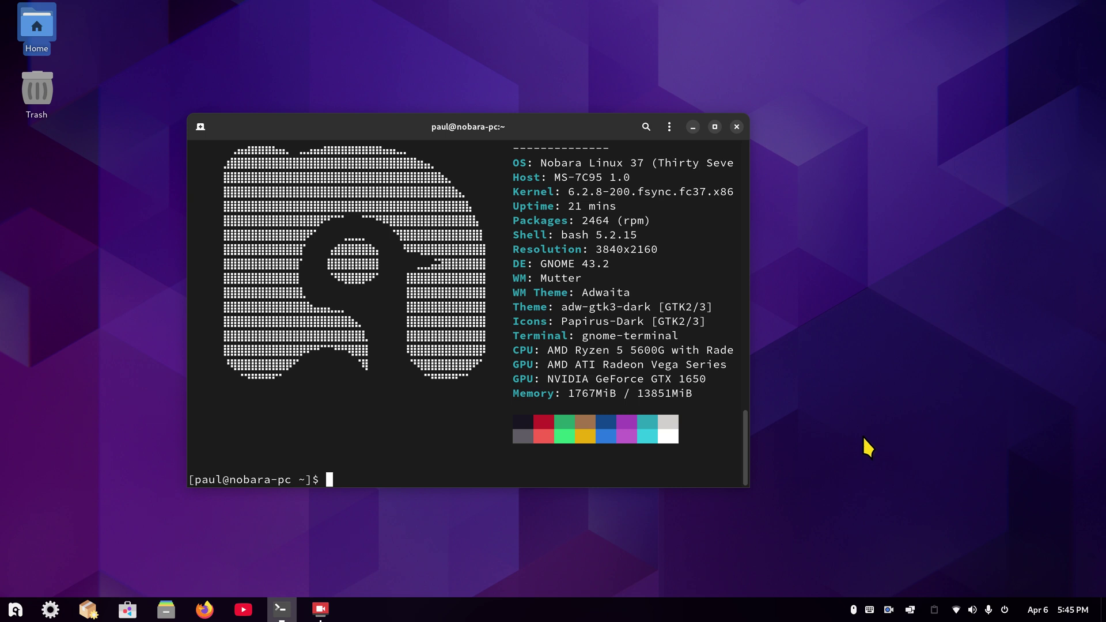
Highlight the 3840x2160 Resolution value in the neofetch system readout
left_click_drag(596, 252, 679, 254)
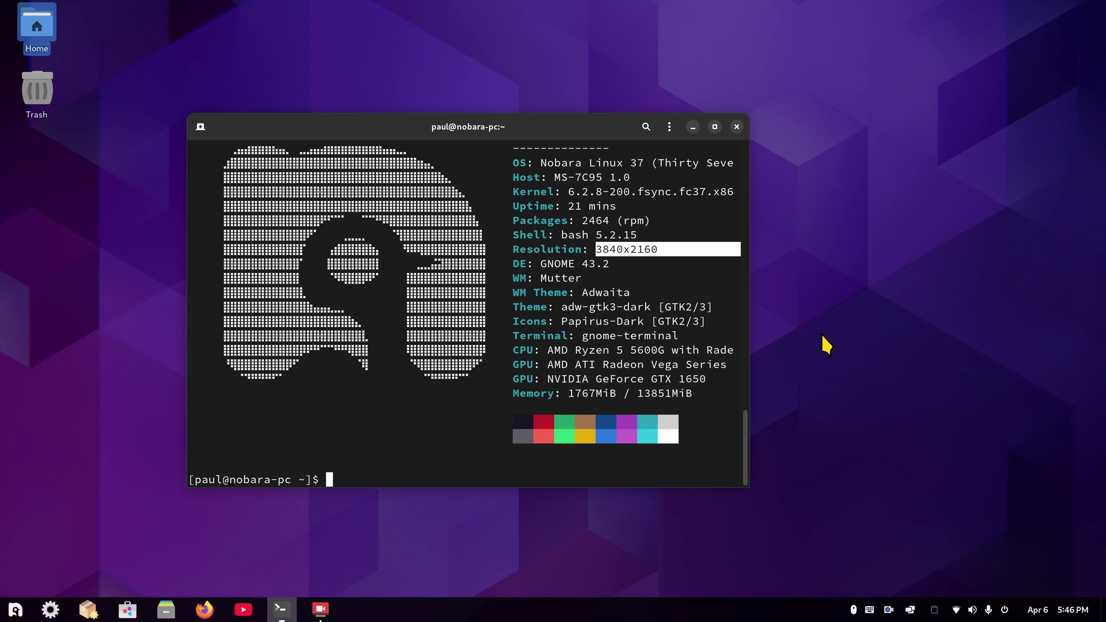
left_click(737, 127)
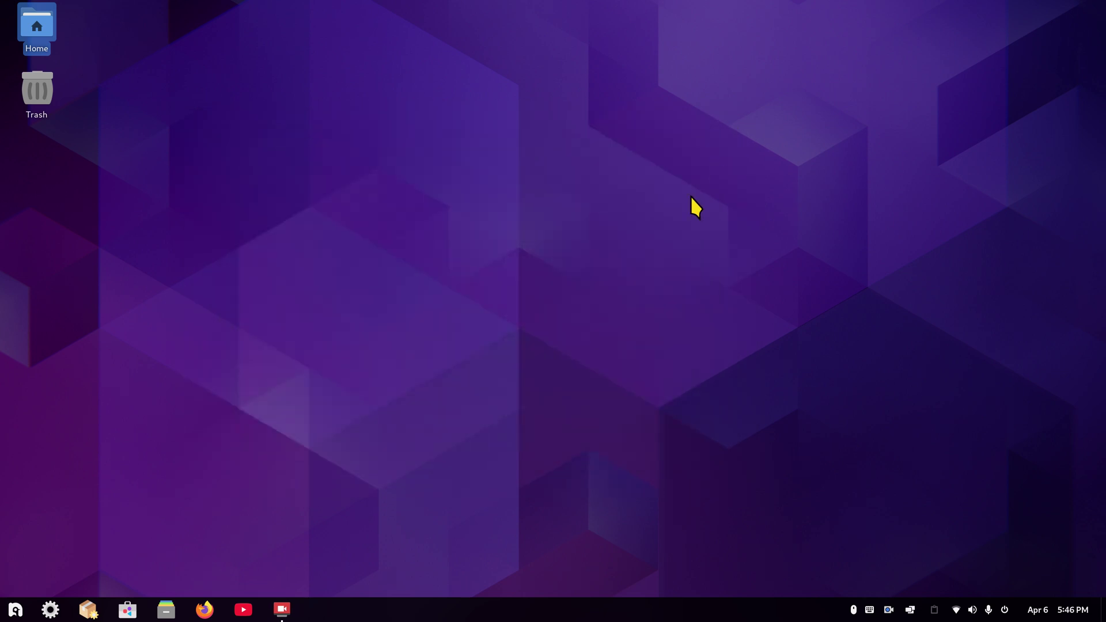
left_click(241, 612)
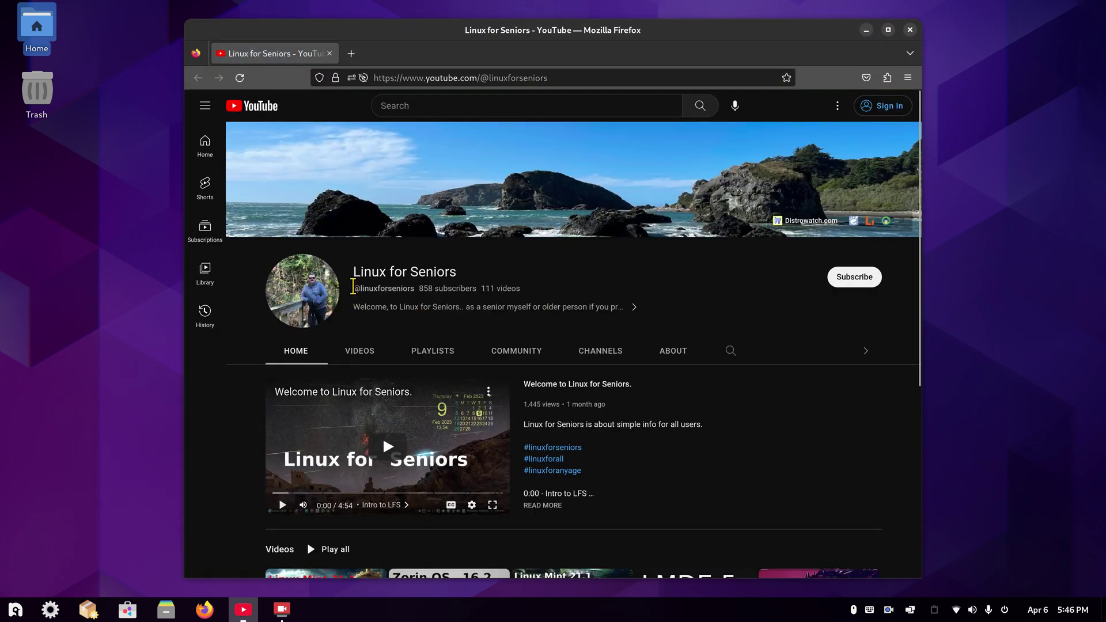
left_click_drag(353, 288, 422, 288)
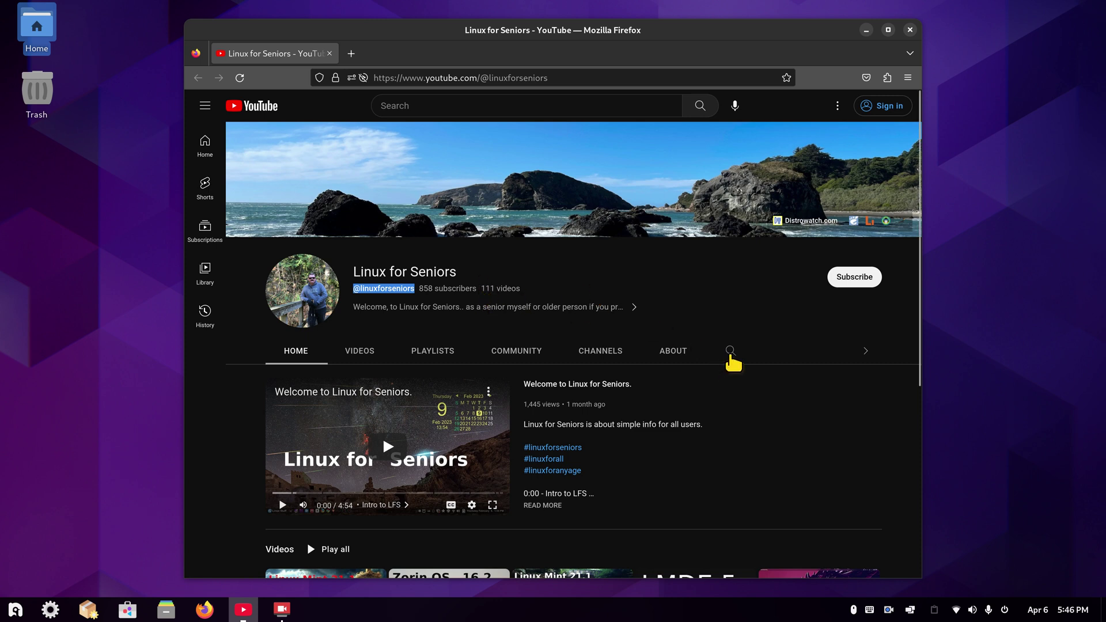
left_click(731, 354)
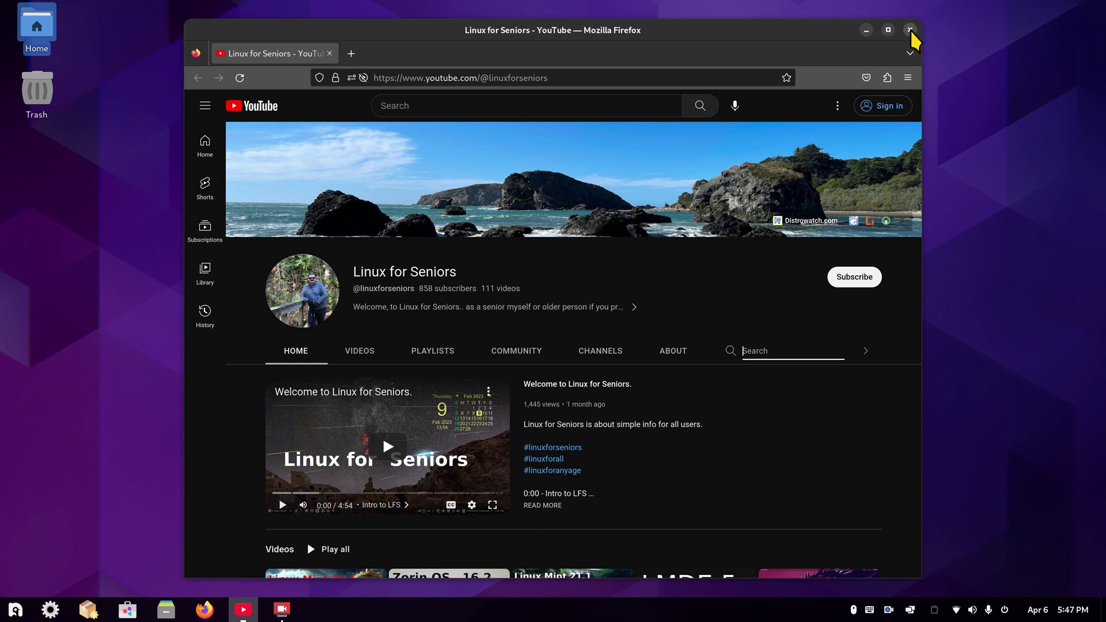
left_click(910, 30)
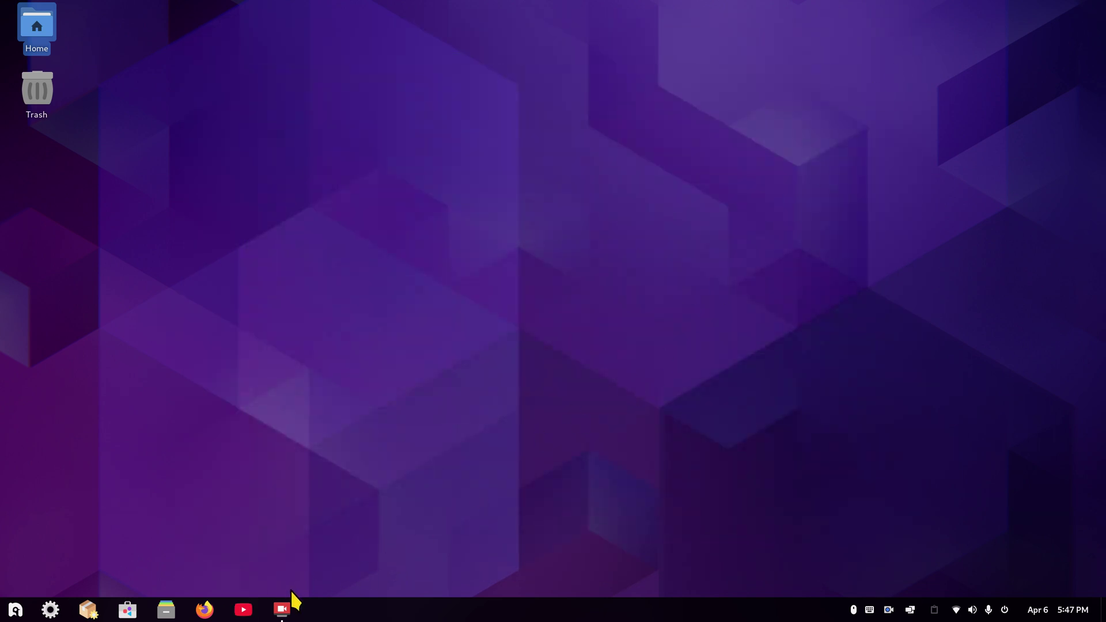
Launch Web Apps from an ArcMenu search for 'web' and nudge its window up
left_click(15, 610)
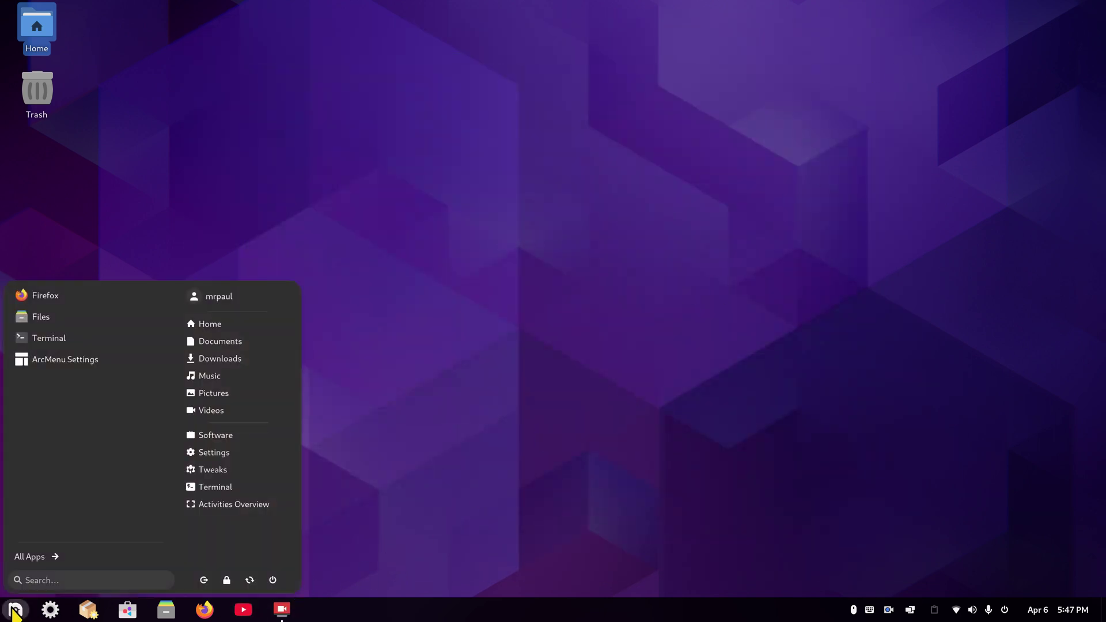
type("web")
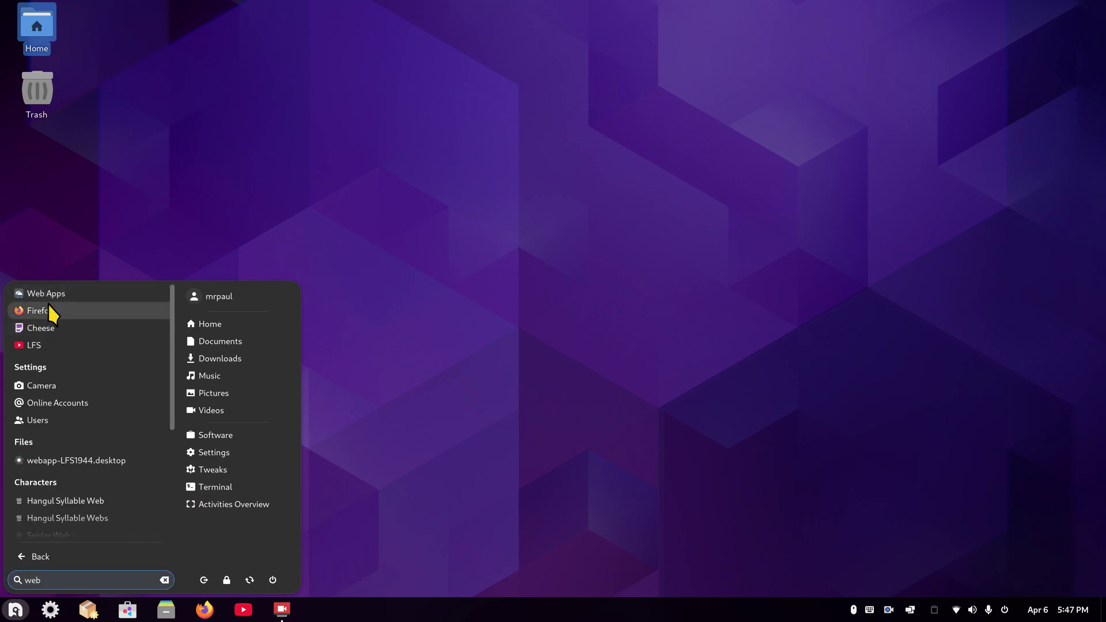
left_click(59, 295)
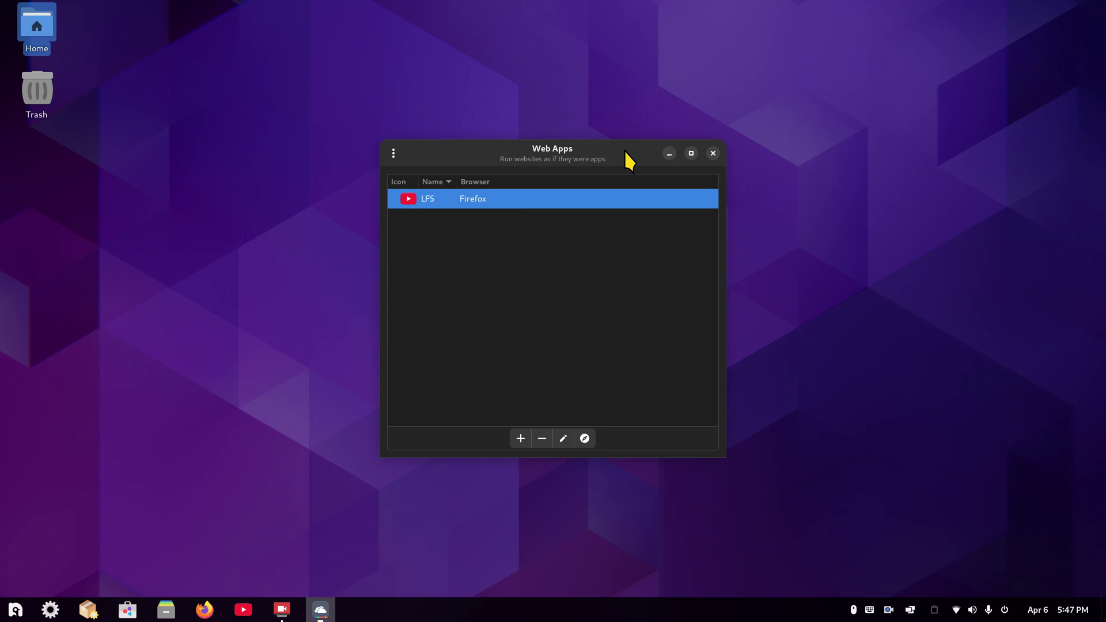
left_click_drag(628, 159, 629, 144)
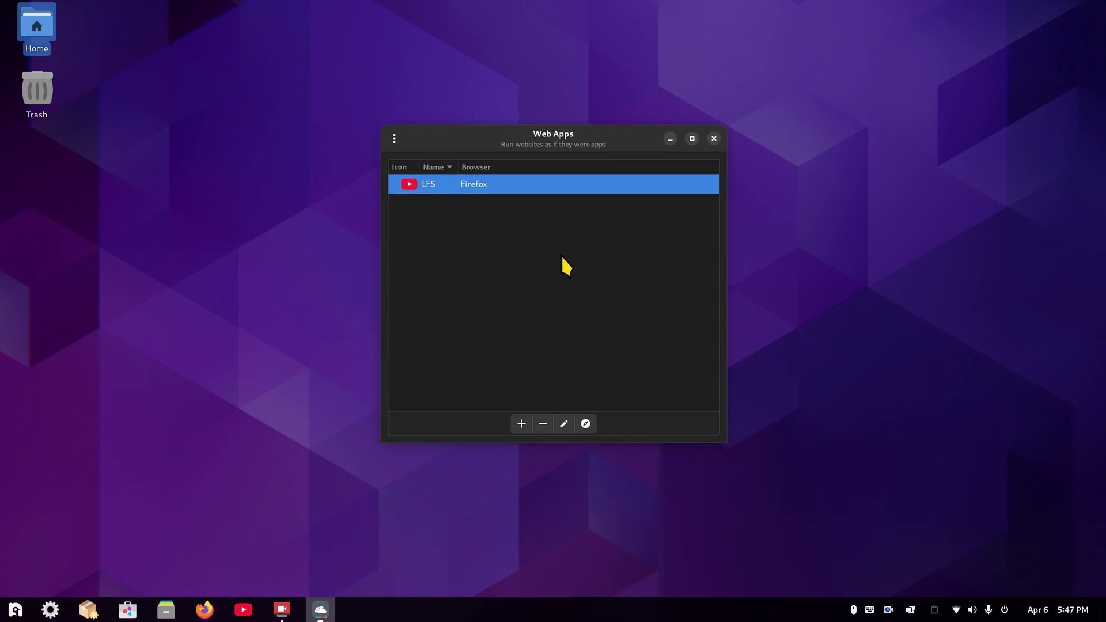
View the Keyboard Shortcuts list and About information from the ⋮ menu, then close both
left_click(395, 138)
left_click(426, 164)
left_click_drag(486, 264, 195, 237)
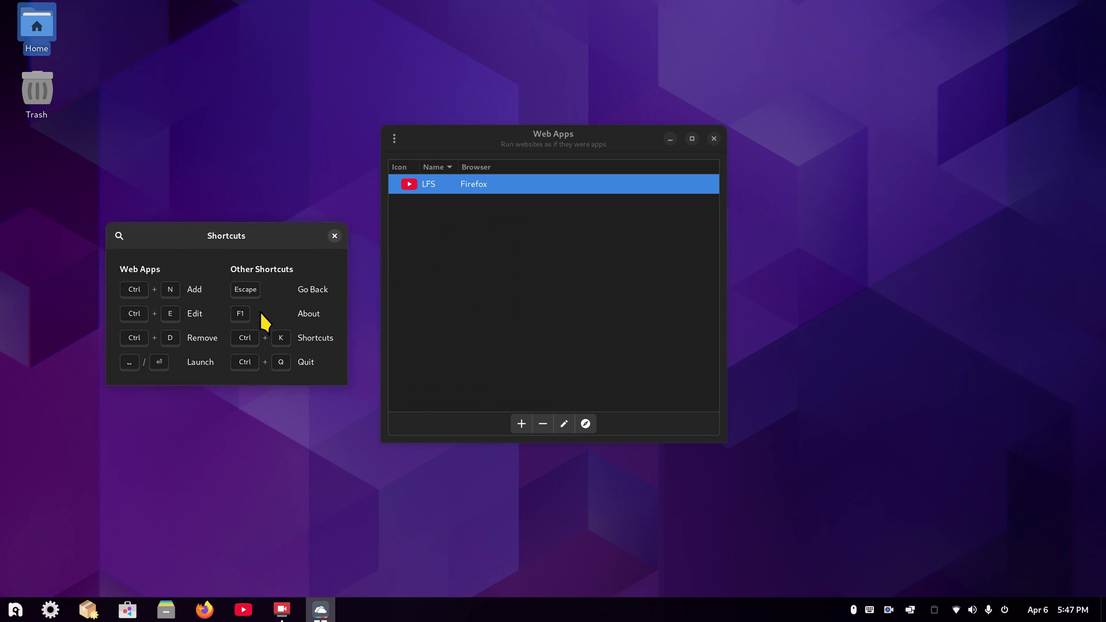
left_click(334, 236)
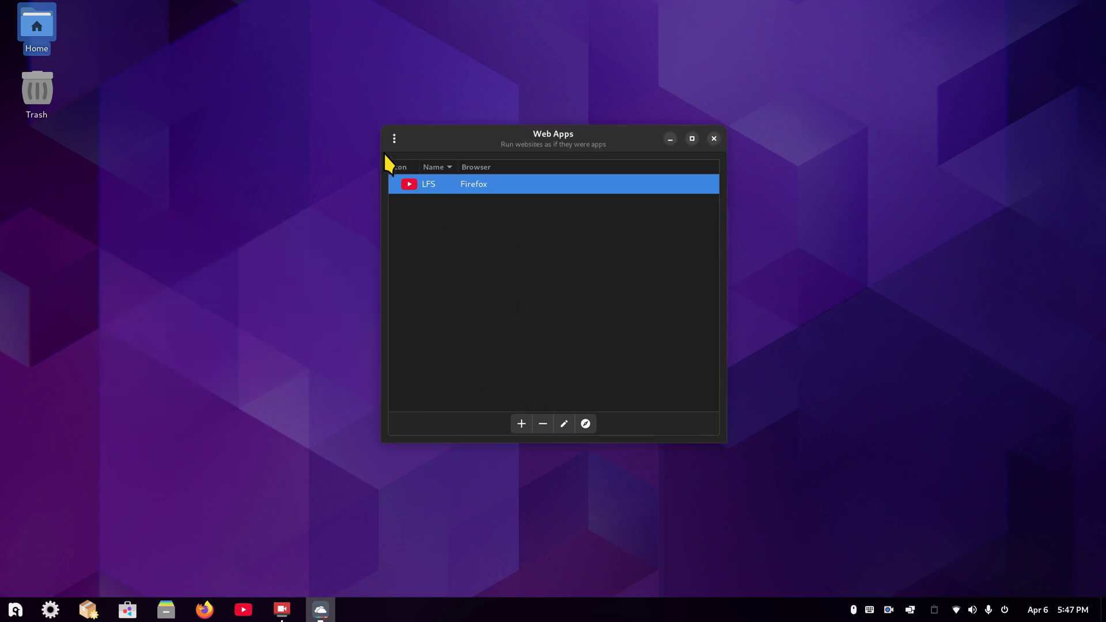
left_click(394, 140)
left_click(419, 186)
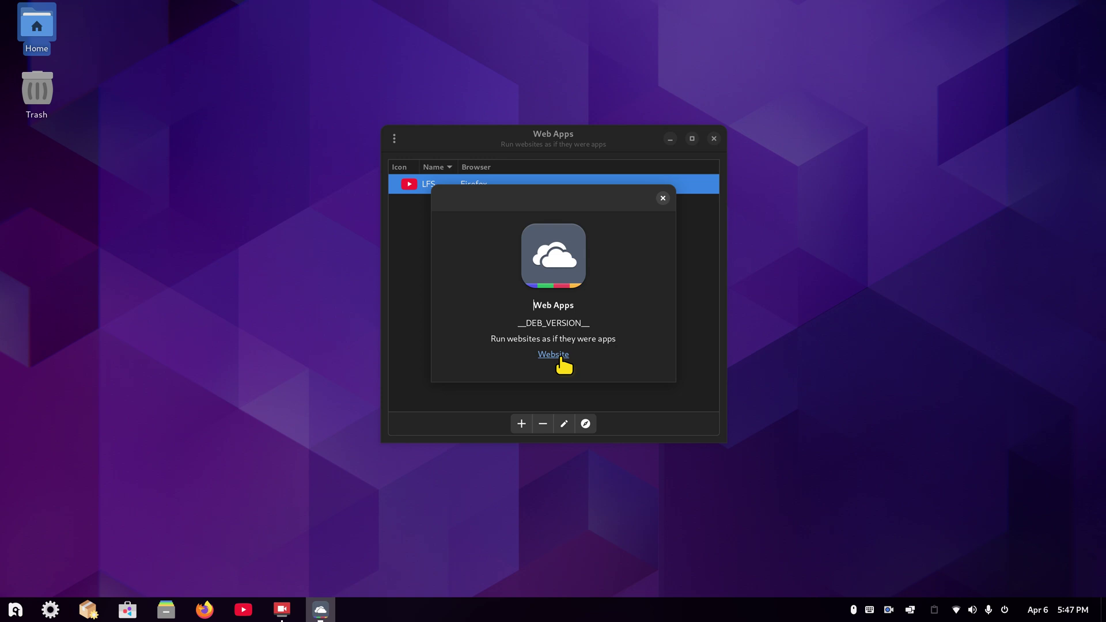
left_click(663, 198)
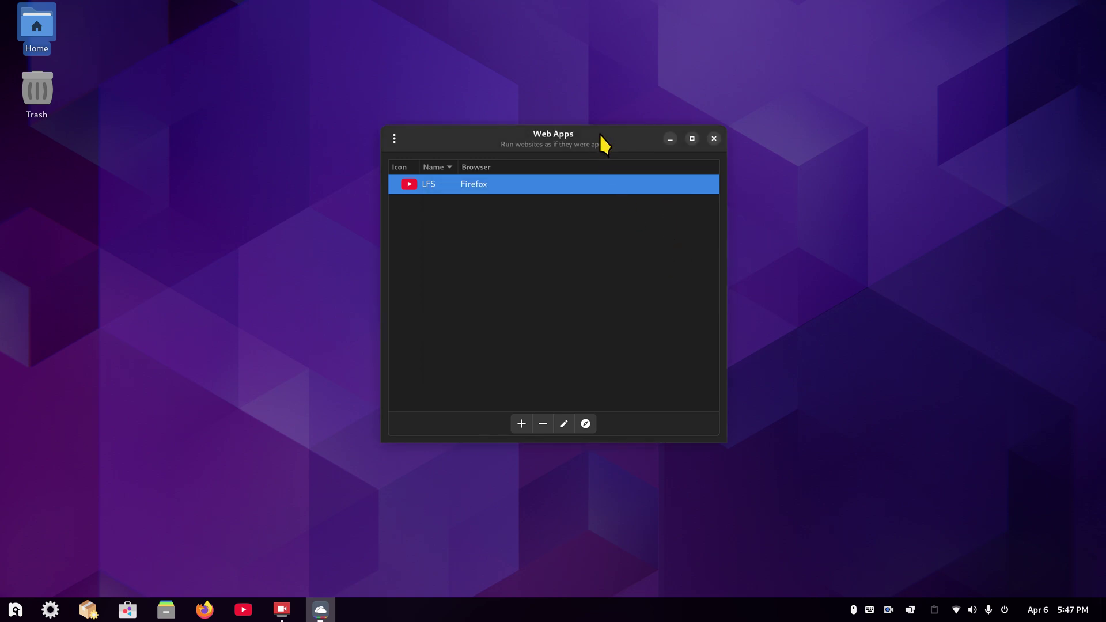
left_click_drag(633, 129, 701, 112)
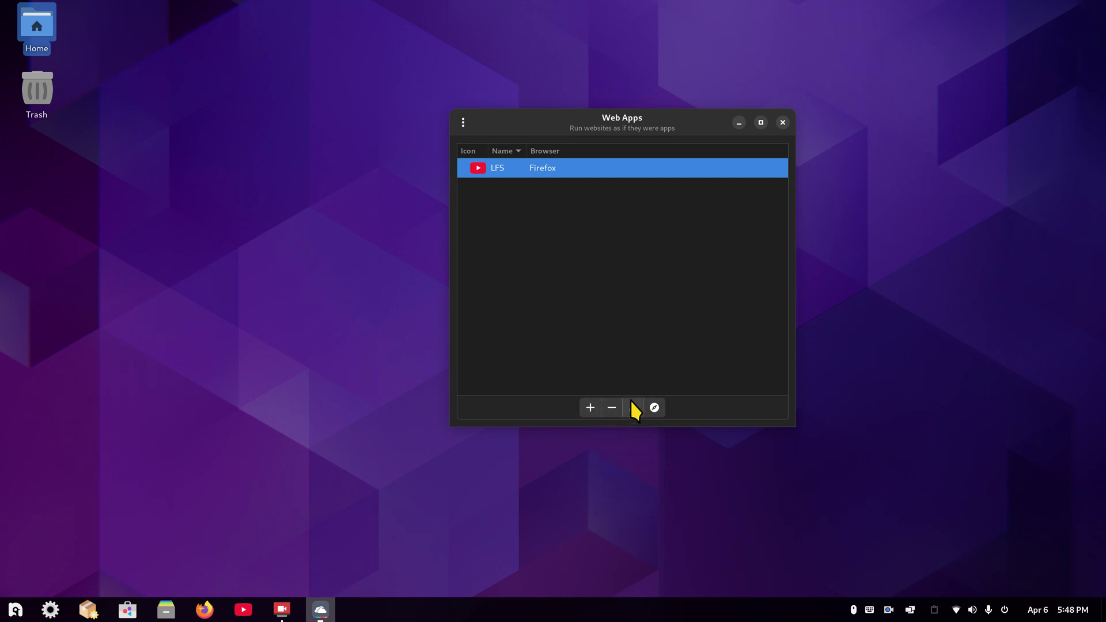
left_click(589, 409)
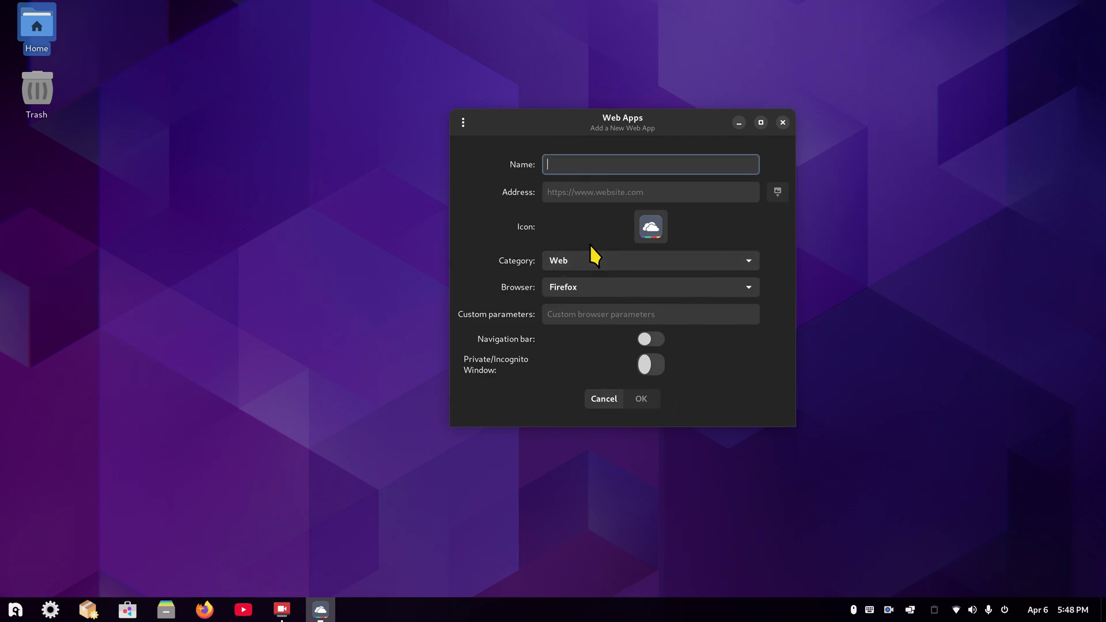
type("Amazon")
left_click(615, 193)
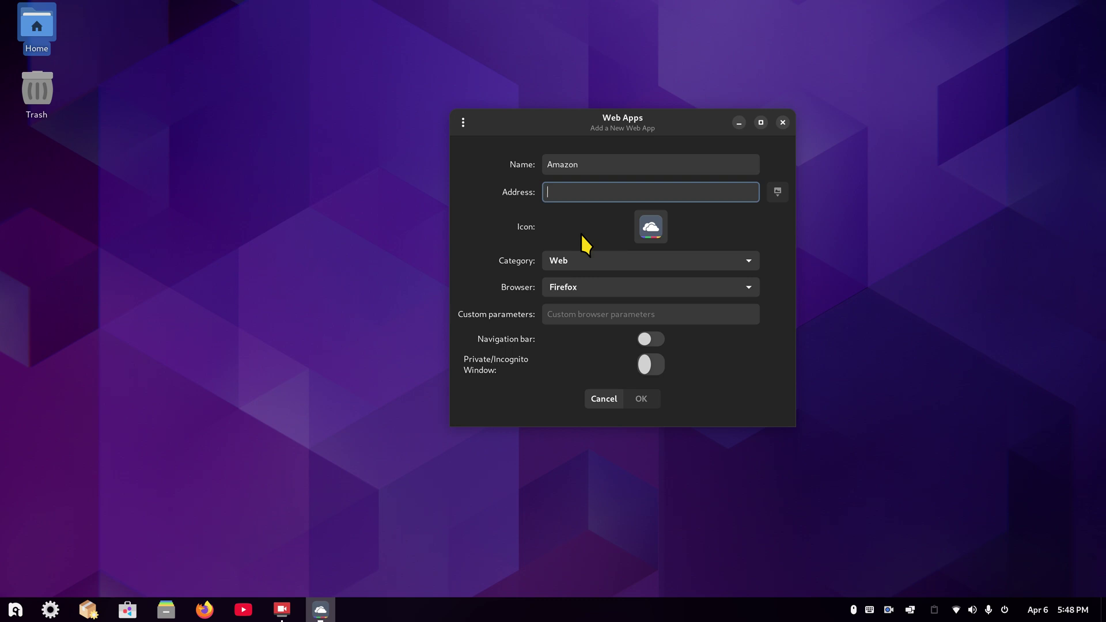
type("w")
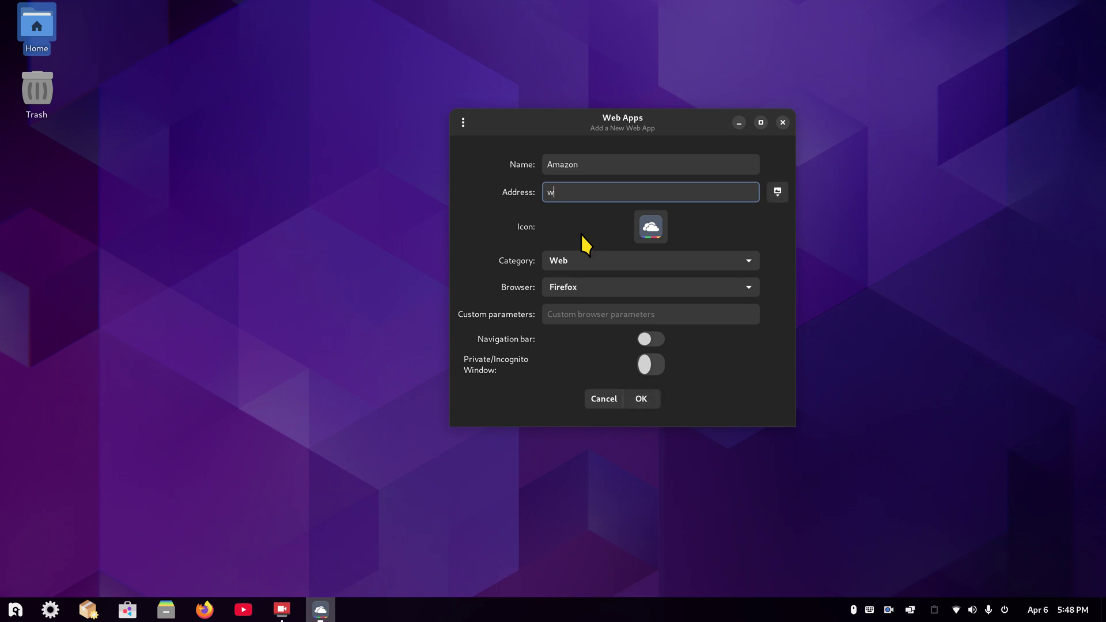
type("ww.amazon.com")
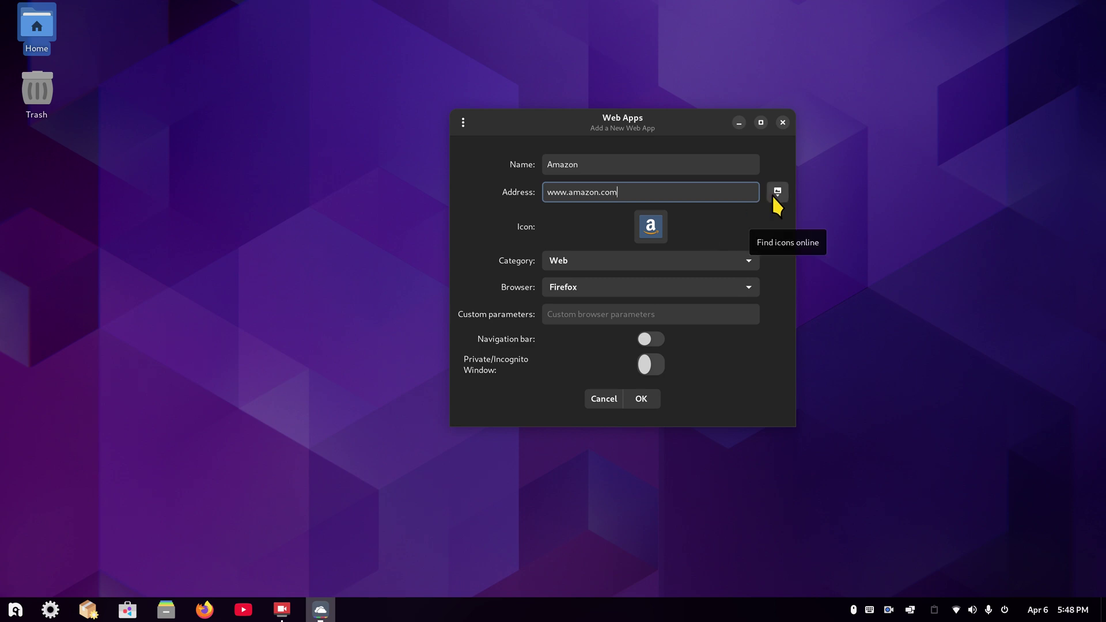
left_click(653, 228)
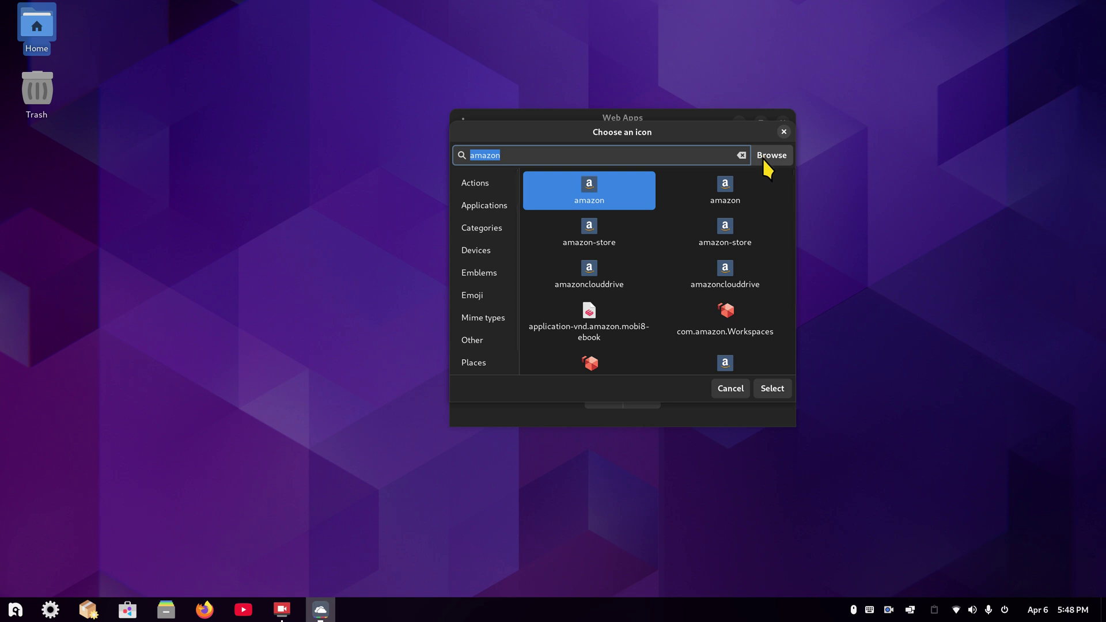
left_click(743, 389)
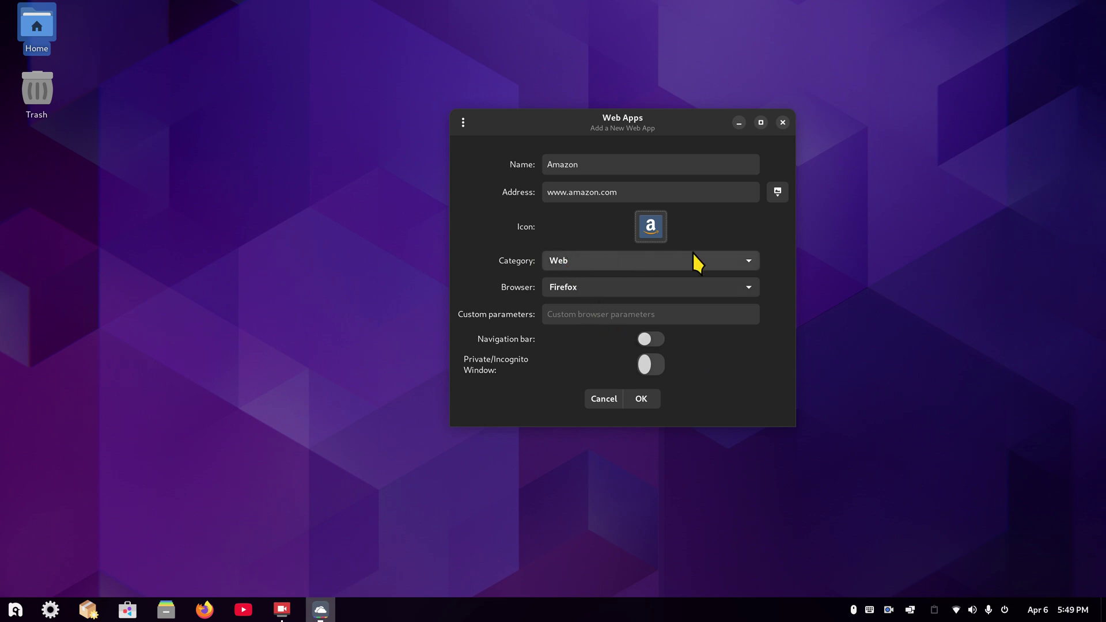
Keep Firefox as Amazon's browser with private browsing off, and save the web app
left_click(752, 287)
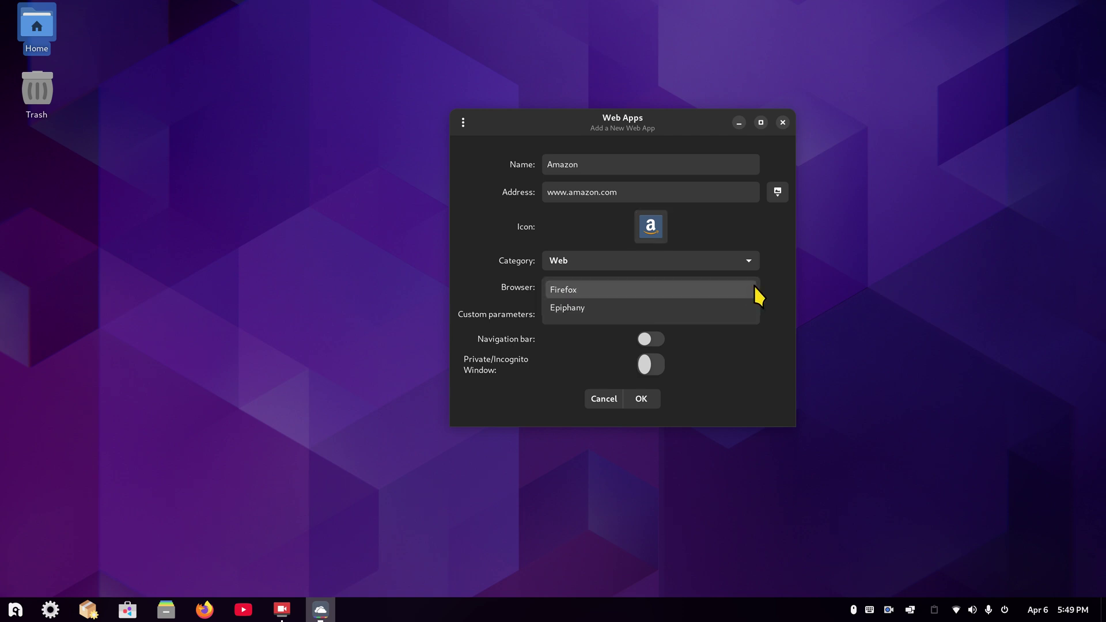
left_click(754, 289)
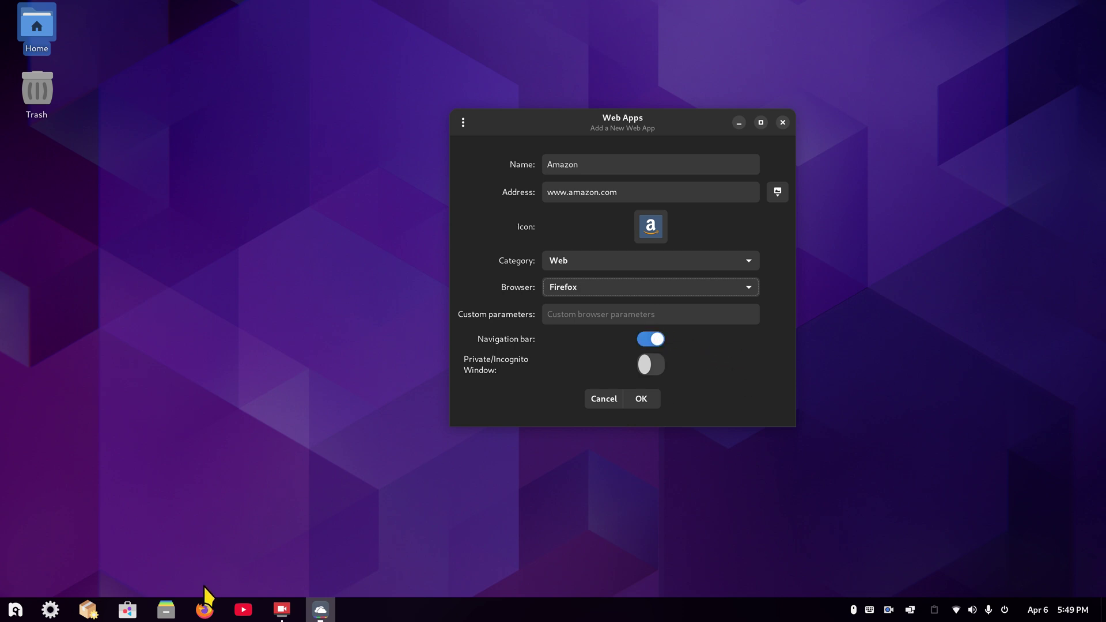
left_click(206, 606)
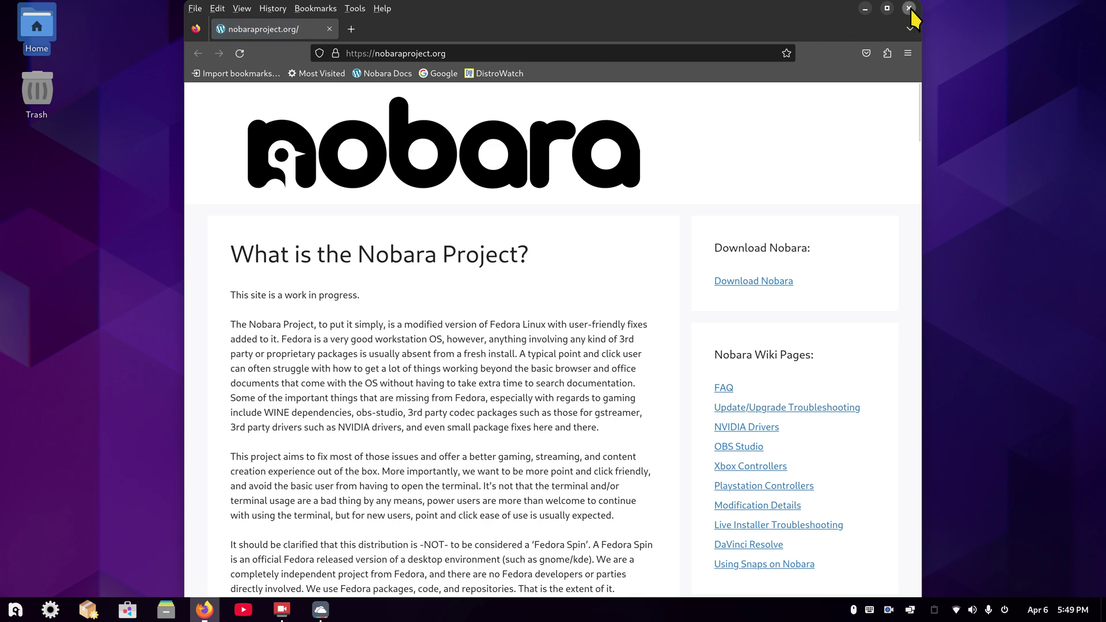
left_click(910, 8)
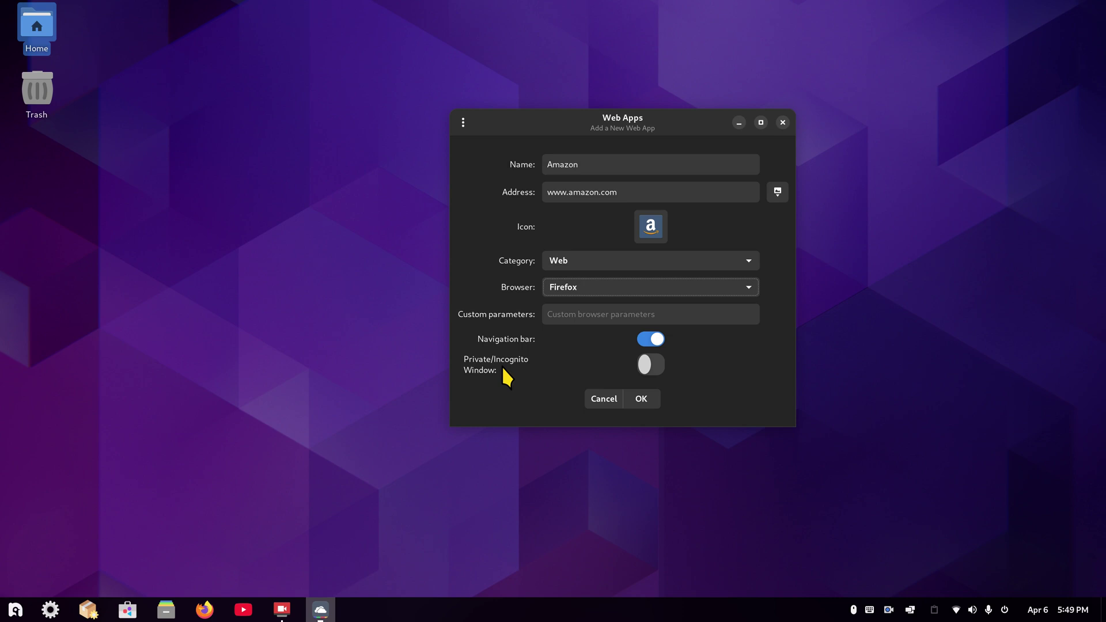
left_click(651, 368)
left_click(646, 400)
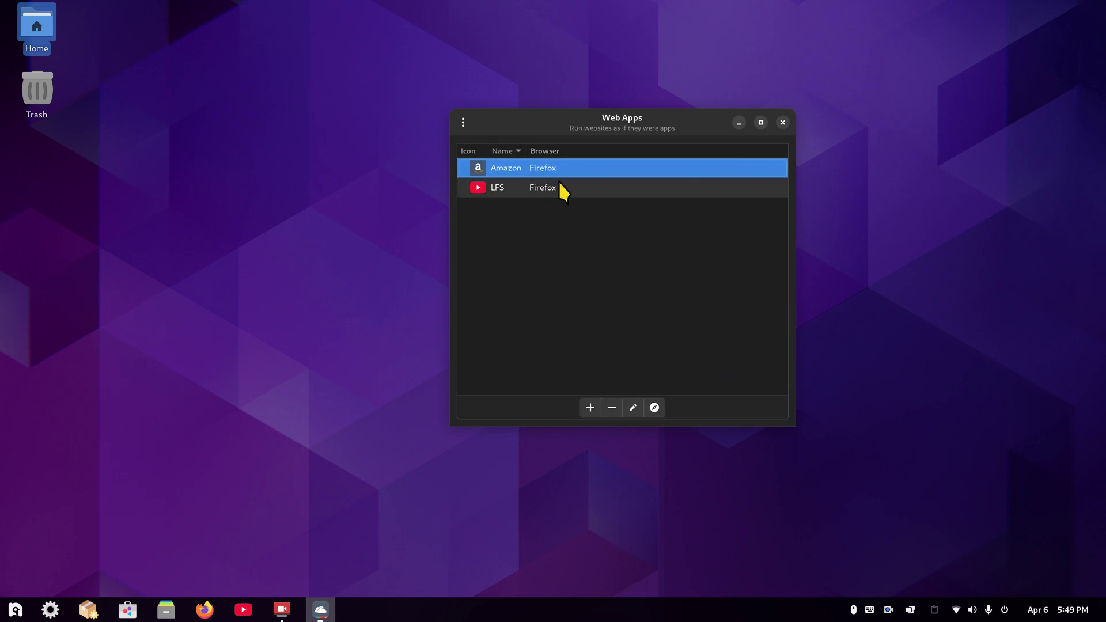
Pin the Amazon web app to the dash from an ArcMenu search for 'am'
left_click(785, 121)
left_click(15, 611)
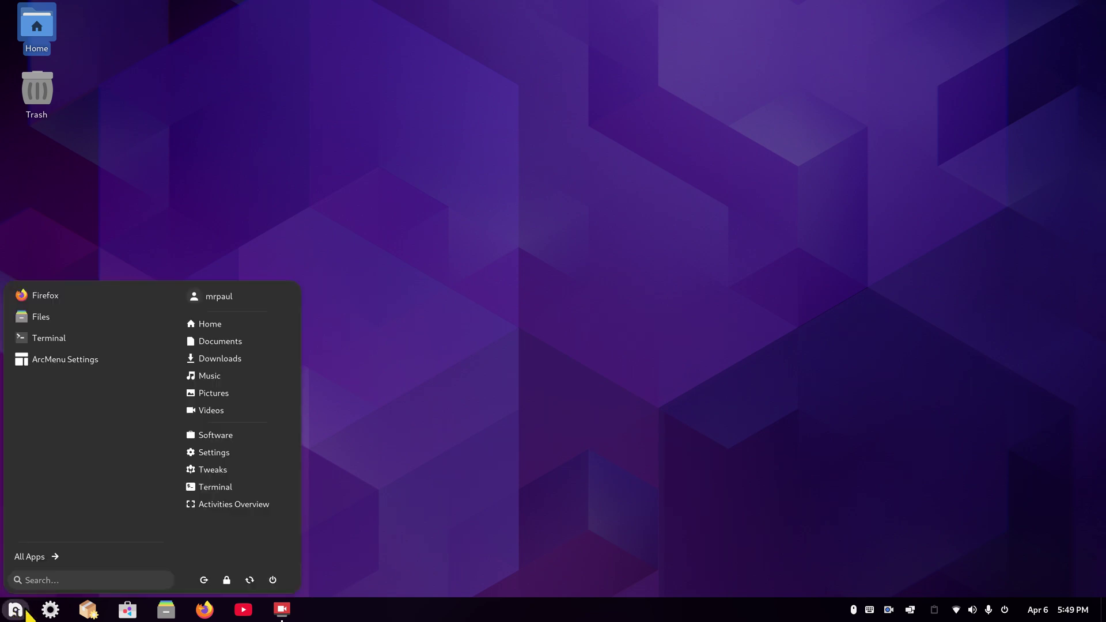
left_click(59, 580)
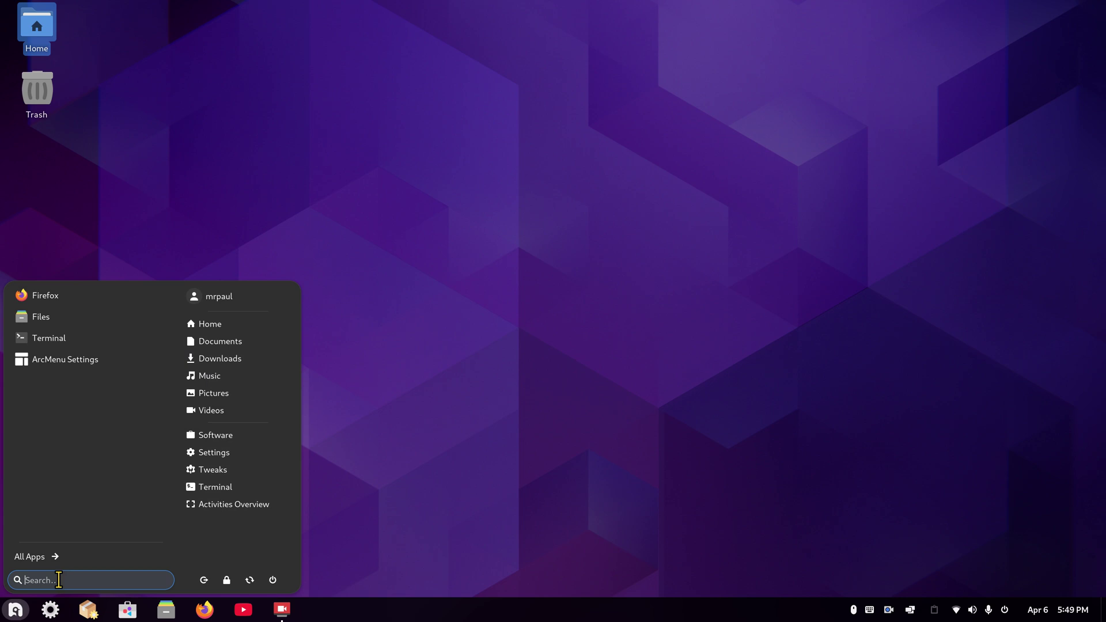
type("am")
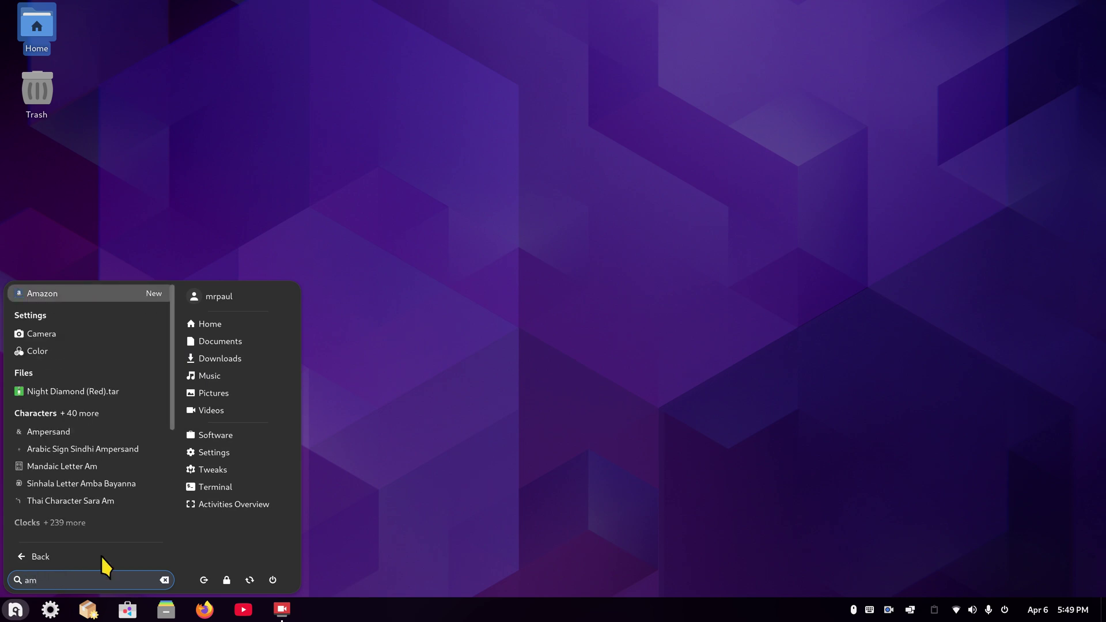
right_click(44, 296)
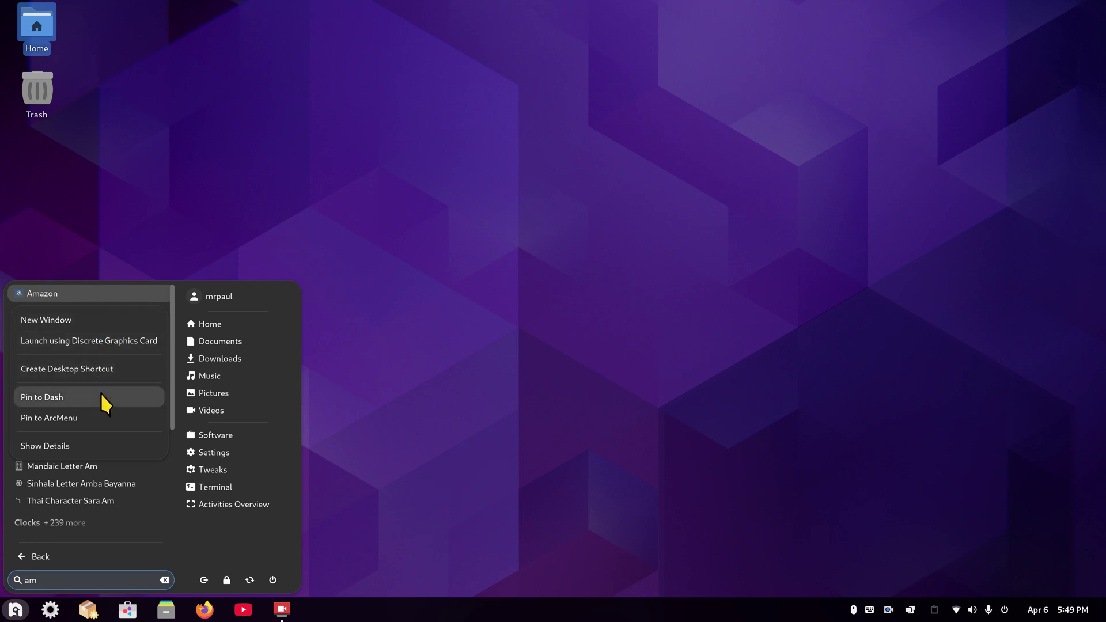
left_click(102, 395)
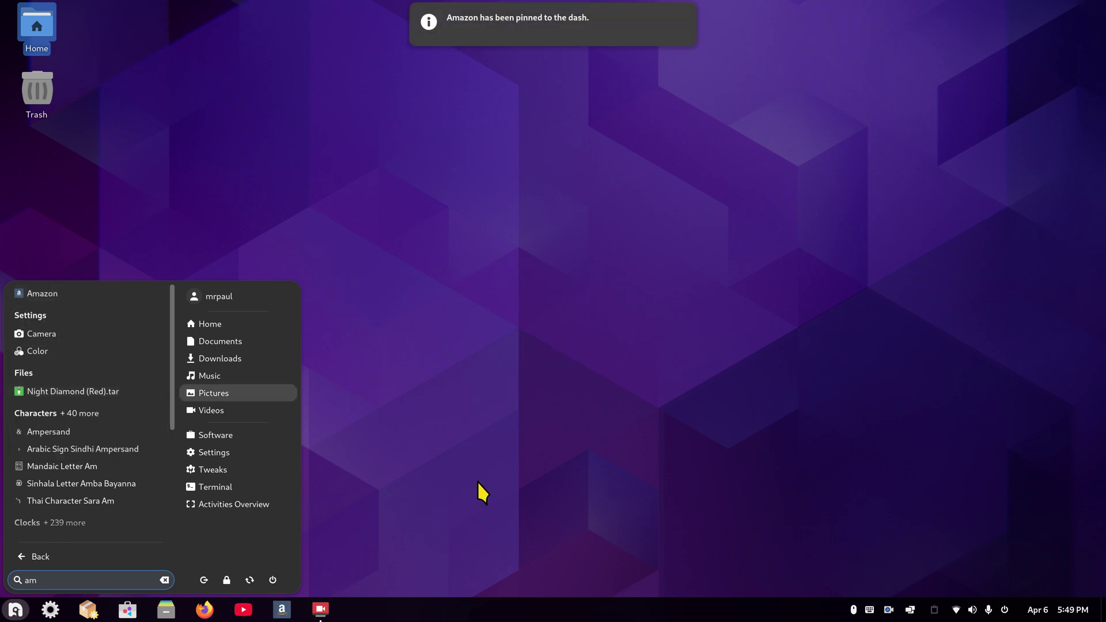
left_click(515, 414)
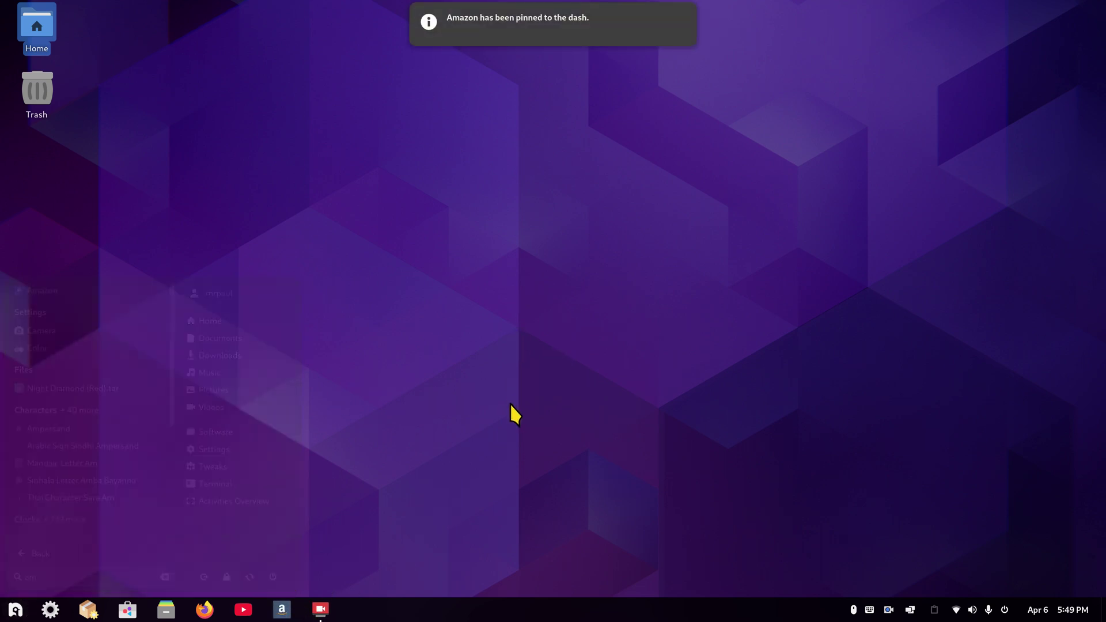
Launch the pinned Amazon app, close Firefox's Privacy Notice tab, then close the window
left_click(282, 610)
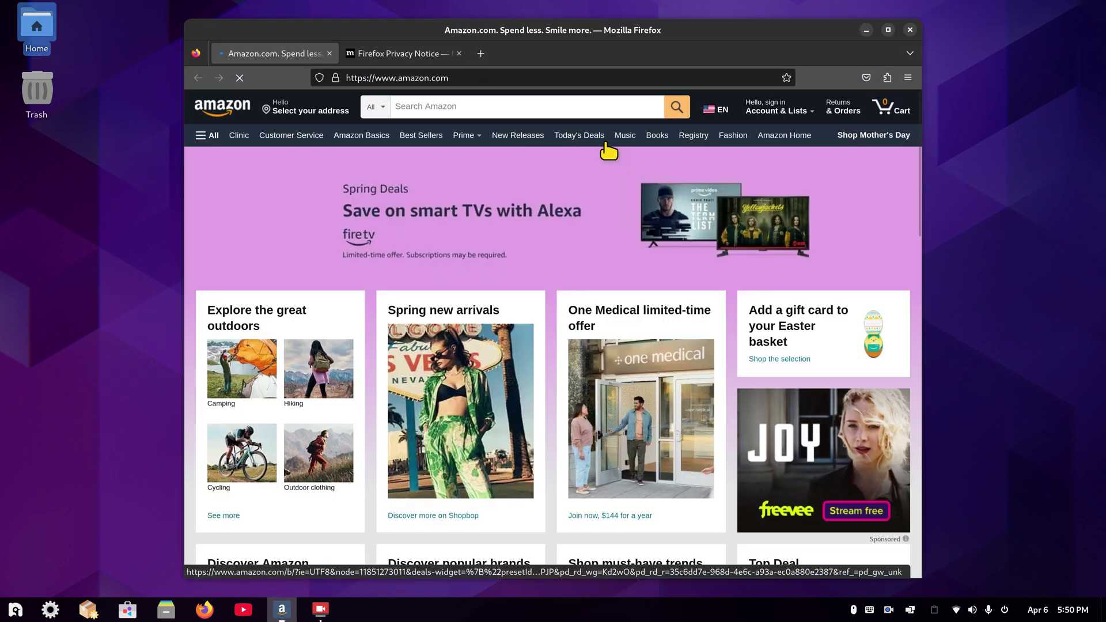
left_click(436, 54)
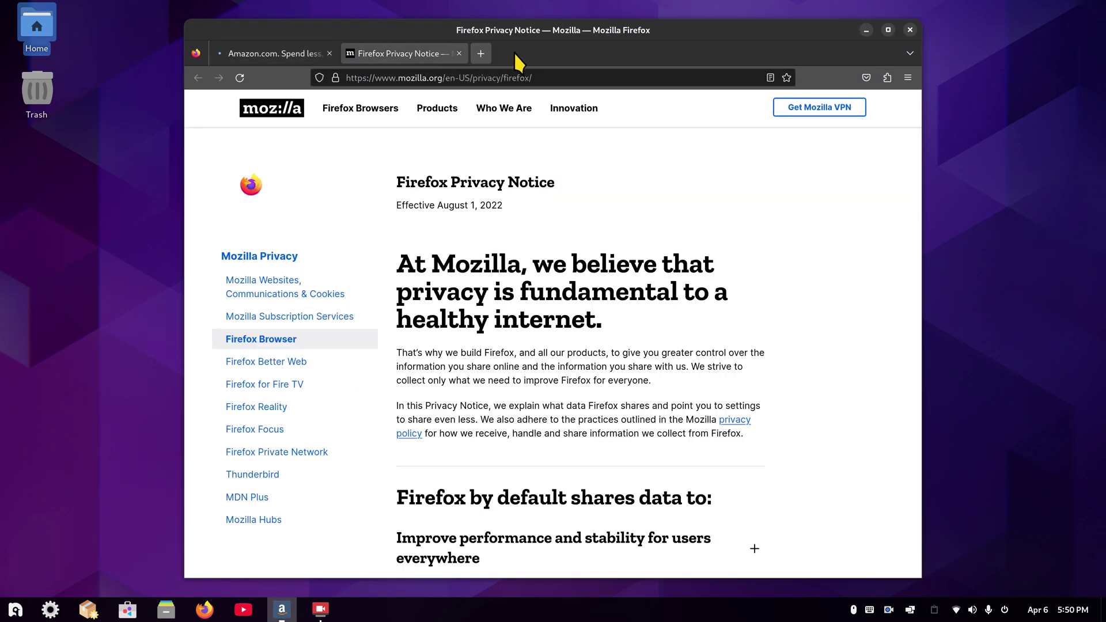
left_click(459, 53)
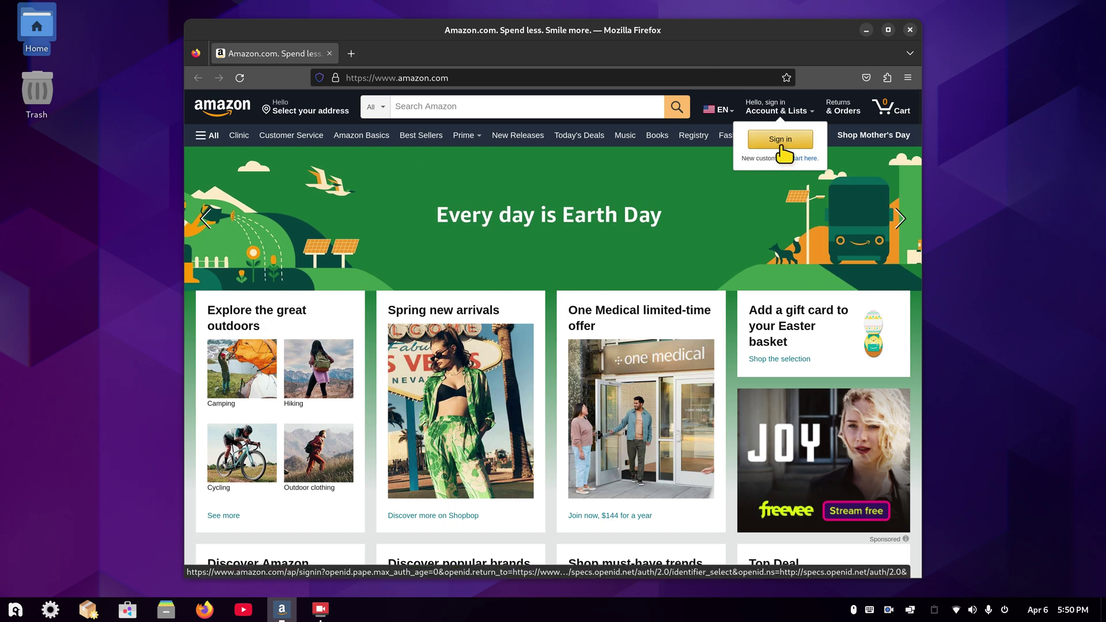
left_click(910, 30)
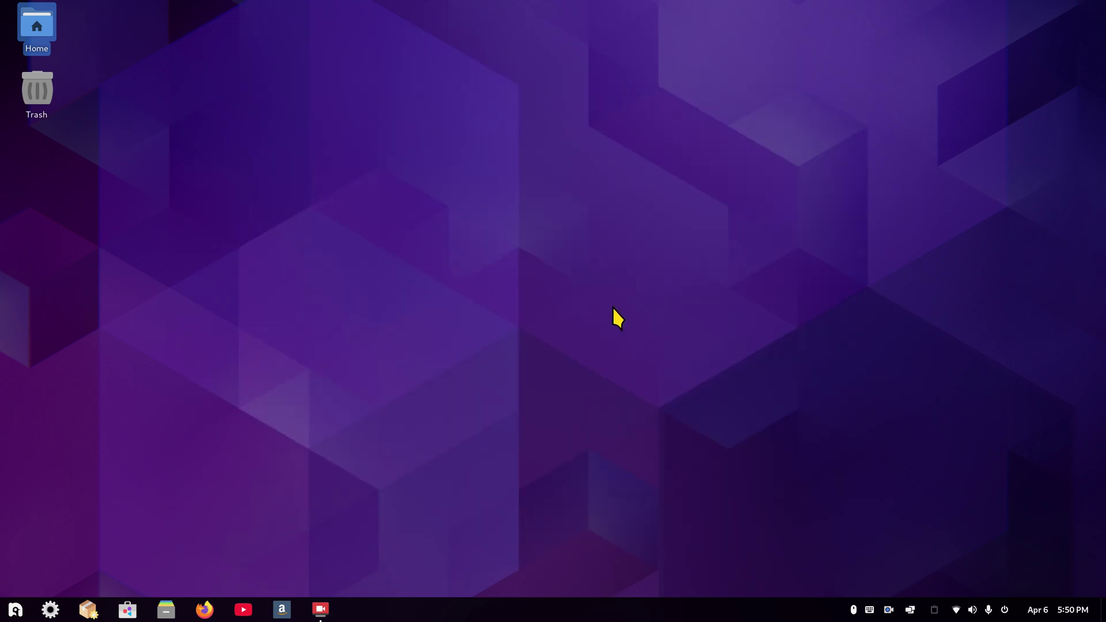
Relaunch and close the Amazon app twice, dismissing the restore-session notice, then open ArcMenu
left_click(282, 610)
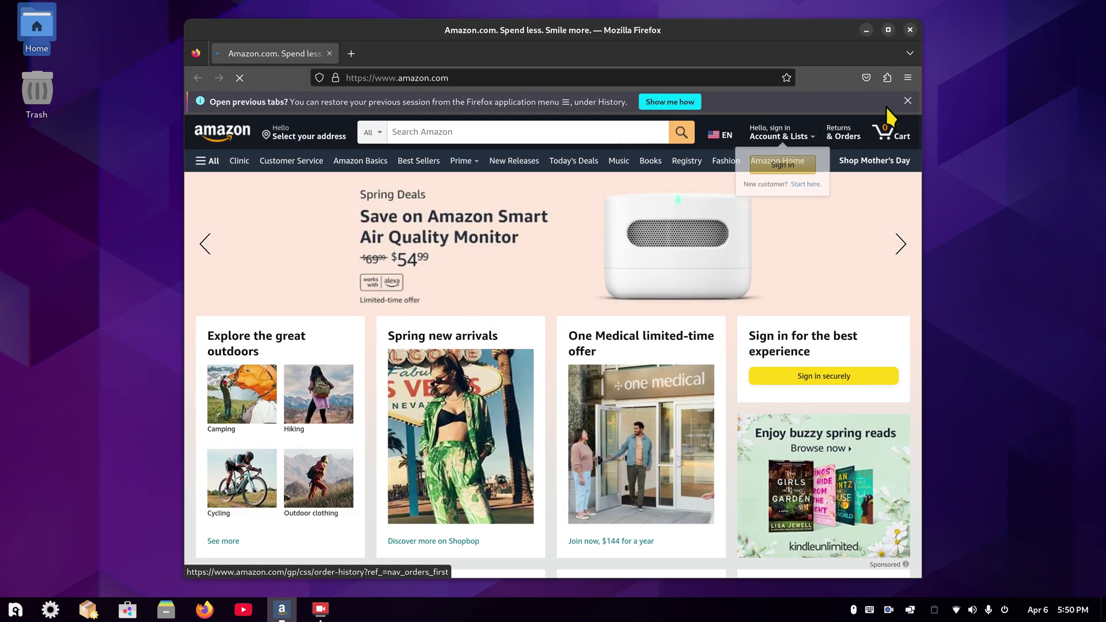
left_click(908, 102)
left_click(911, 30)
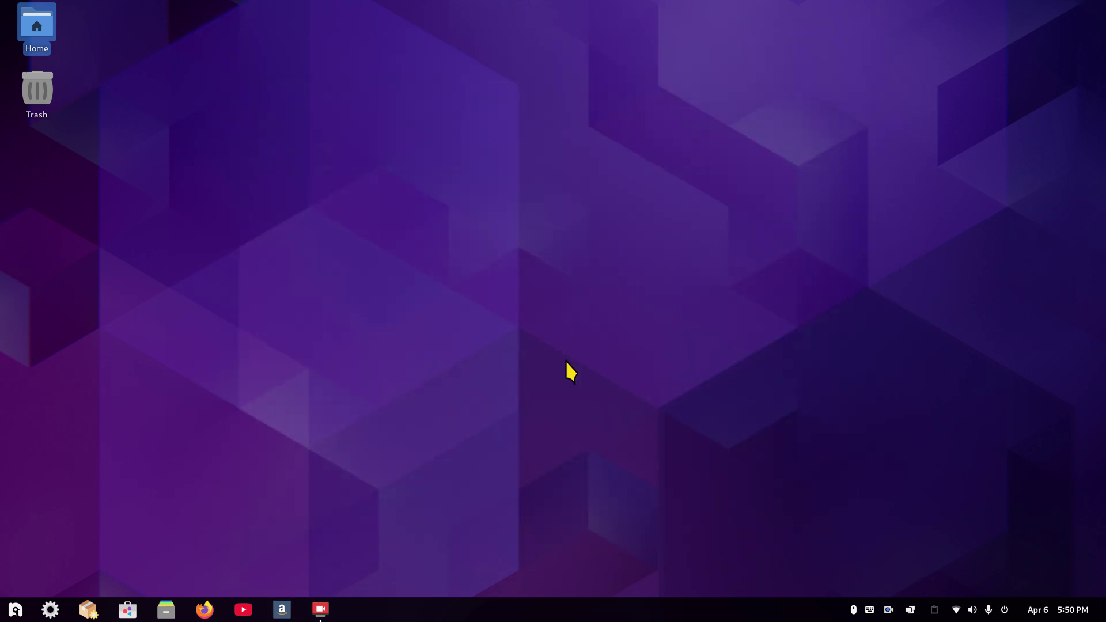
left_click(281, 610)
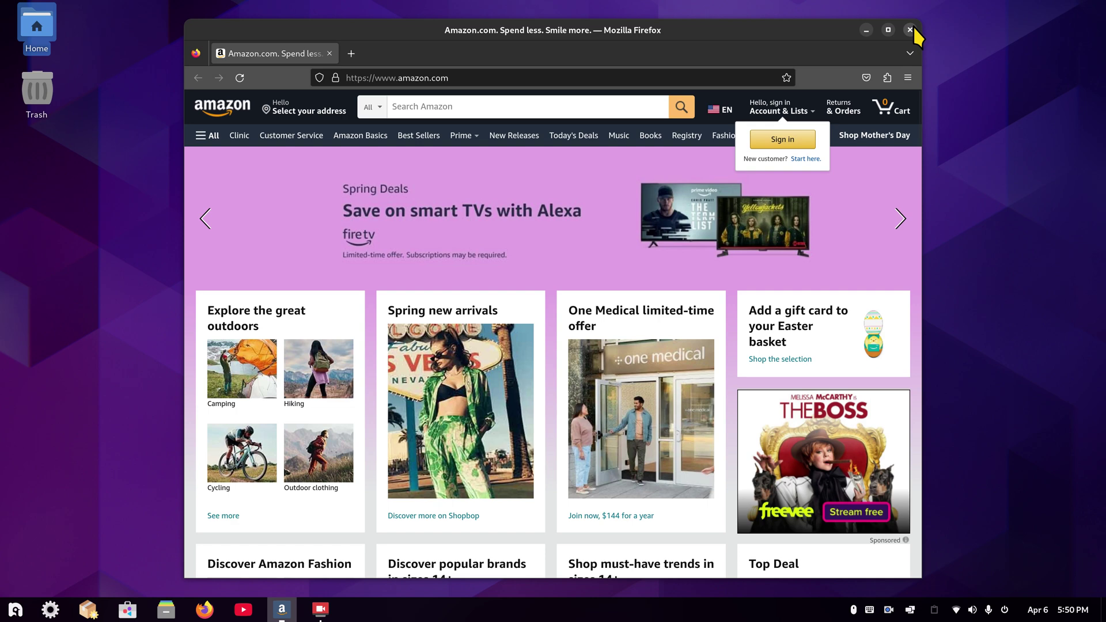
left_click(910, 30)
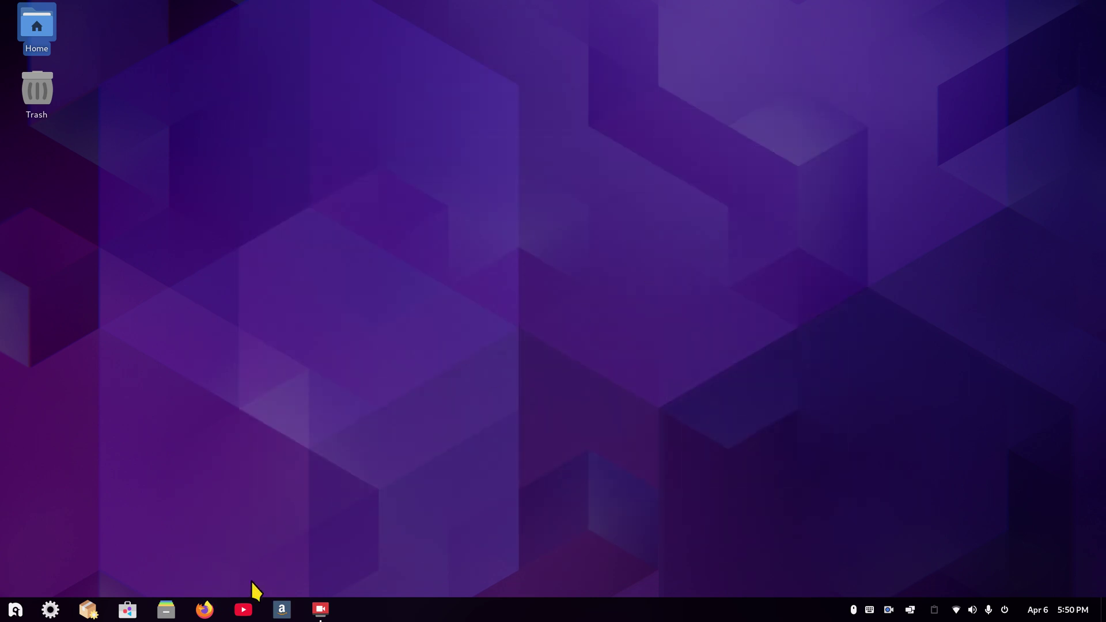
left_click(11, 612)
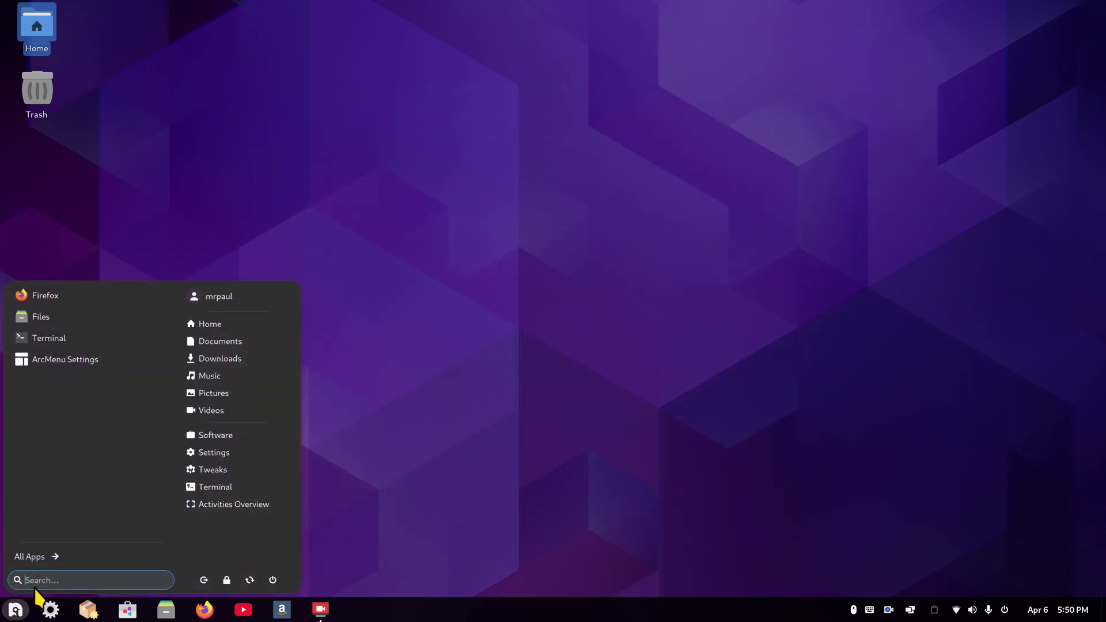
type("web")
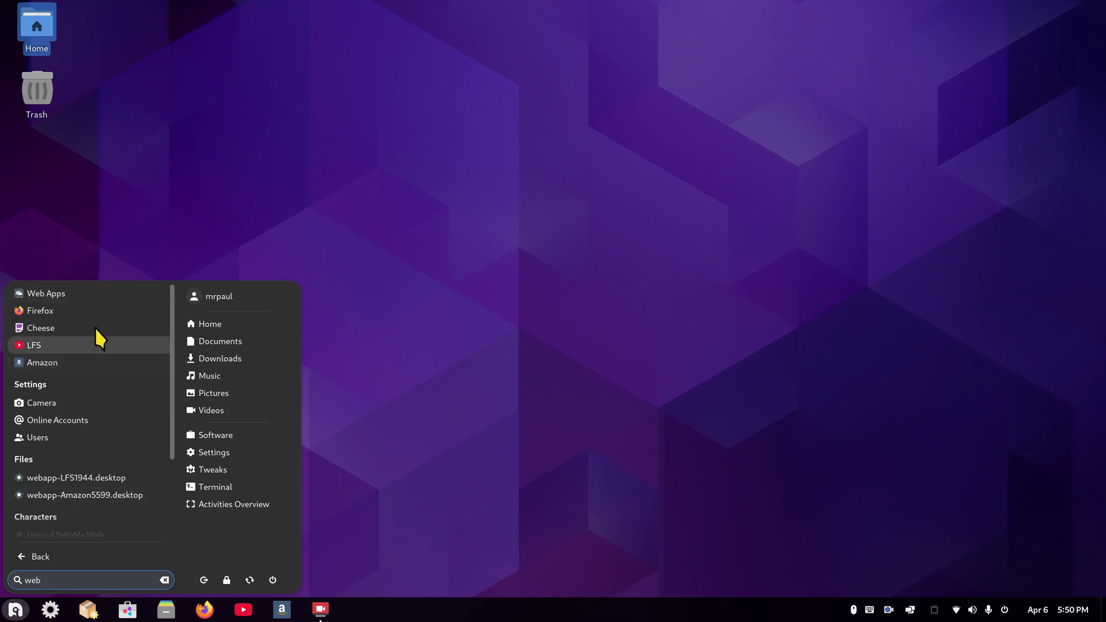
left_click(79, 298)
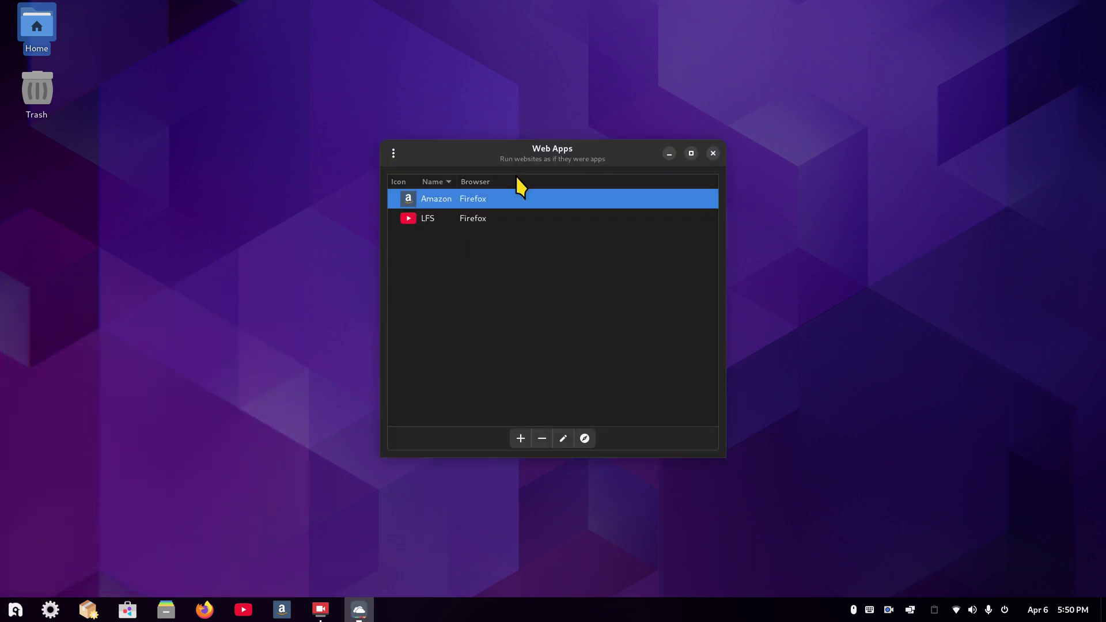
left_click(522, 438)
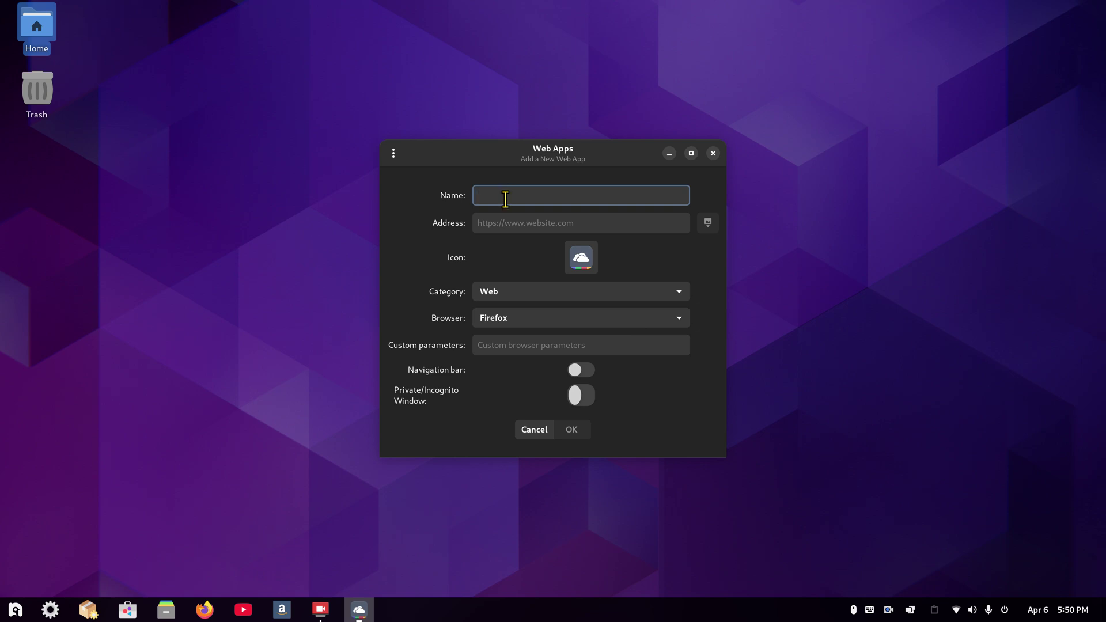
type("F")
key("Tab")
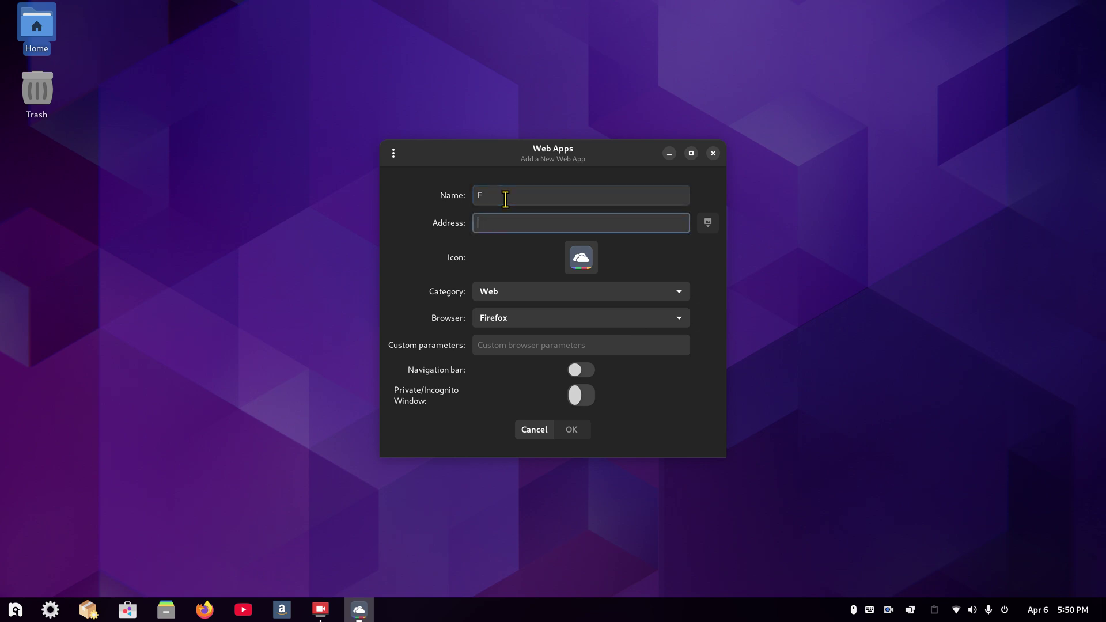
type("www")
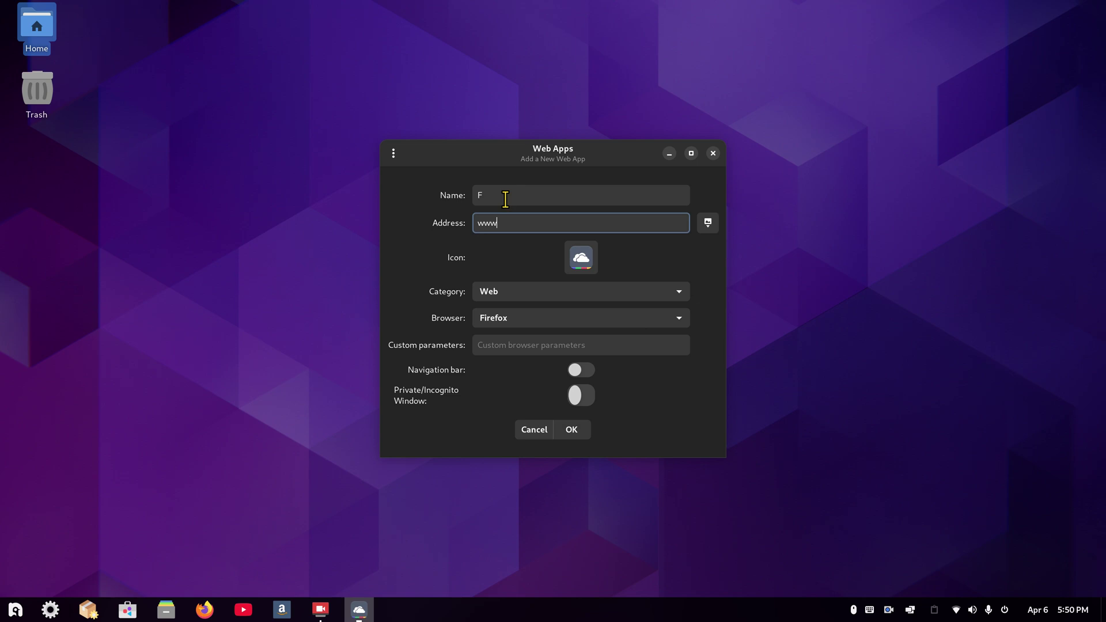
type(".facebook.com")
left_click(573, 430)
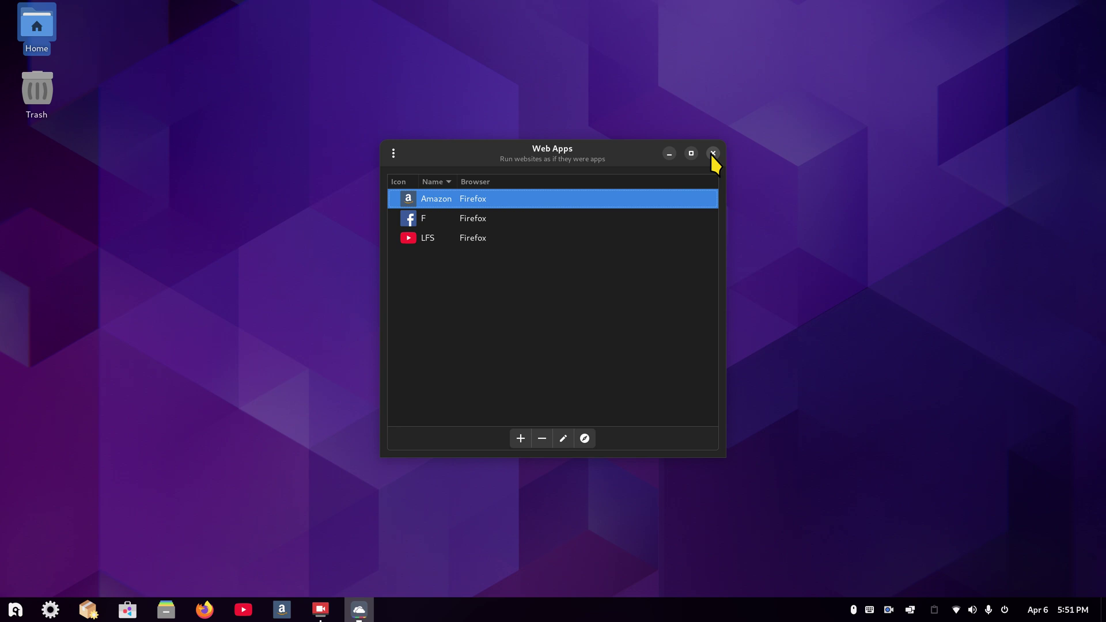
Pin the F web app to the dash from an ArcMenu search for 'f'
left_click(713, 153)
left_click(16, 609)
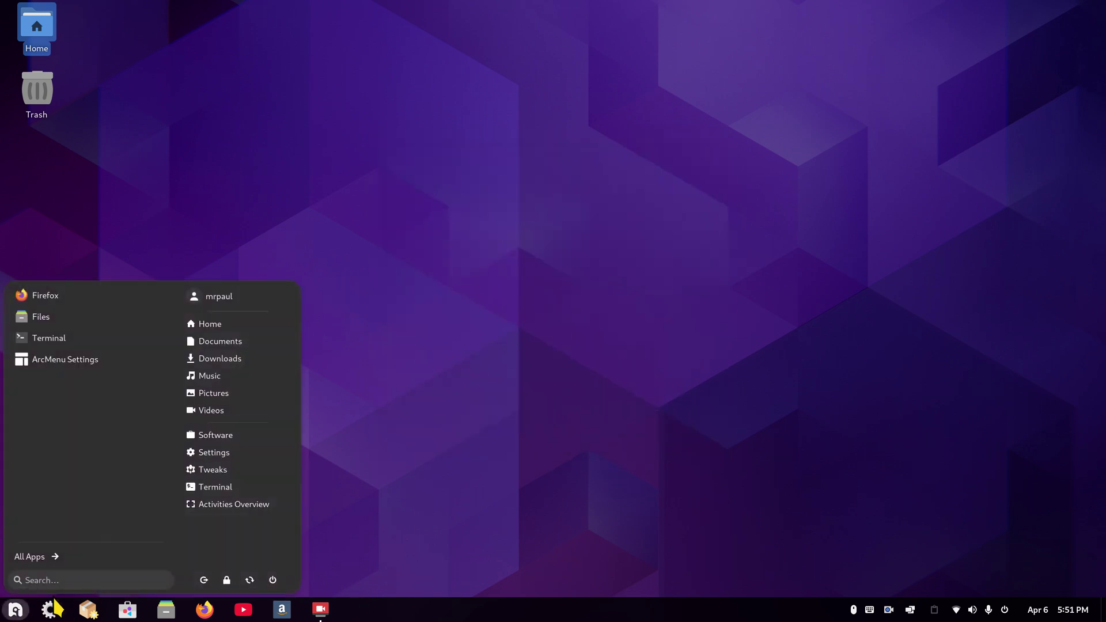
left_click(67, 577)
type("f")
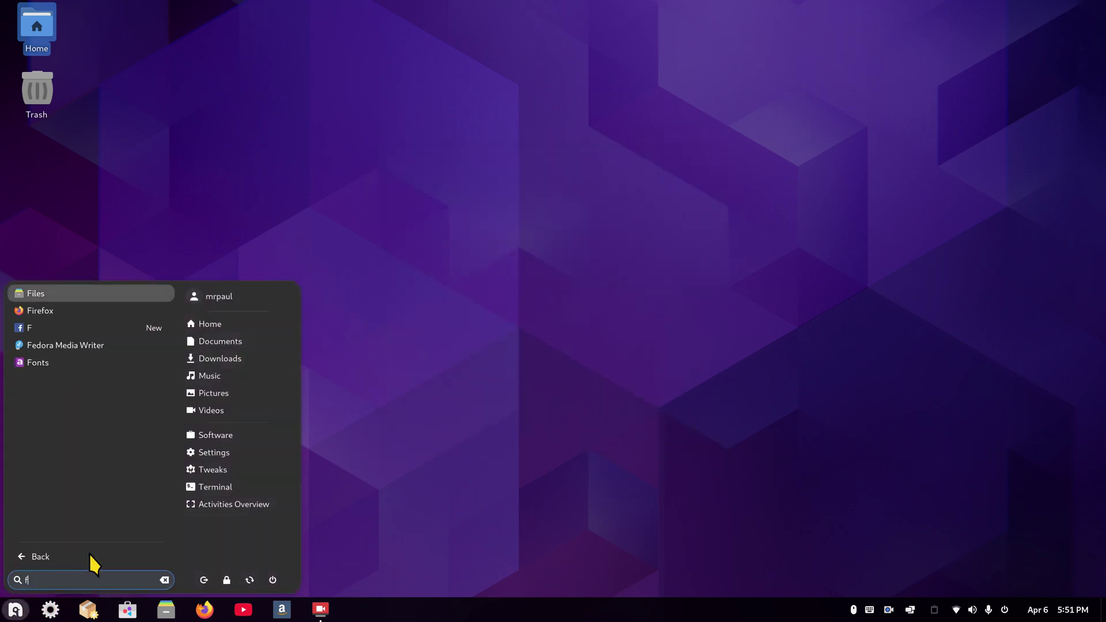
right_click(32, 330)
left_click(95, 432)
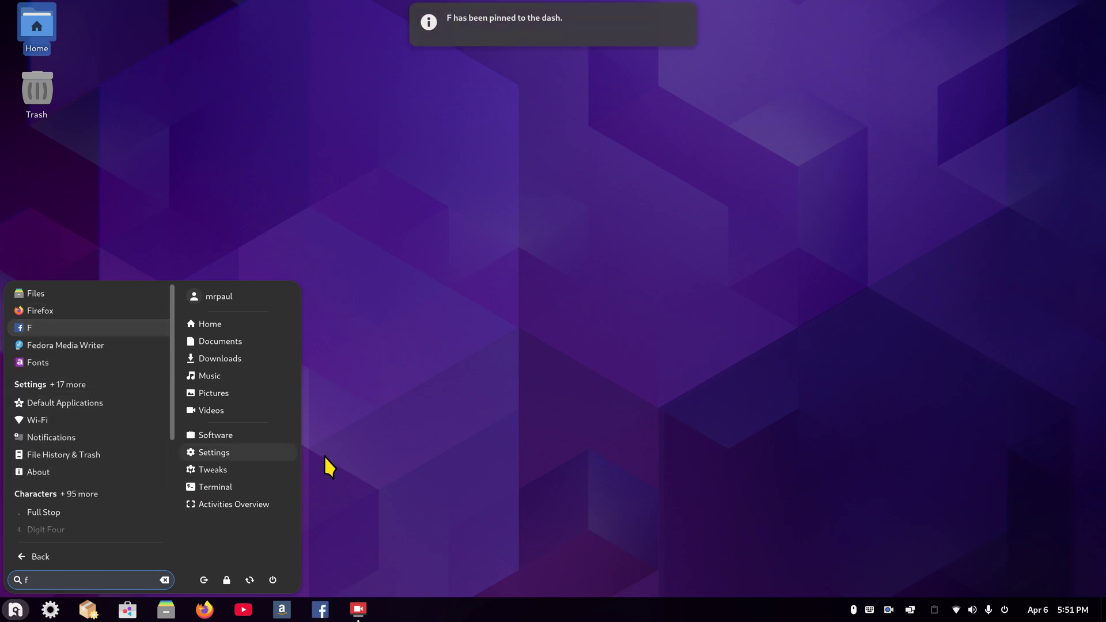
left_click(420, 485)
Launch F from the dash to confirm Facebook's login page loads, then close it
left_click(320, 610)
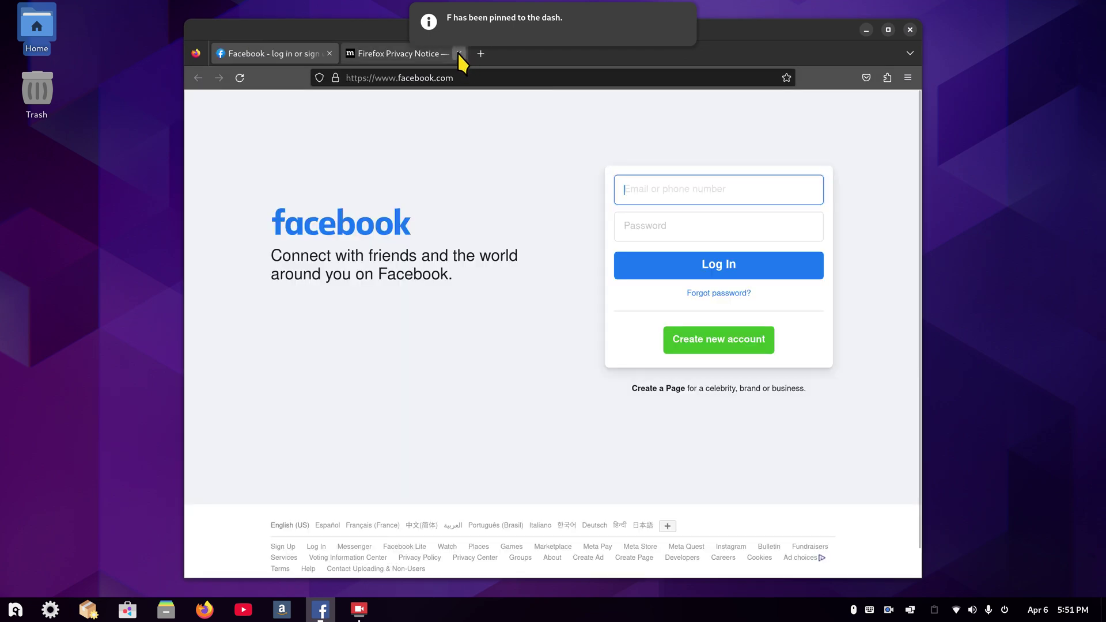
left_click(459, 53)
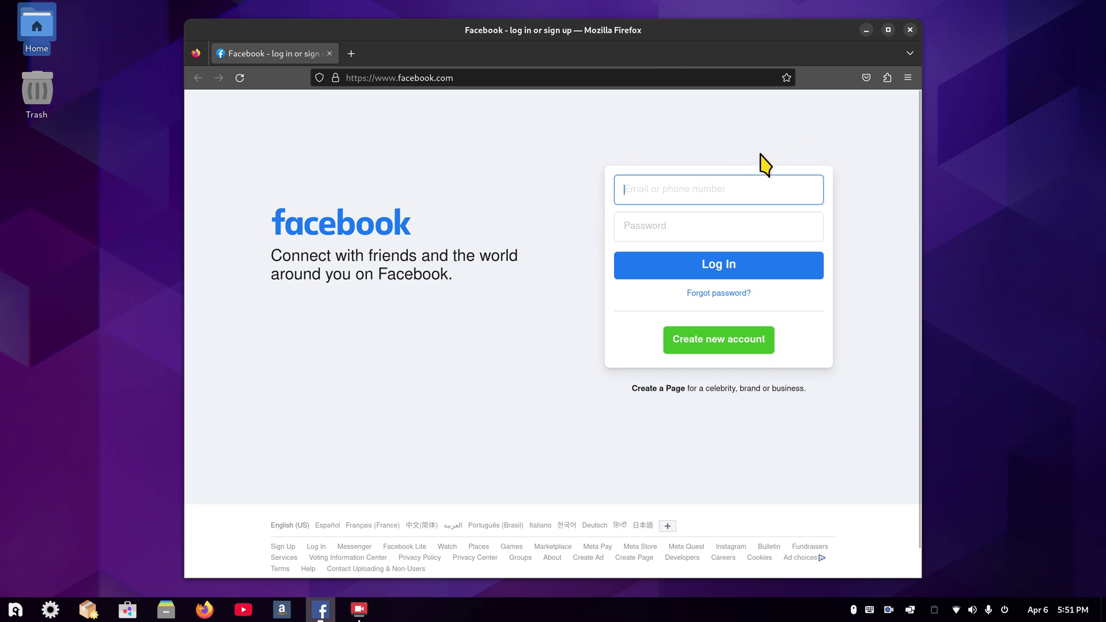
left_click(910, 30)
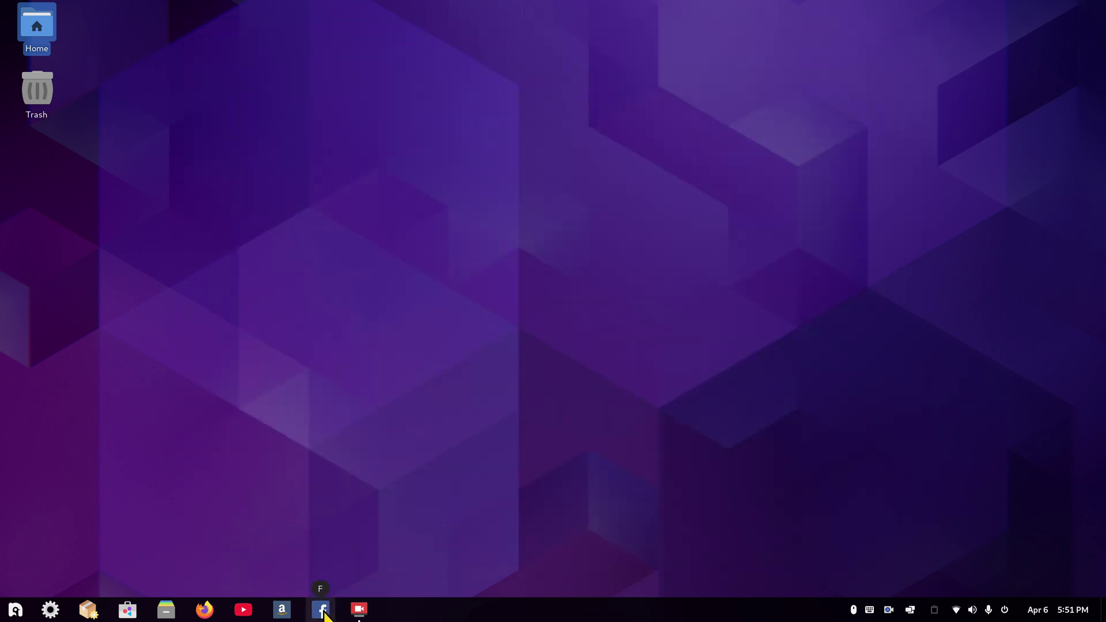
Open Web Apps from an ArcMenu search for 'web'
left_click(14, 609)
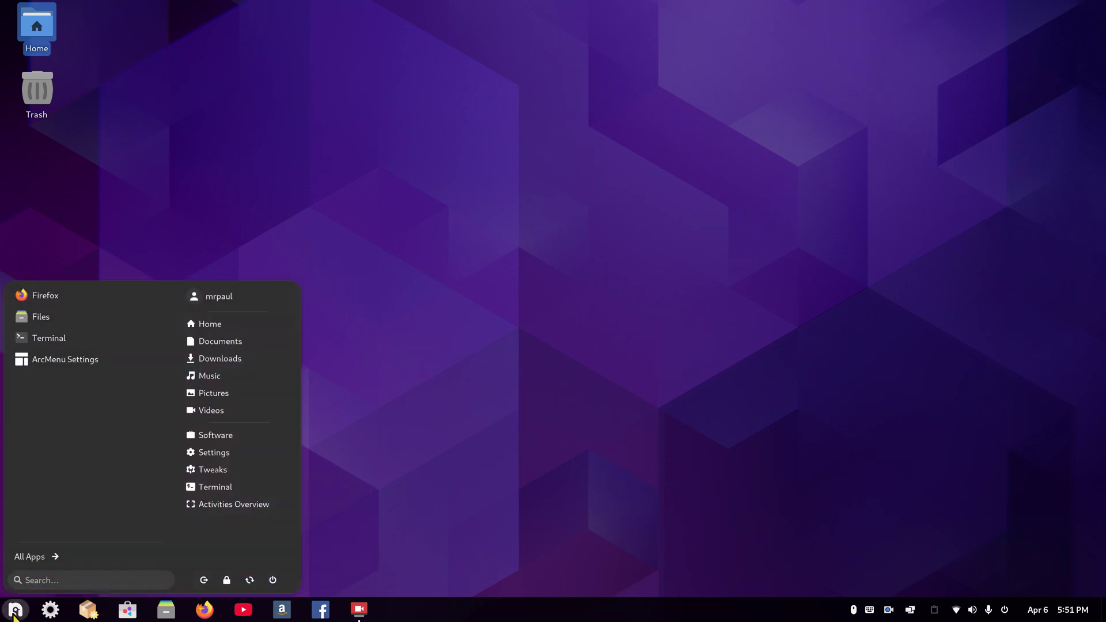
left_click(42, 581)
type("web")
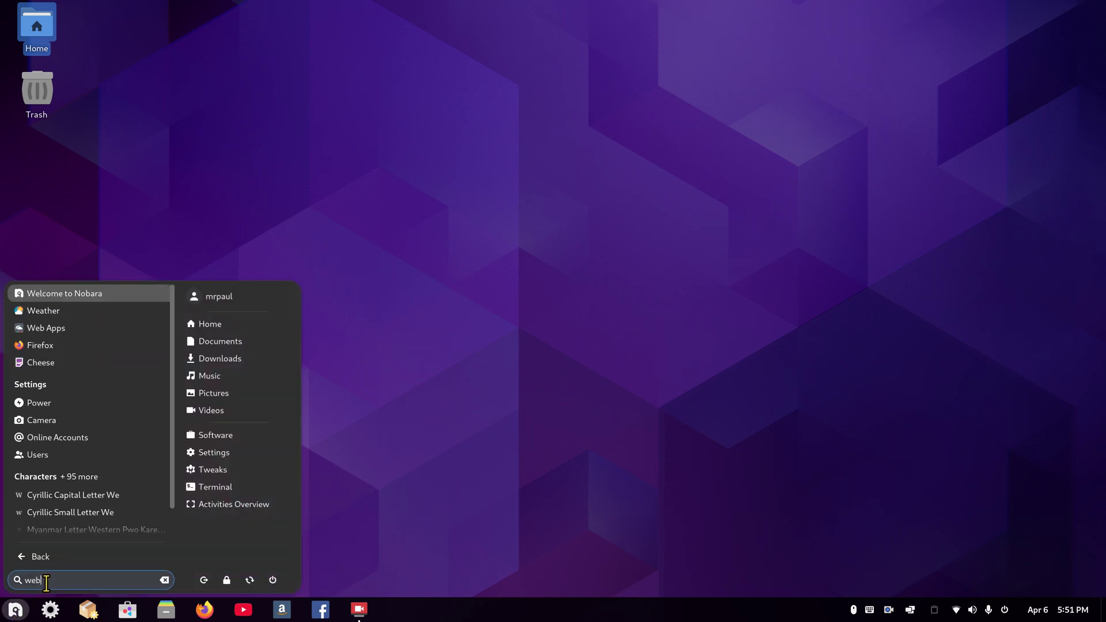
left_click(47, 293)
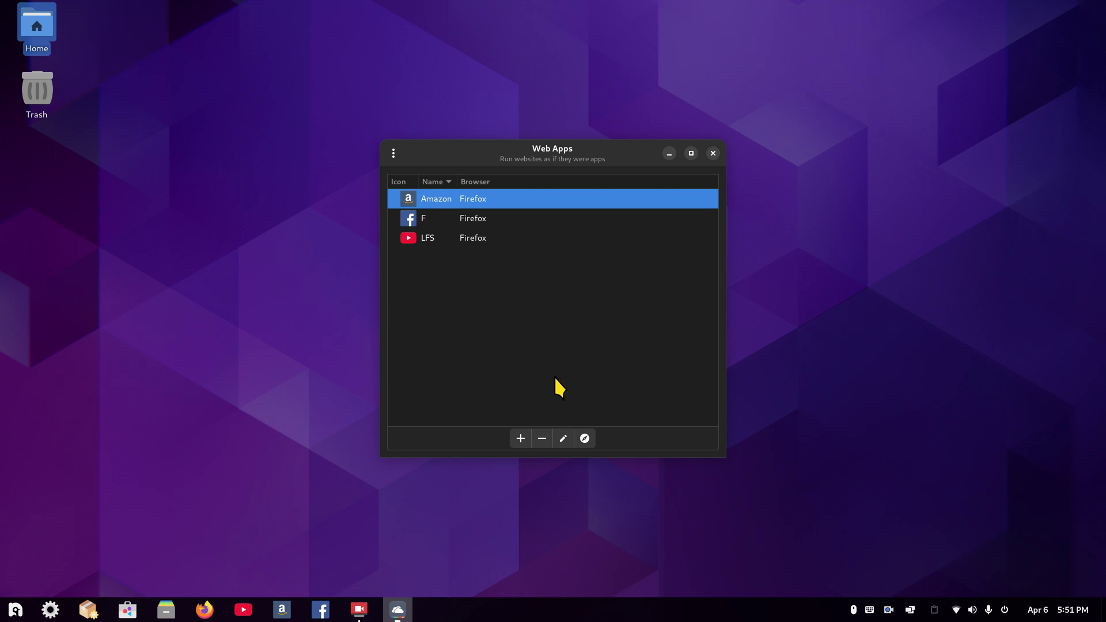
Rename the F web app to Facebook, save it, and close the manager
left_click(413, 217)
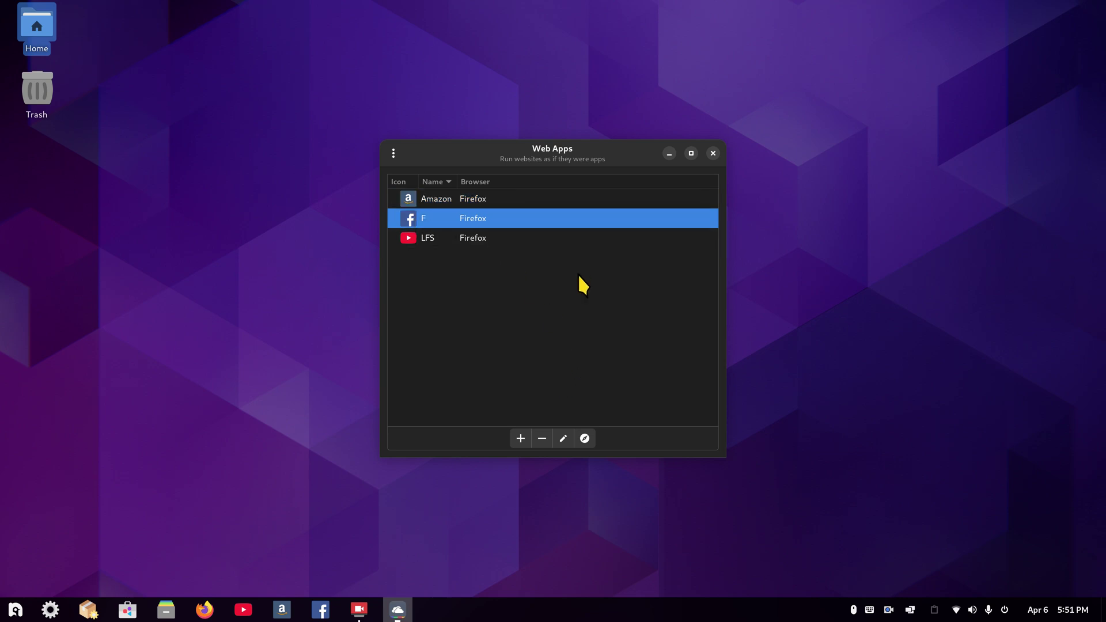
left_click(563, 439)
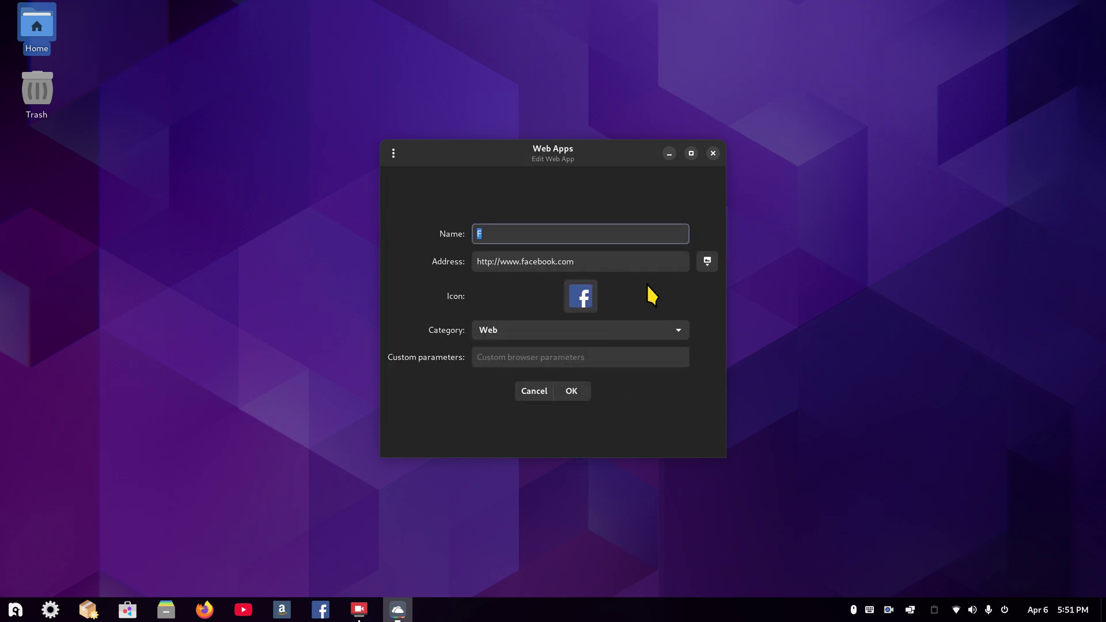
key("BackSpace")
key("BackSpace")
left_click(573, 392)
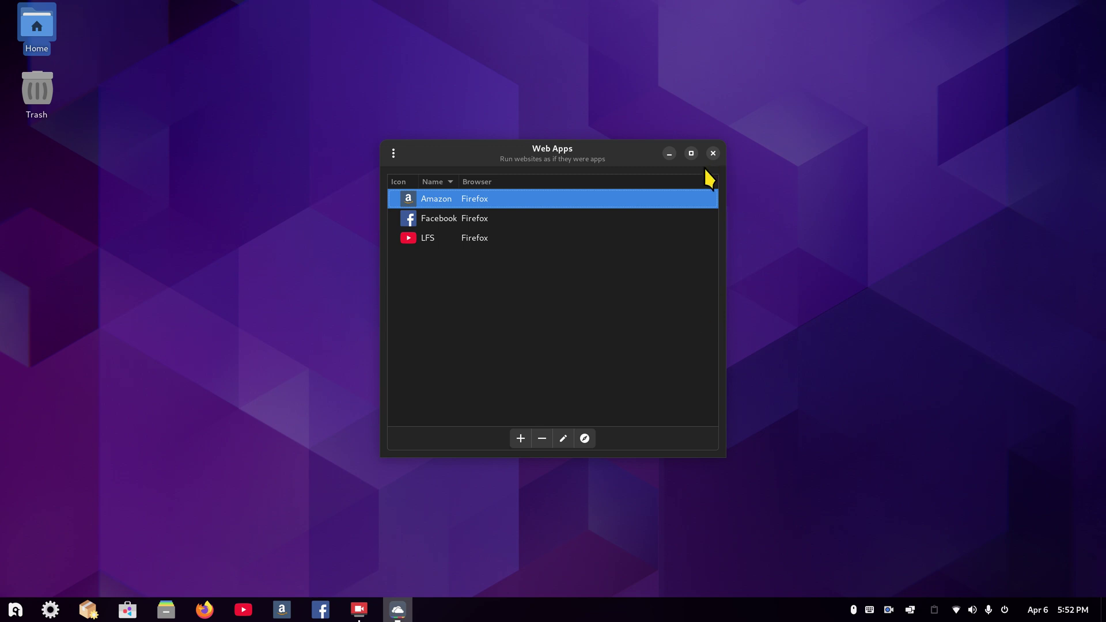
left_click(713, 153)
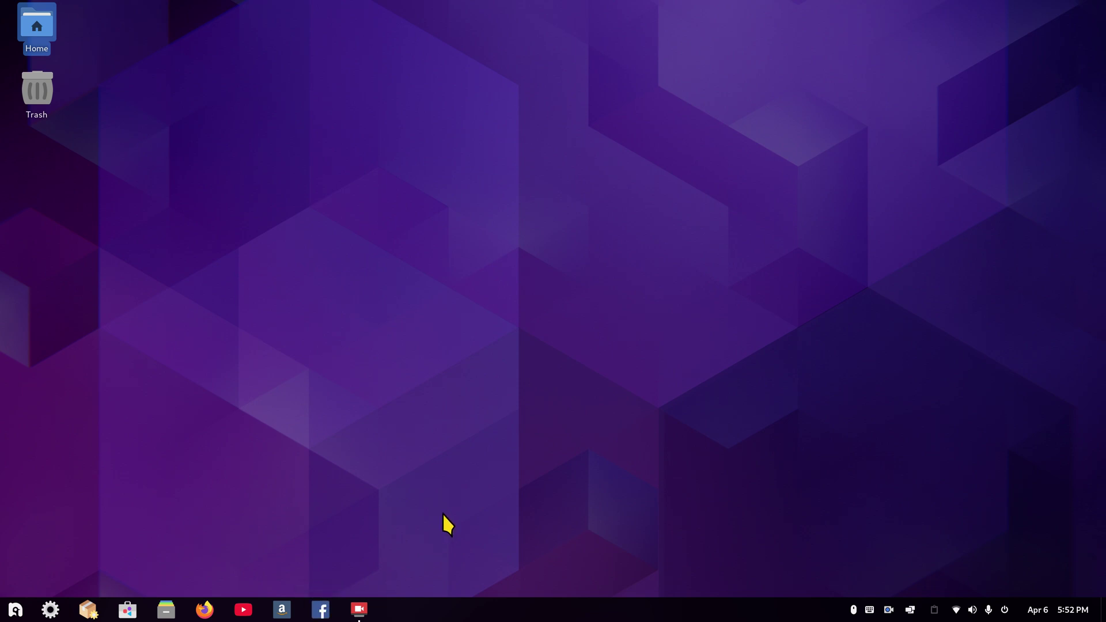
Reopen Web Apps through an ArcMenu search for 'web'
right_click(320, 610)
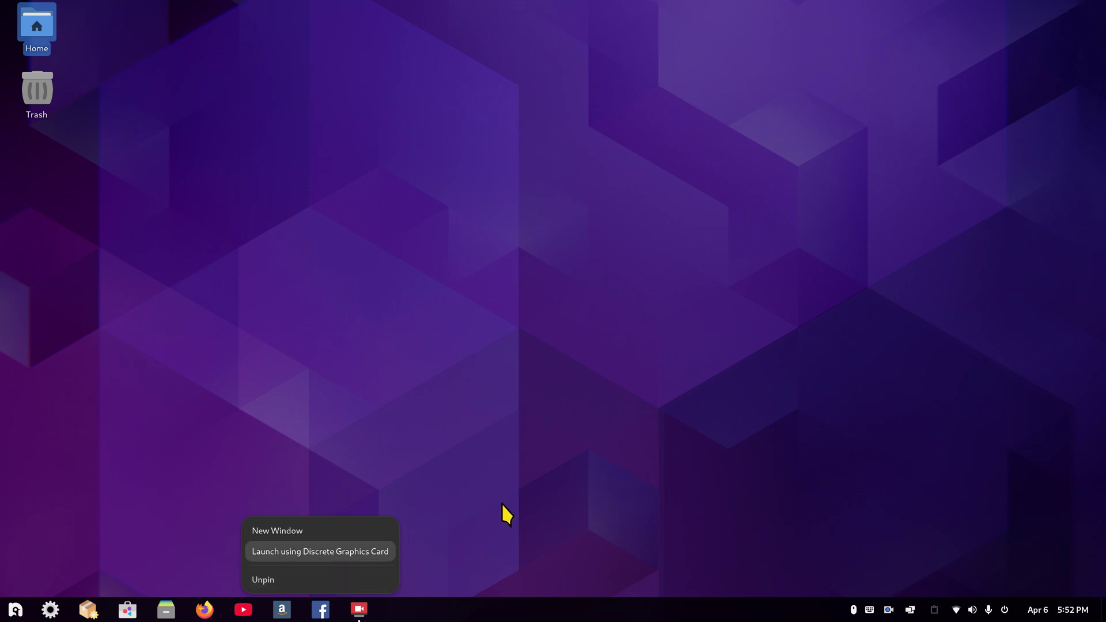
left_click(357, 551)
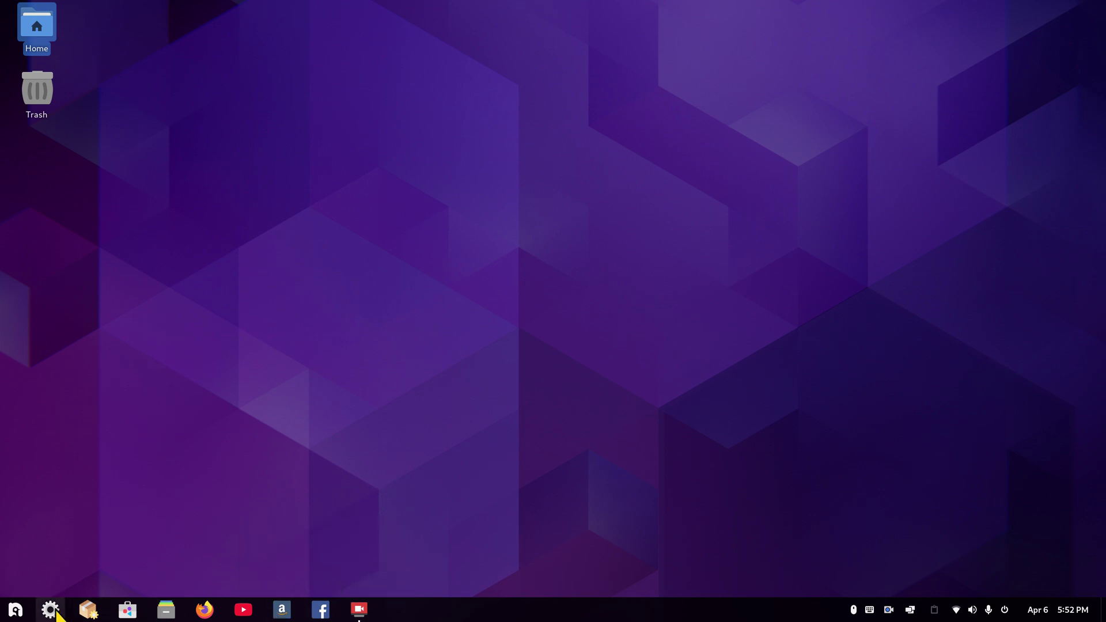
left_click(16, 610)
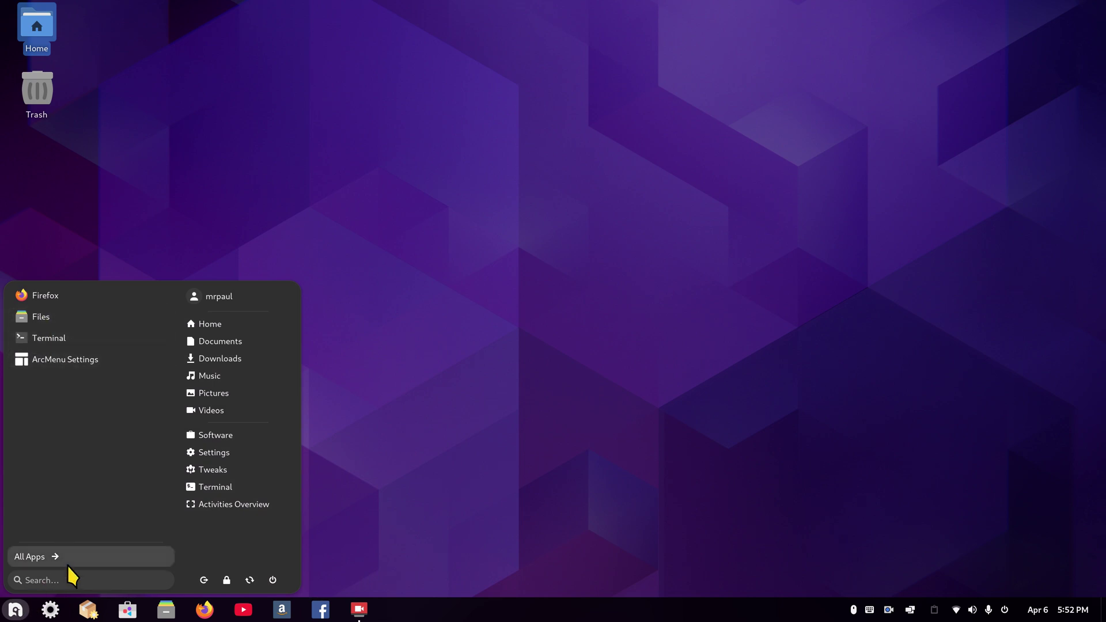
left_click(55, 579)
type("web")
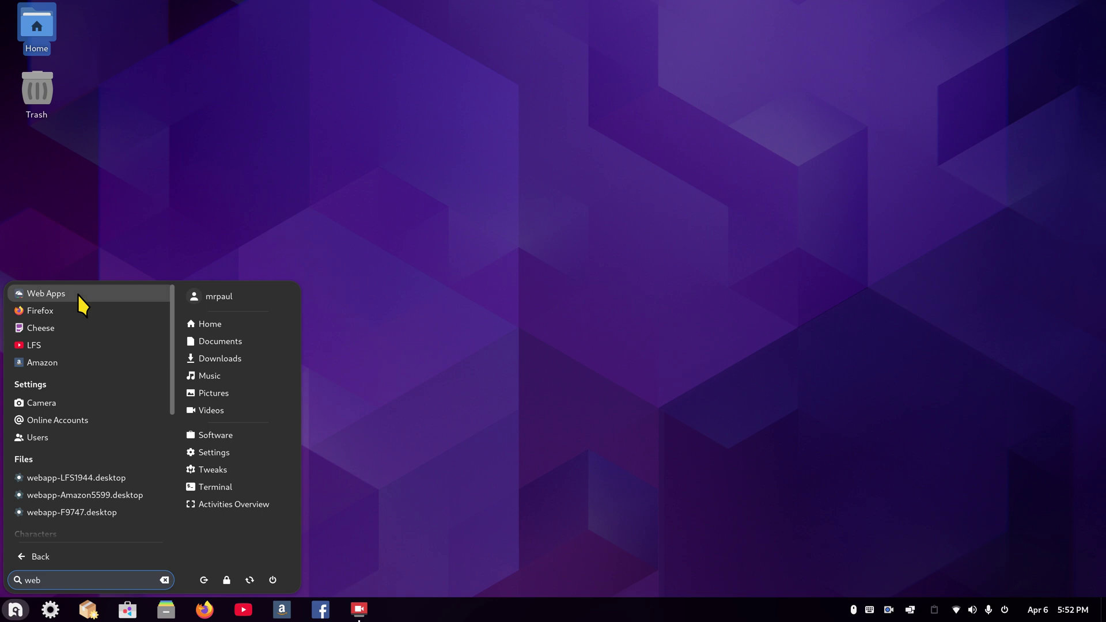
left_click(81, 295)
Edit the Facebook web app to use the face-glasses emoji icon and save it
left_click(424, 219)
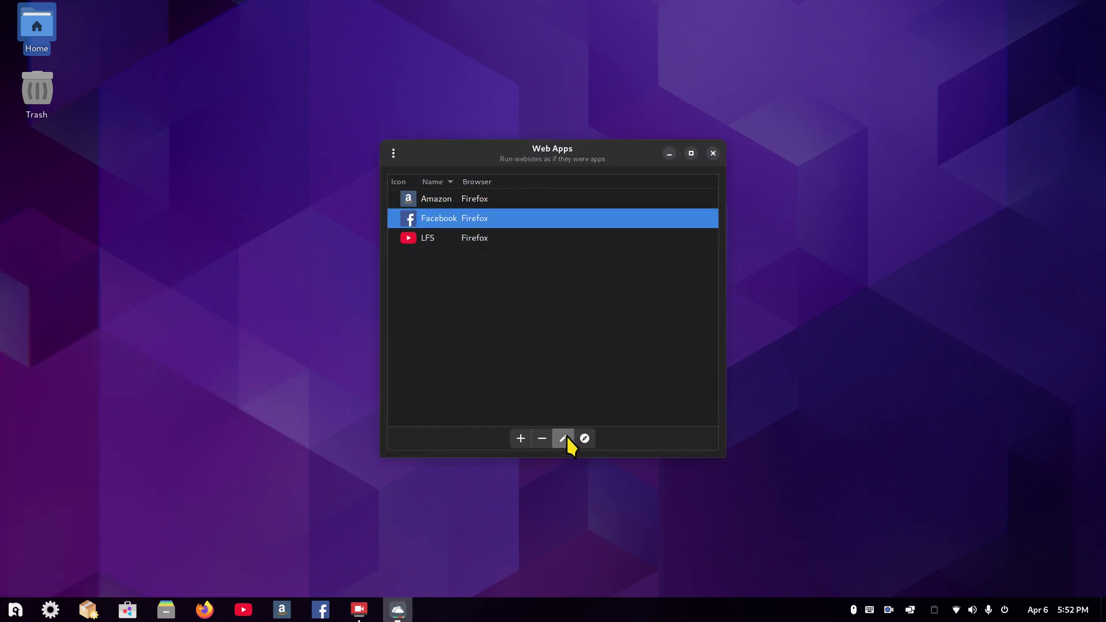
left_click(564, 439)
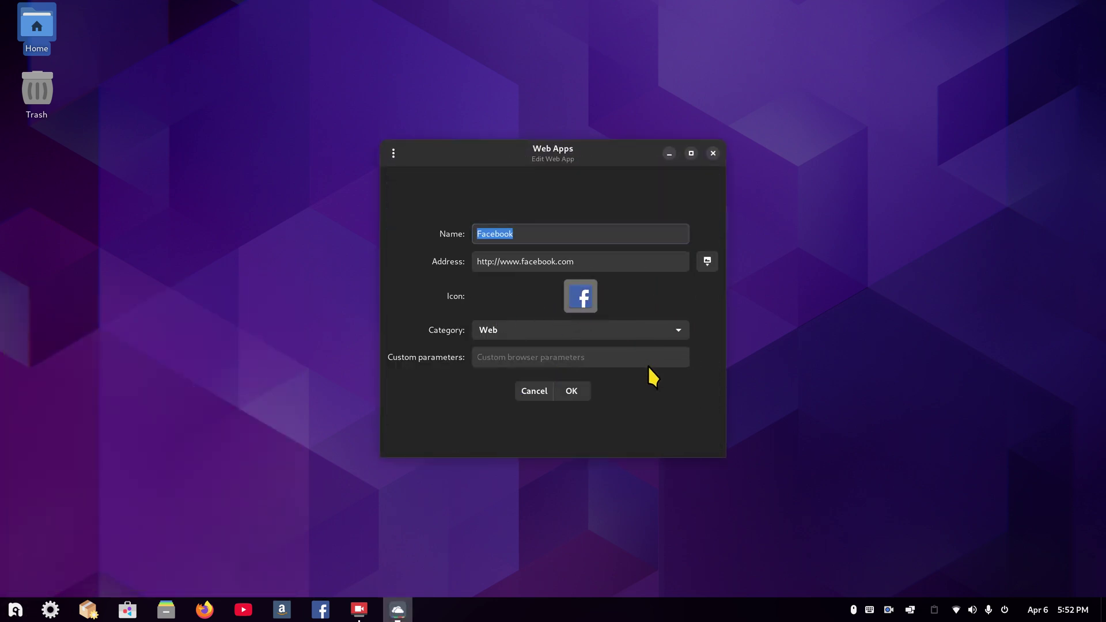
left_click(414, 326)
scroll(586, 363, "down", 3)
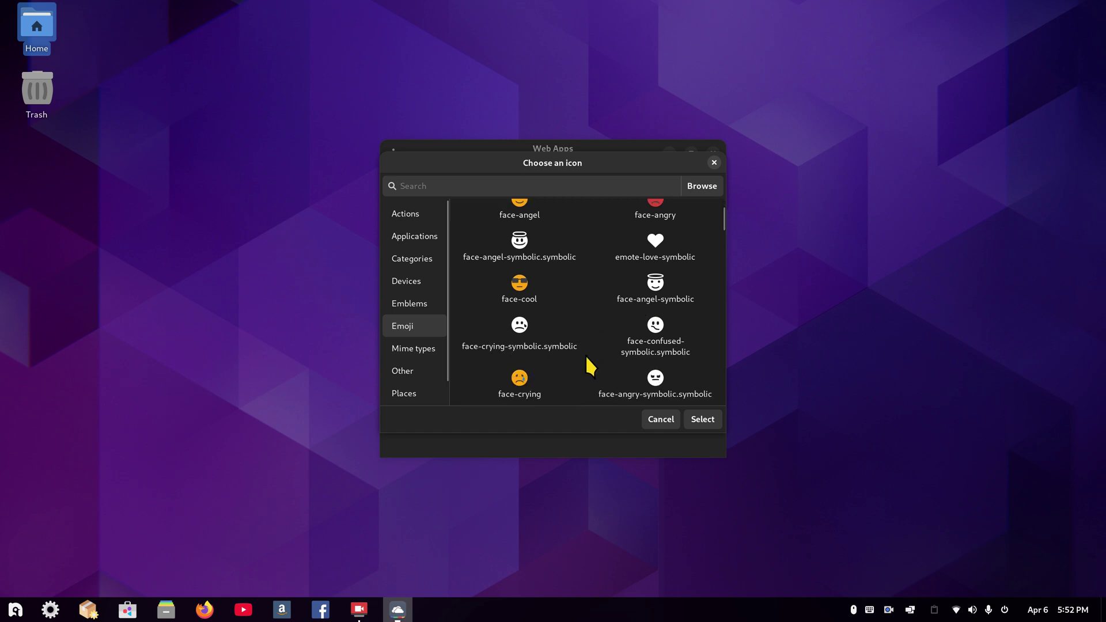
scroll(587, 356, "down", 6)
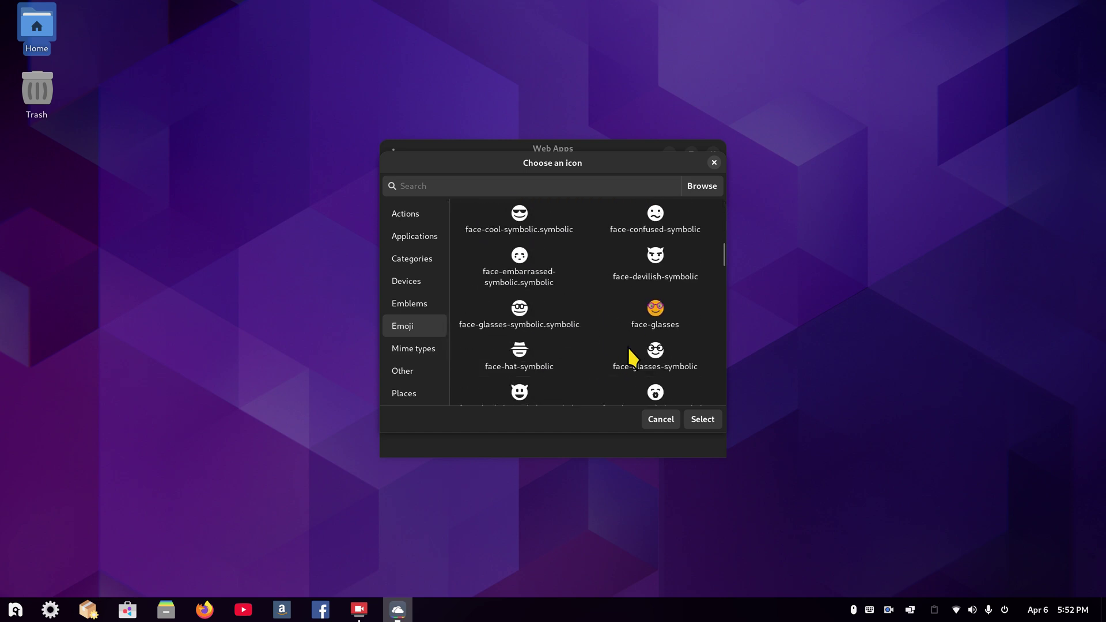
left_click(648, 317)
left_click(698, 419)
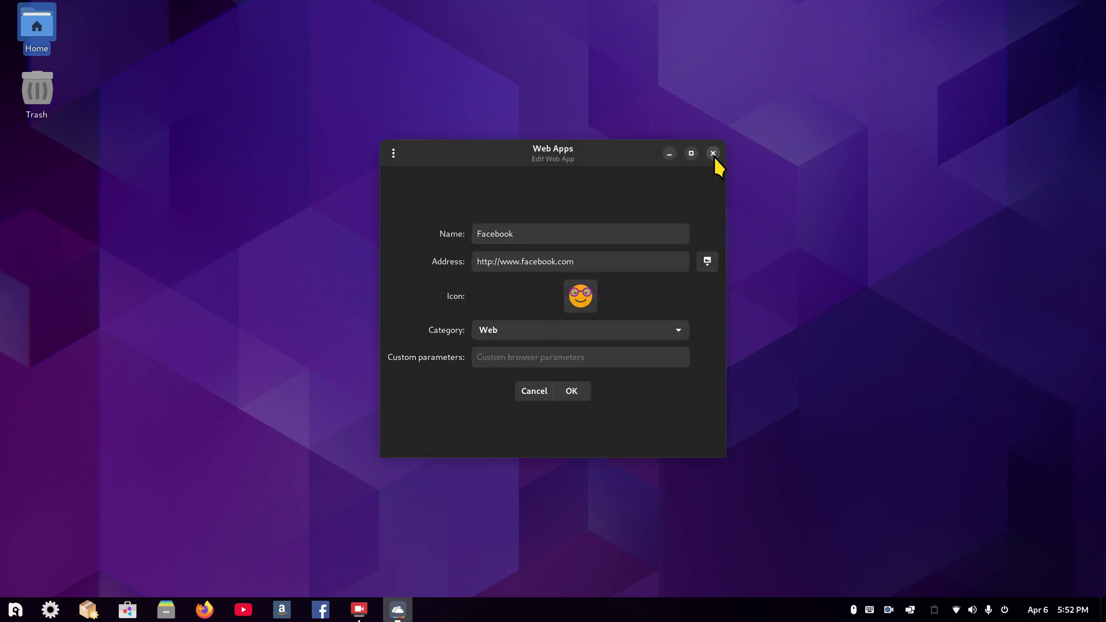
left_click(569, 394)
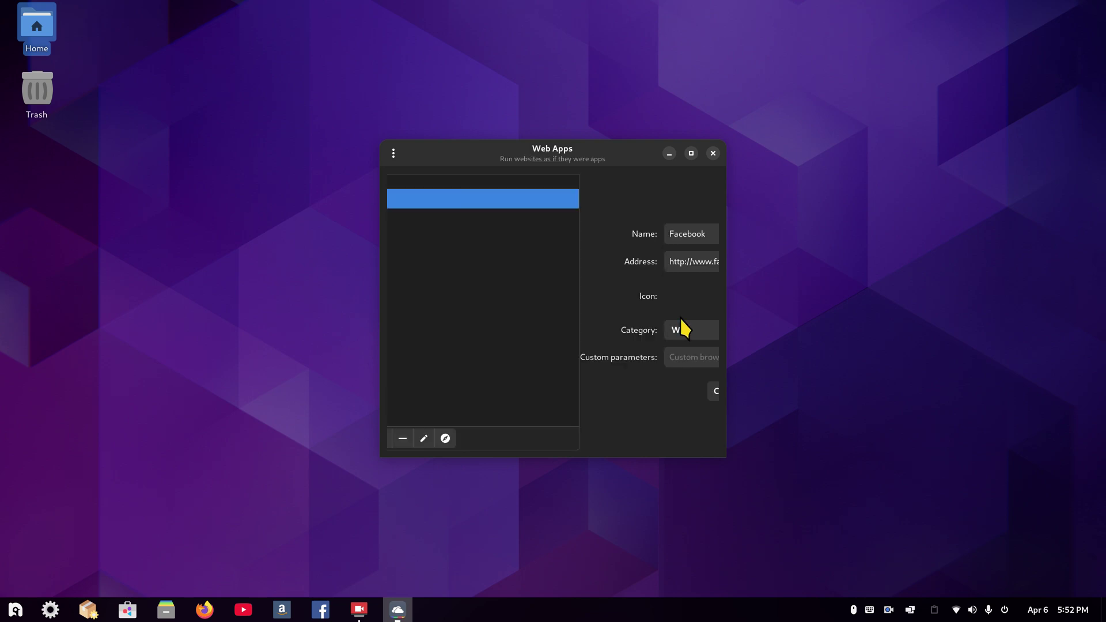
Close Web Apps and check the options of the pinned Facebook launcher
left_click(712, 153)
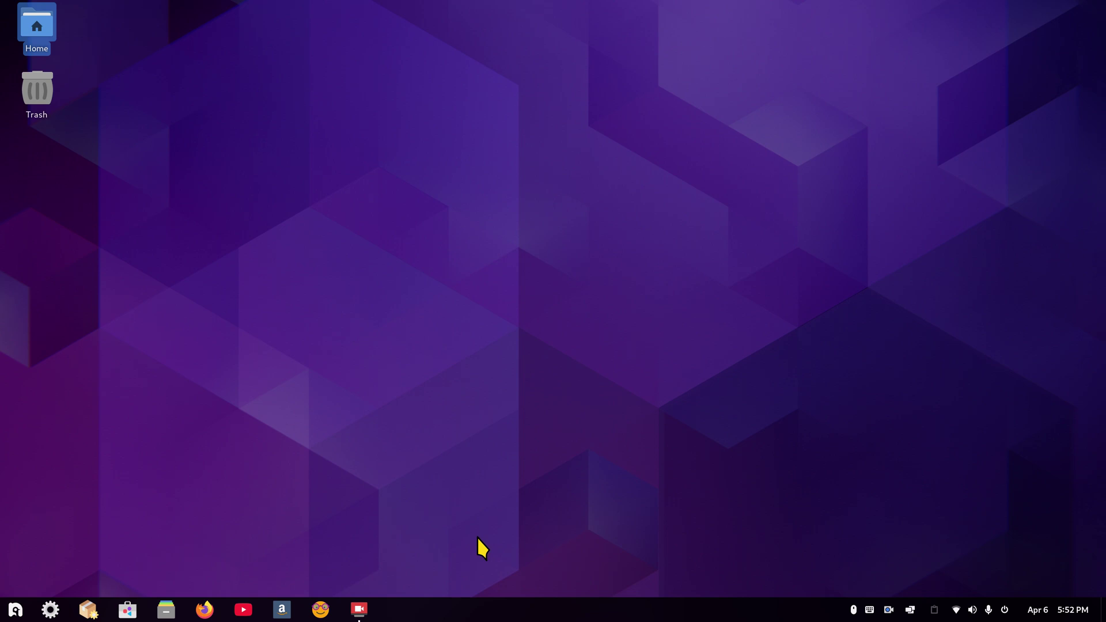
right_click(320, 611)
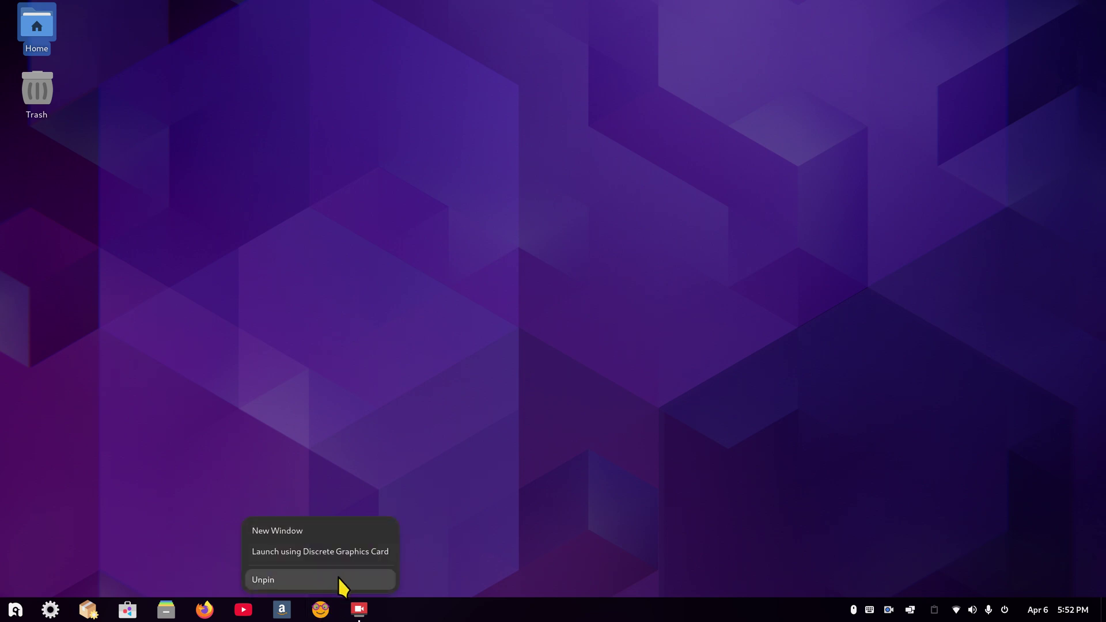
left_click(521, 518)
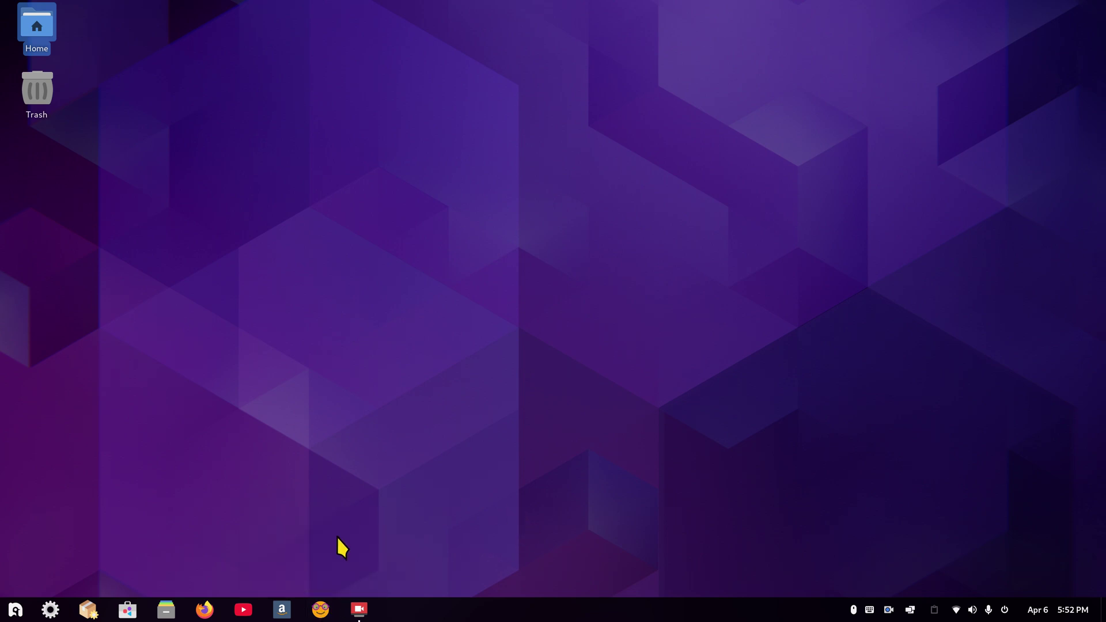
Launch the Facebook web app twice, dismissing the restore notice and closing its window each time
left_click(321, 609)
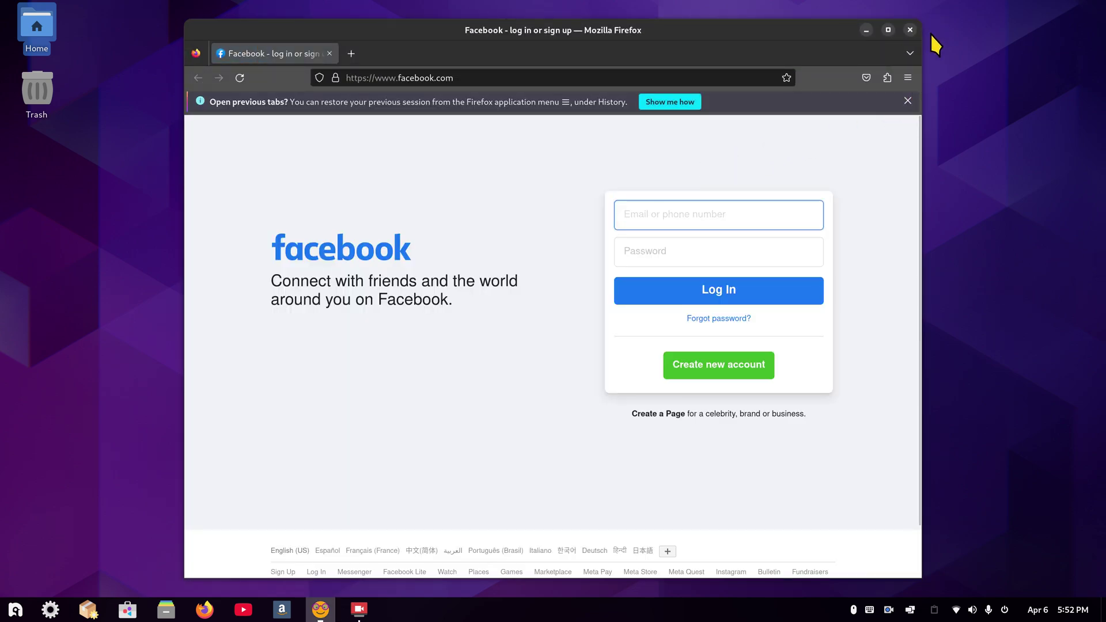
left_click(909, 104)
left_click(909, 30)
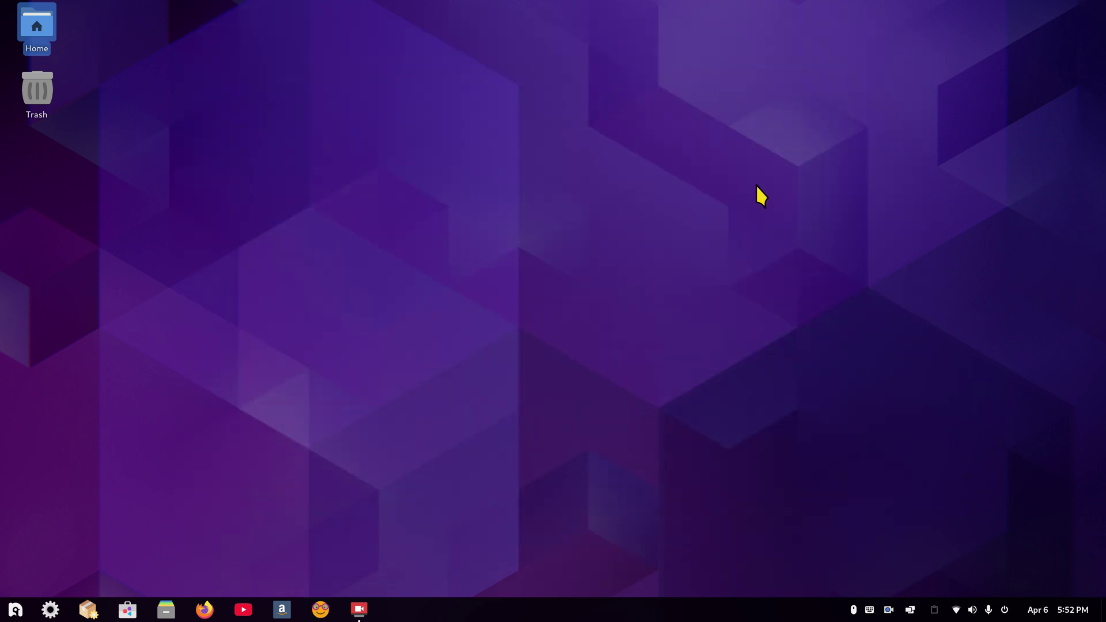
left_click(320, 610)
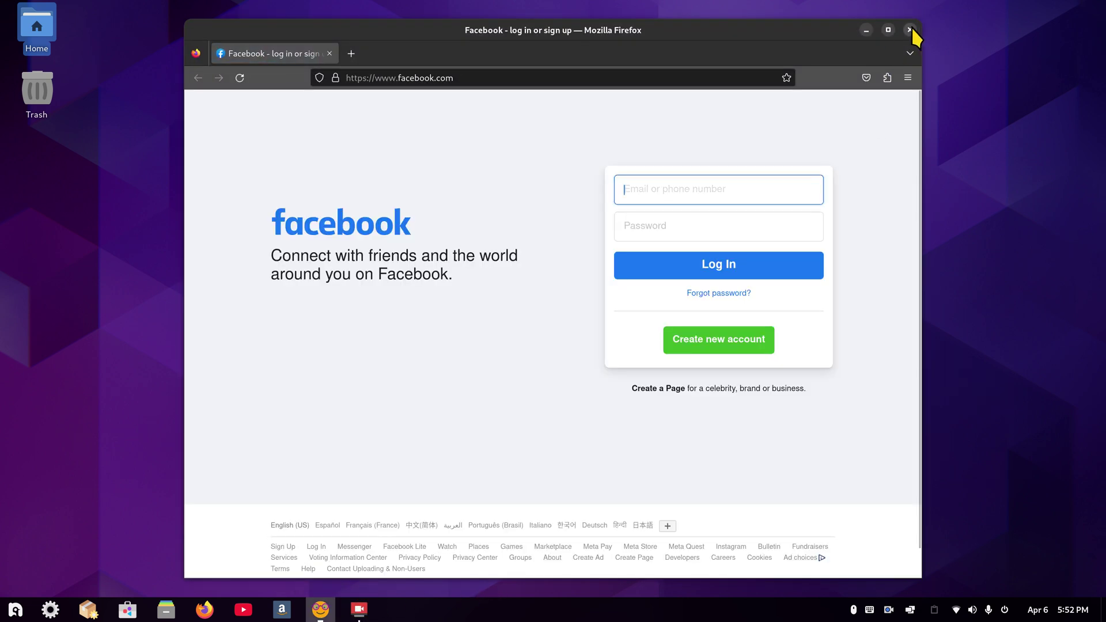
left_click(910, 30)
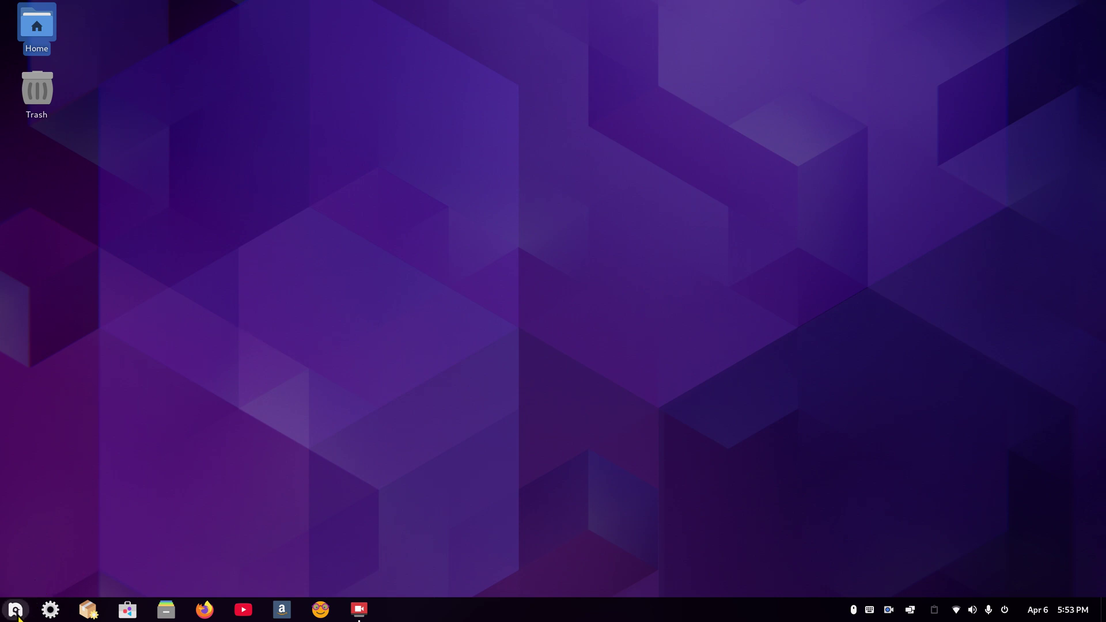
left_click(212, 613)
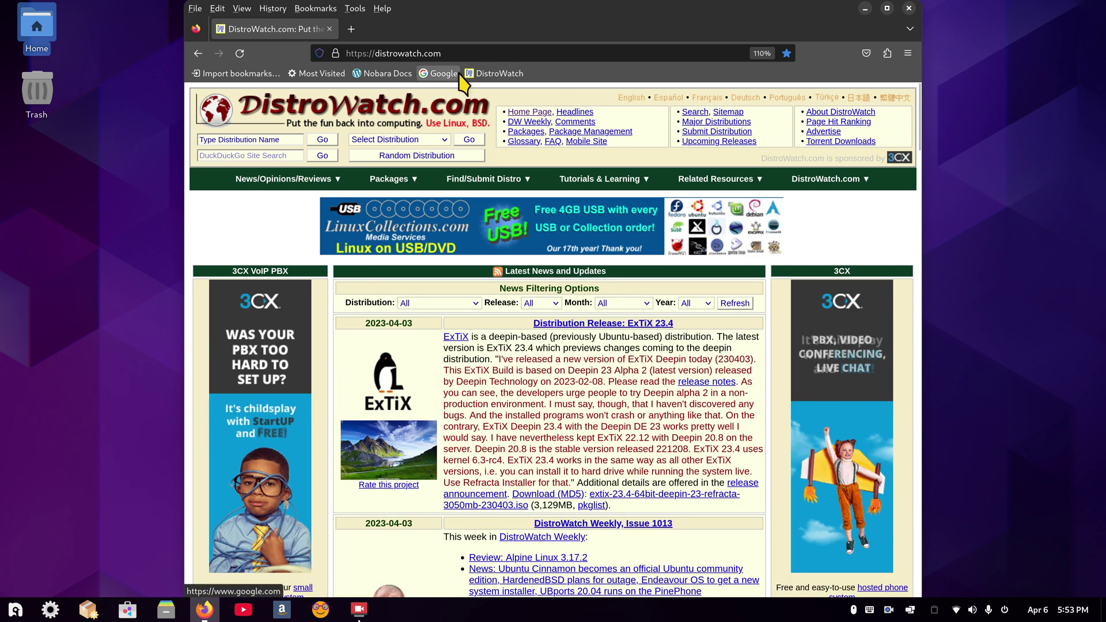
left_click(433, 53)
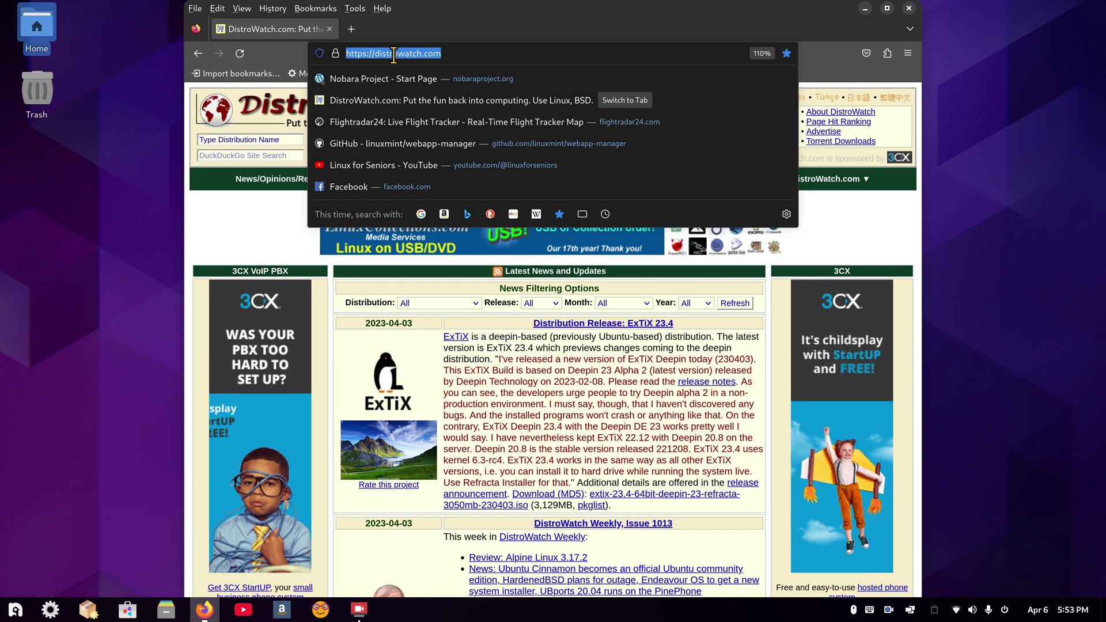
left_click(362, 53)
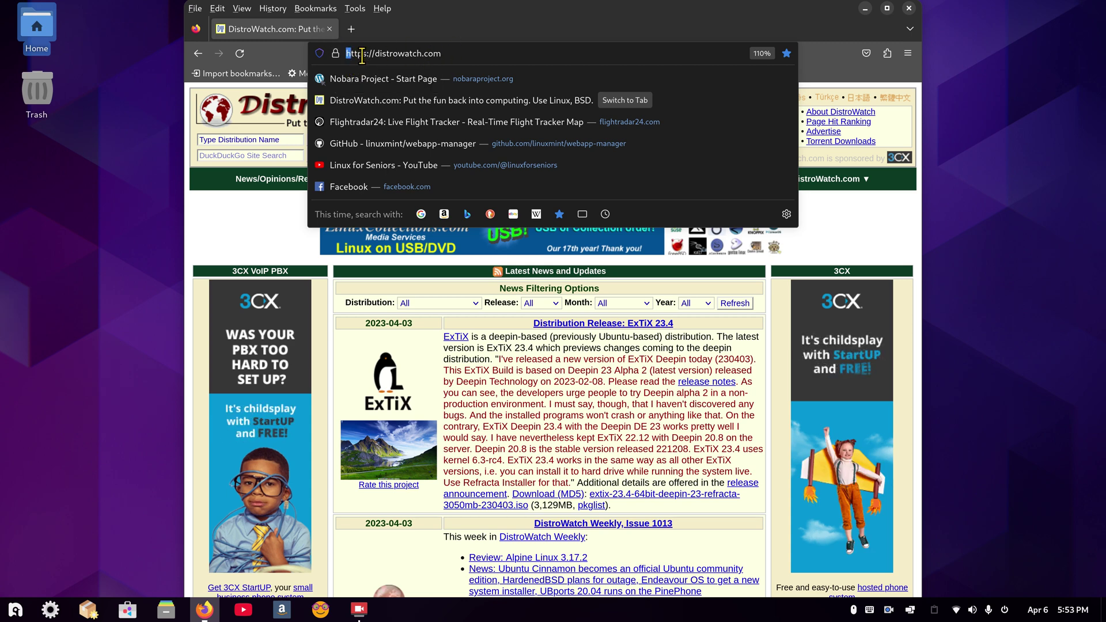
triple_click(362, 53)
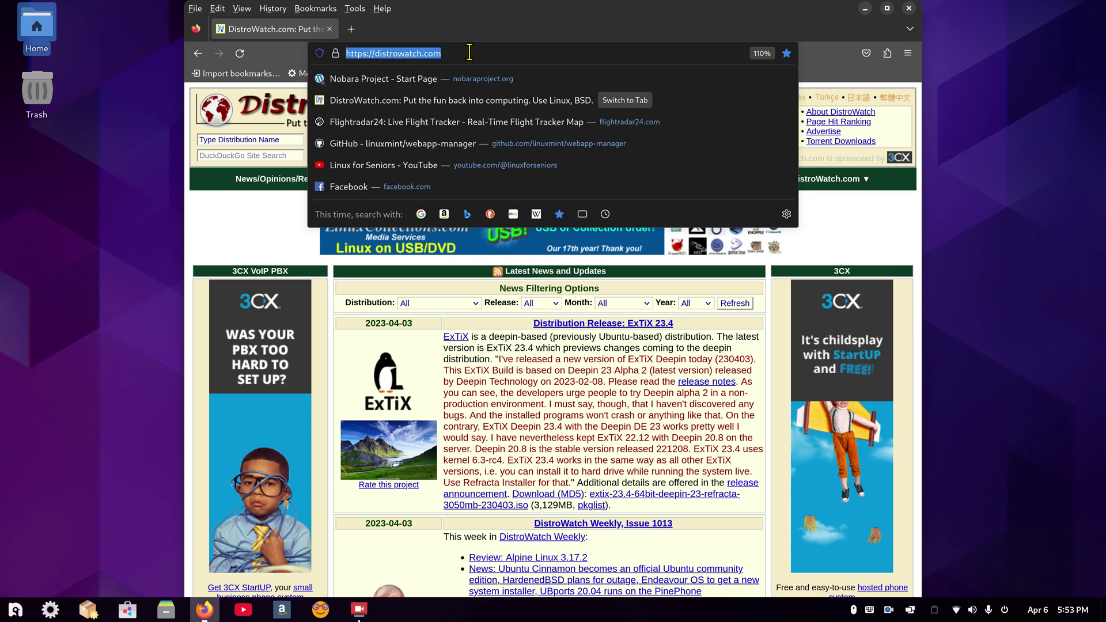
right_click(381, 53)
left_click(439, 111)
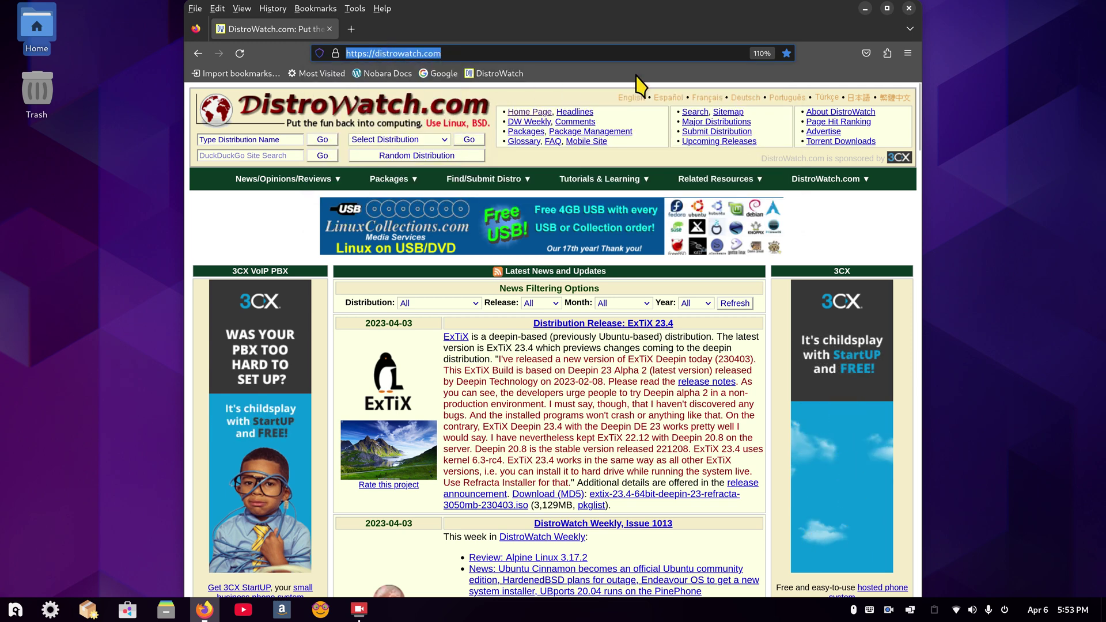
Minimise Firefox and launch Web Apps by searching 'web' in ArcMenu
left_click(865, 8)
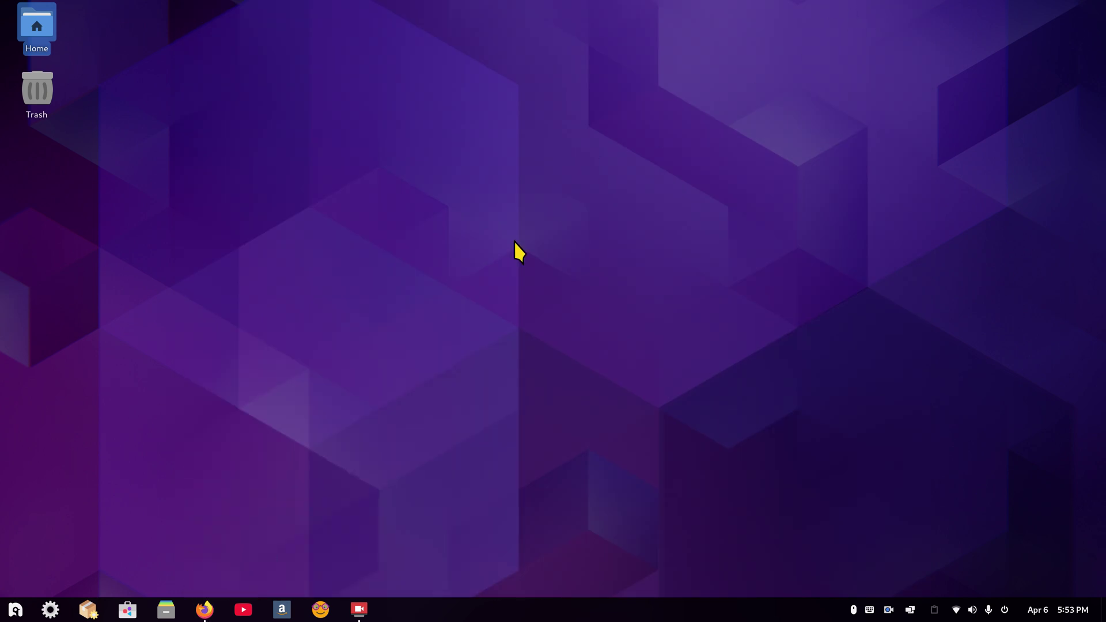
left_click(15, 610)
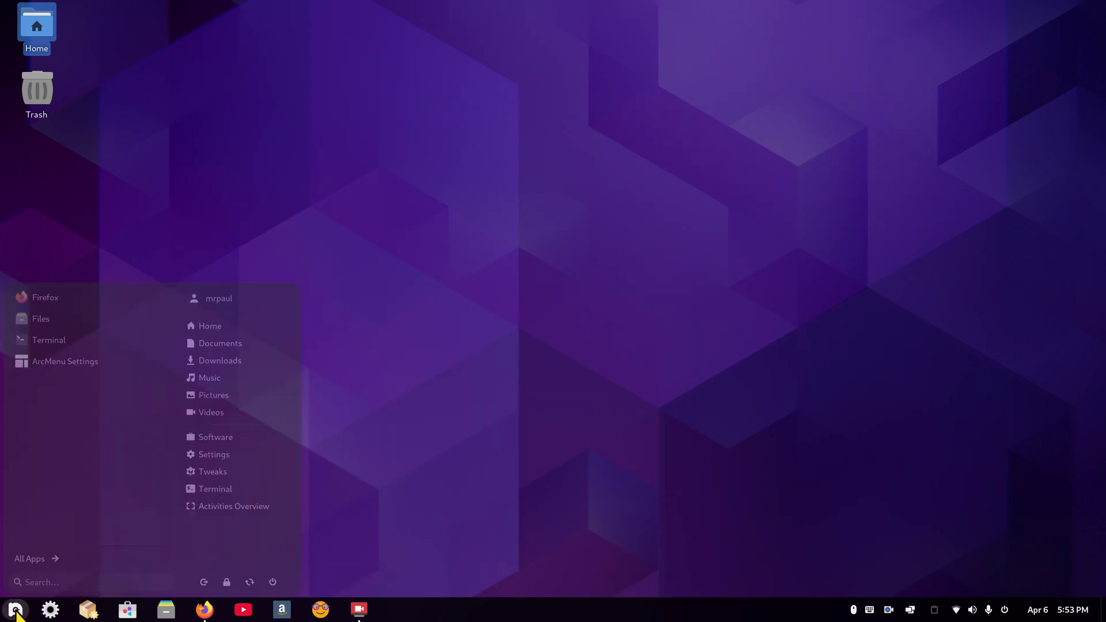
left_click(63, 581)
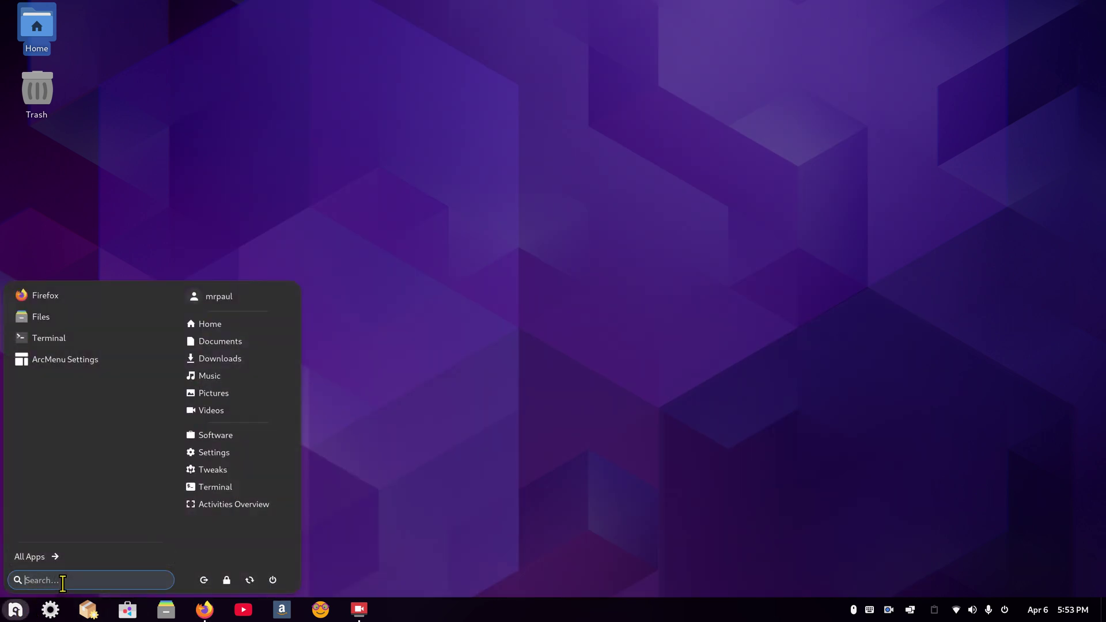
type("web")
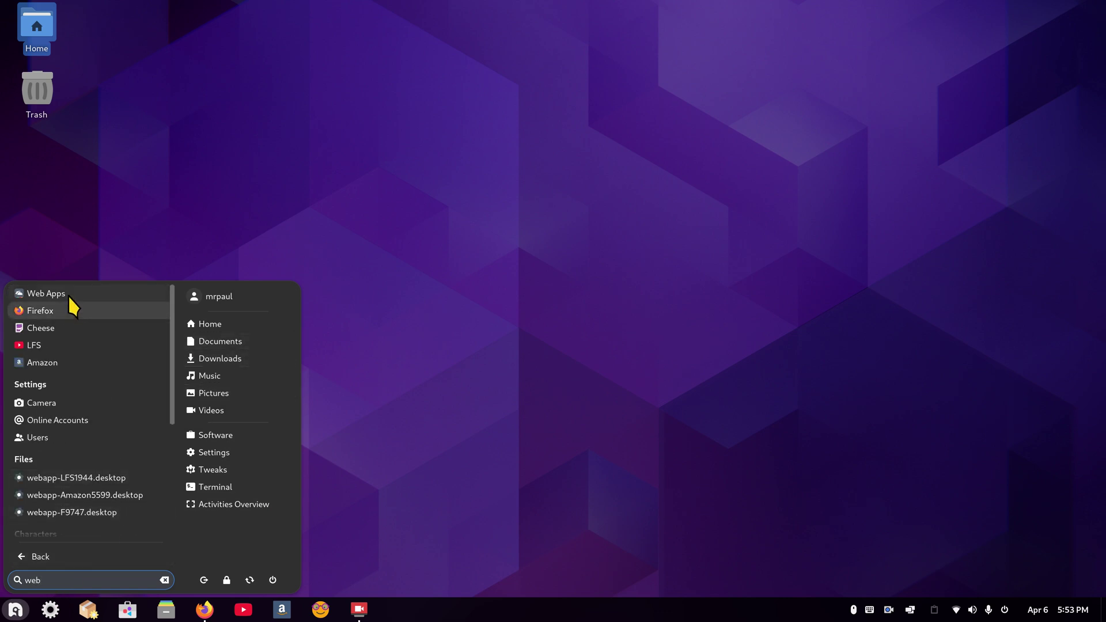
left_click(71, 303)
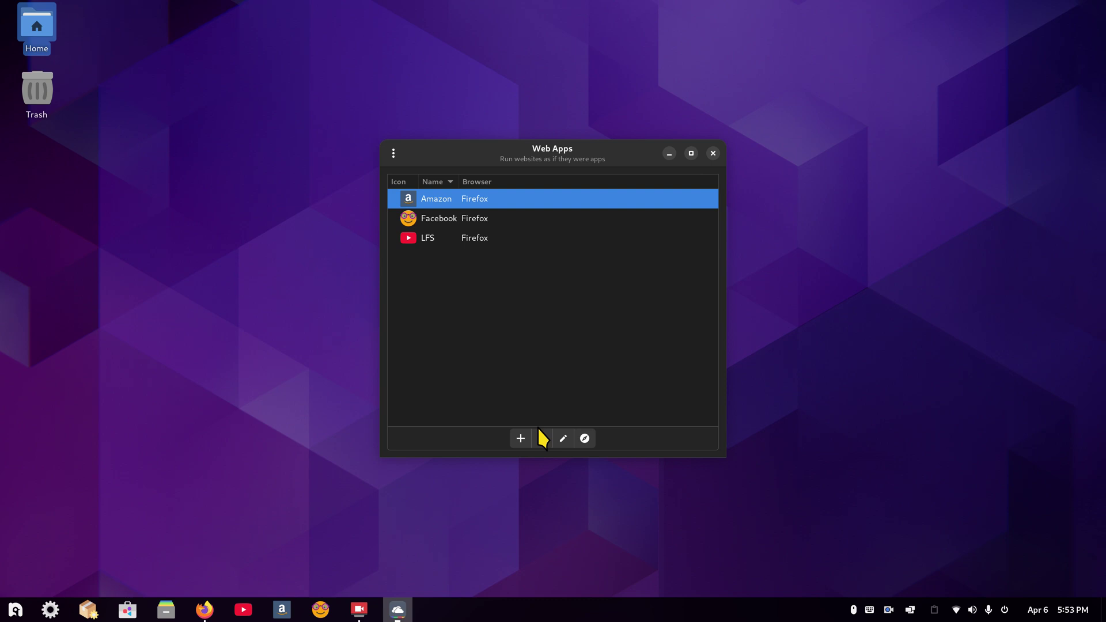
left_click(516, 441)
left_click(489, 223)
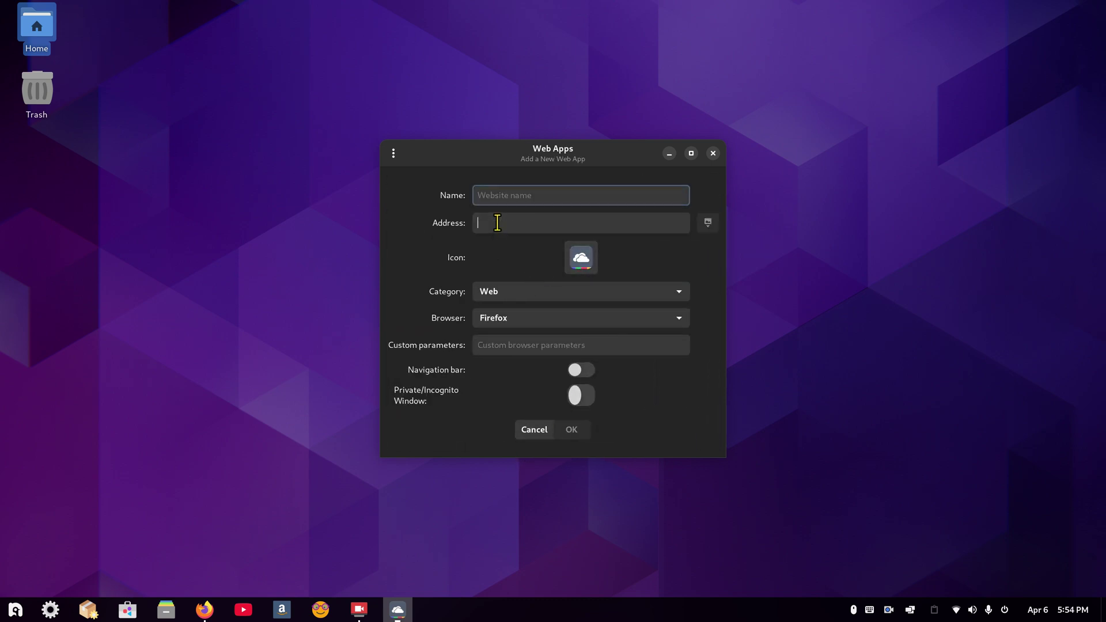
right_click(489, 224)
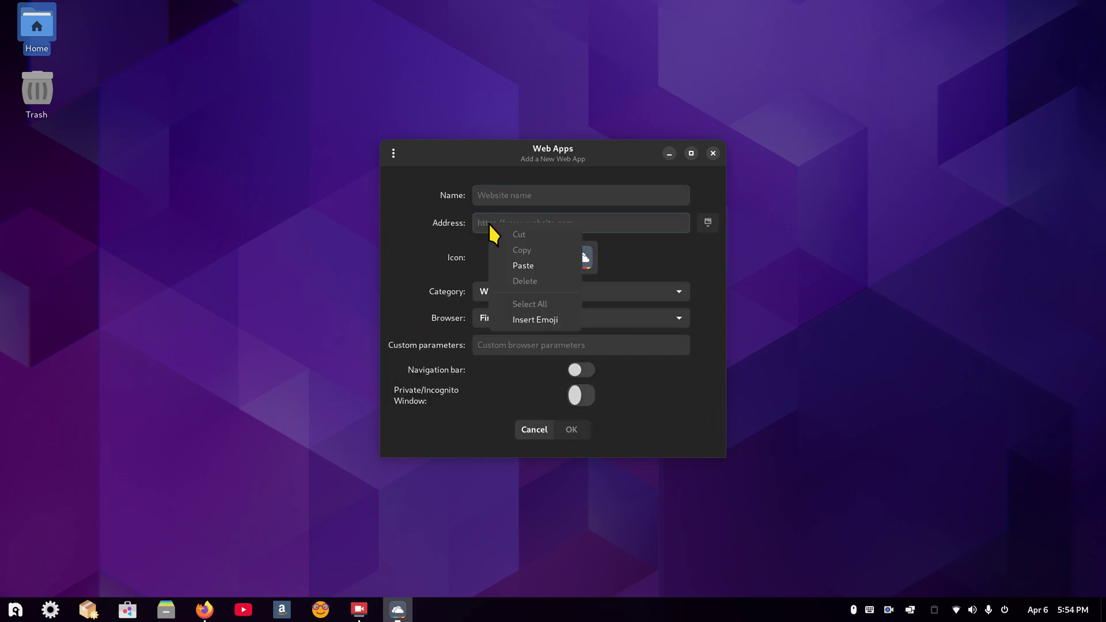
left_click(547, 267)
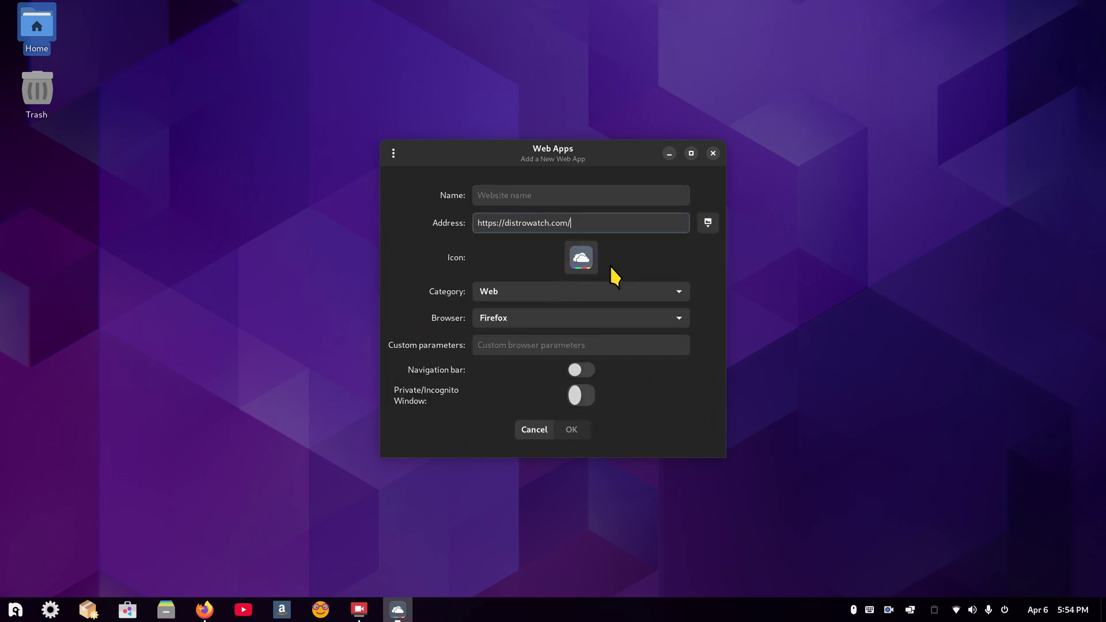
left_click(509, 198)
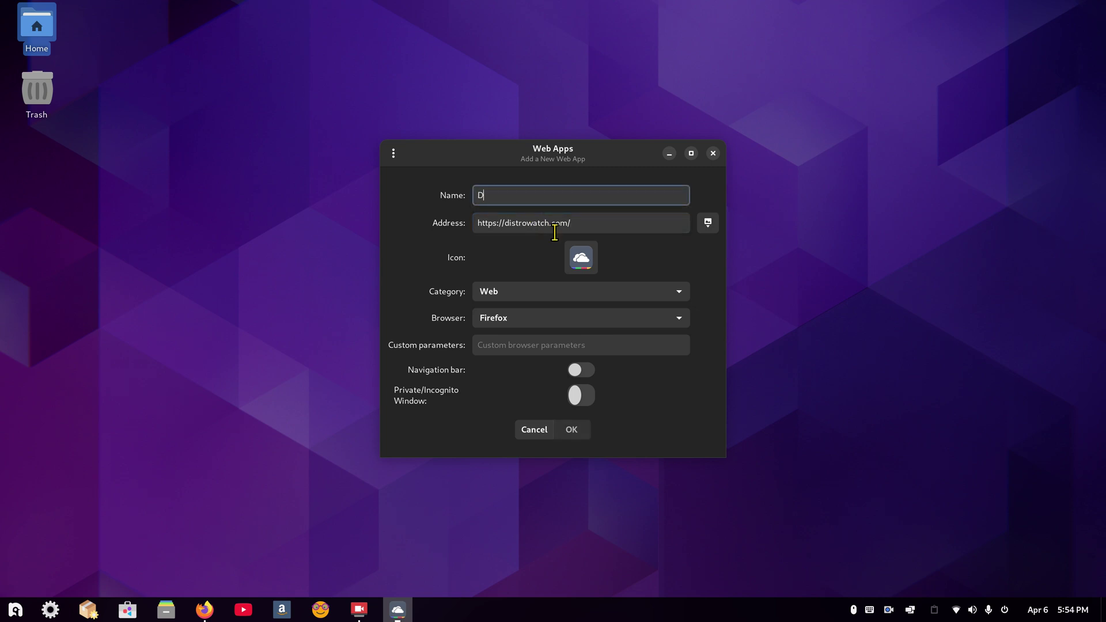
left_click(706, 222)
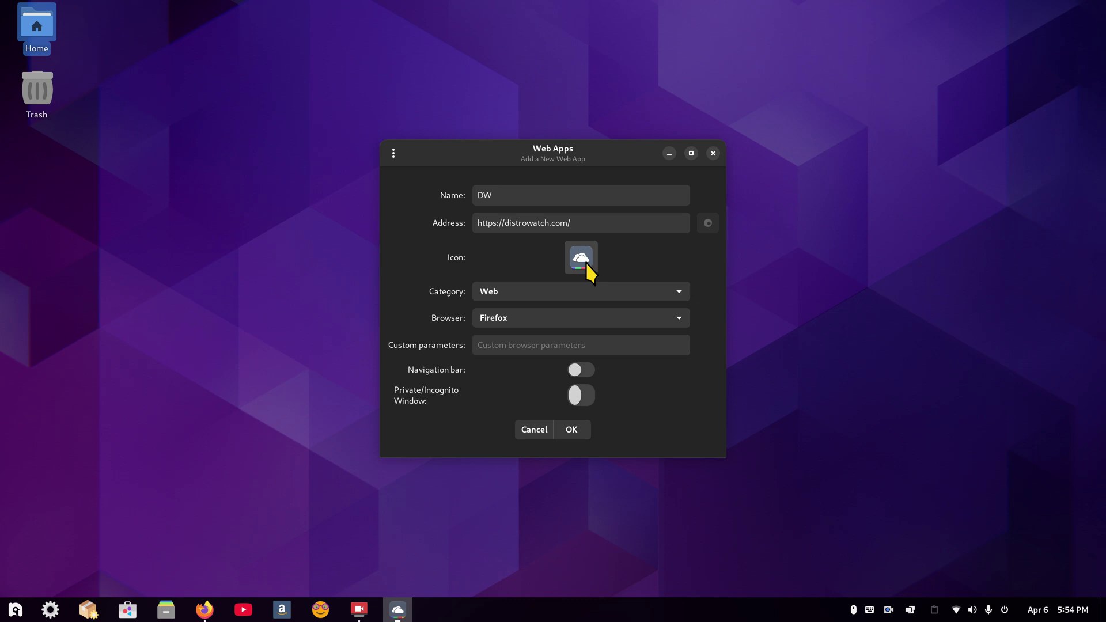
left_click(535, 227)
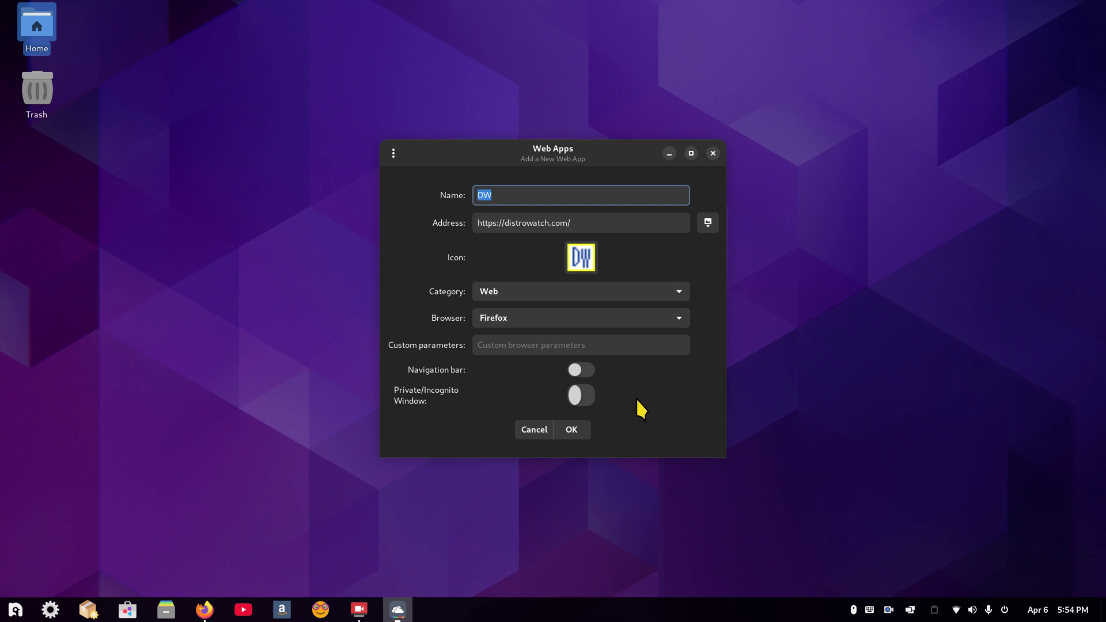
left_click(571, 432)
Close Web Apps, pin DW to the dash via an ArcMenu 'dw' search, and launch it
left_click(712, 153)
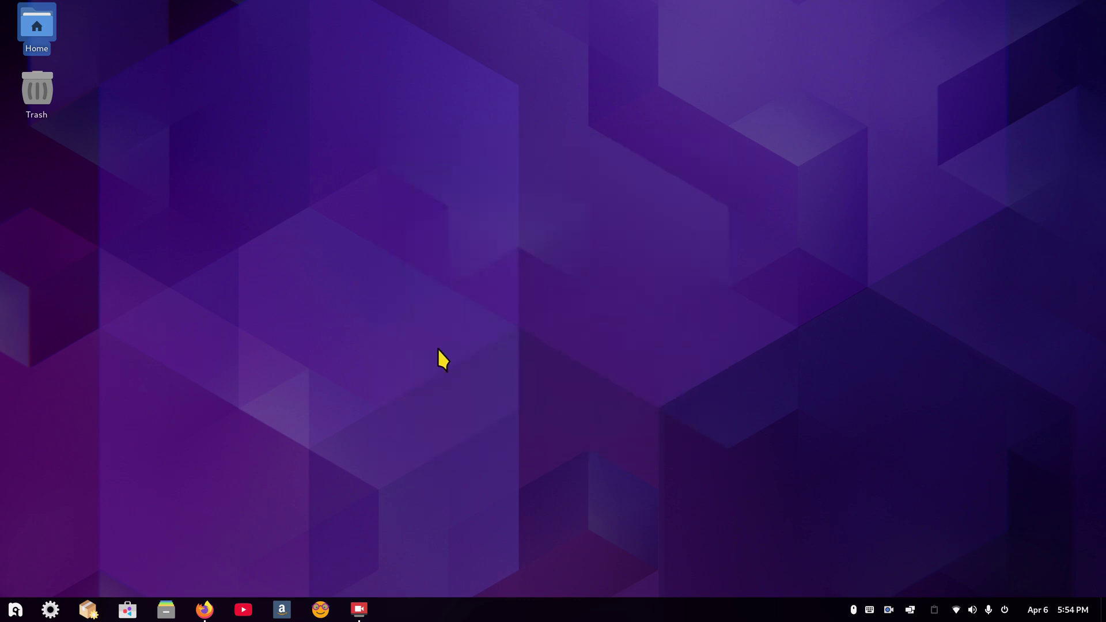
left_click(15, 610)
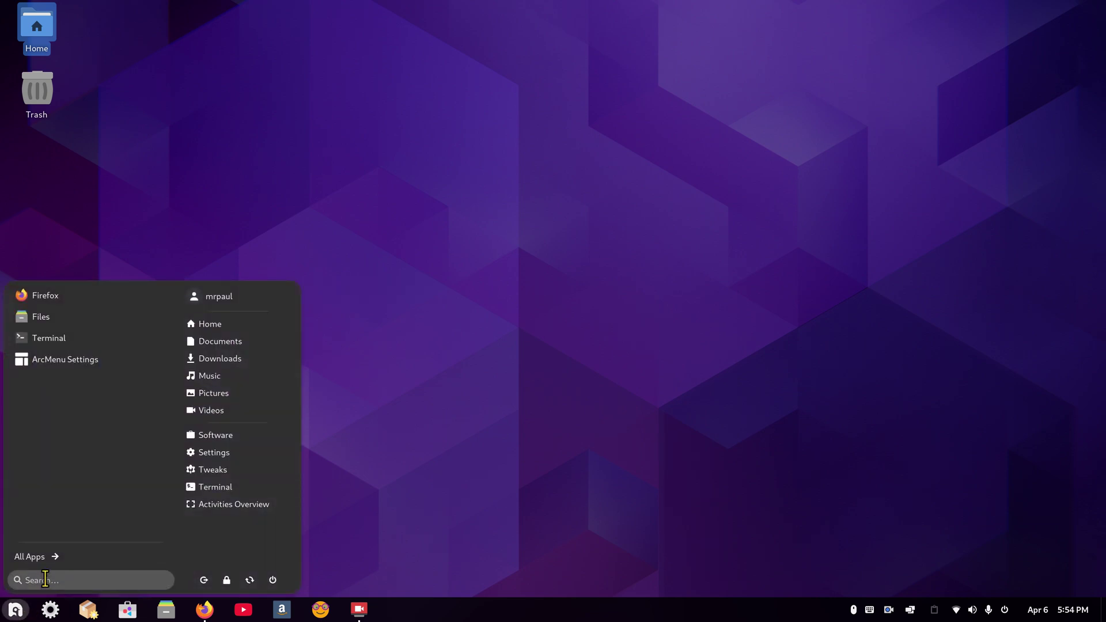
type("dw")
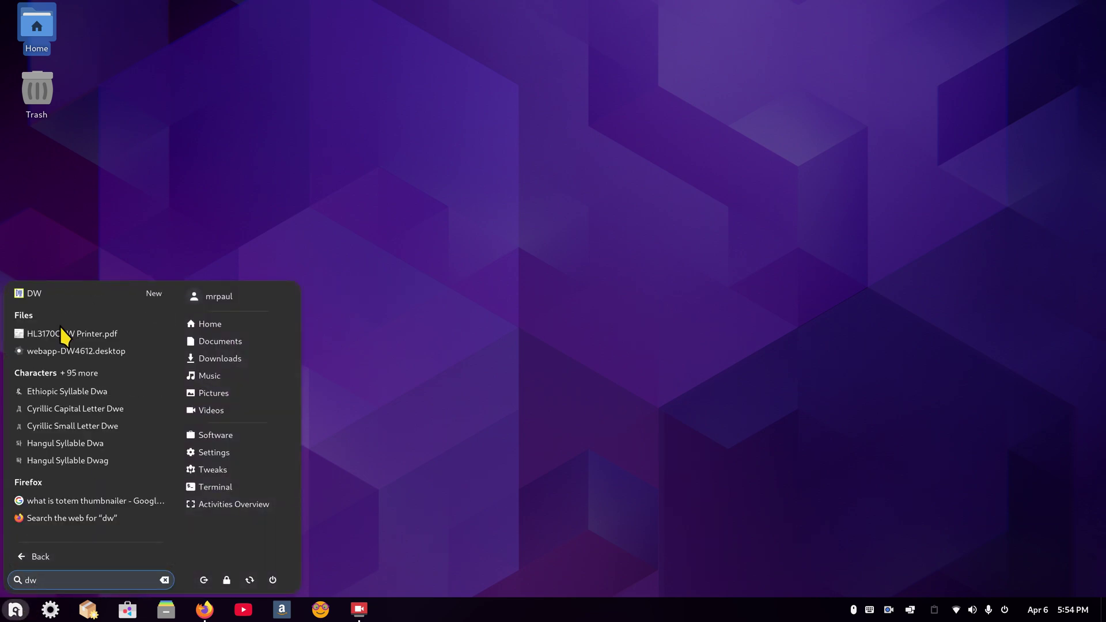
right_click(32, 300)
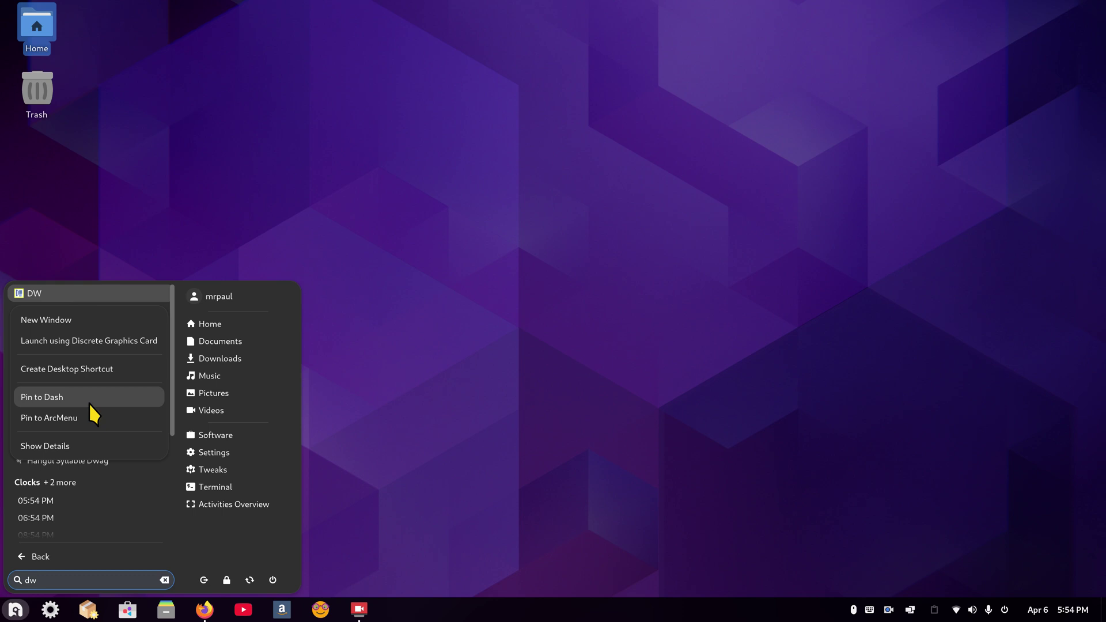
left_click(115, 402)
left_click(521, 383)
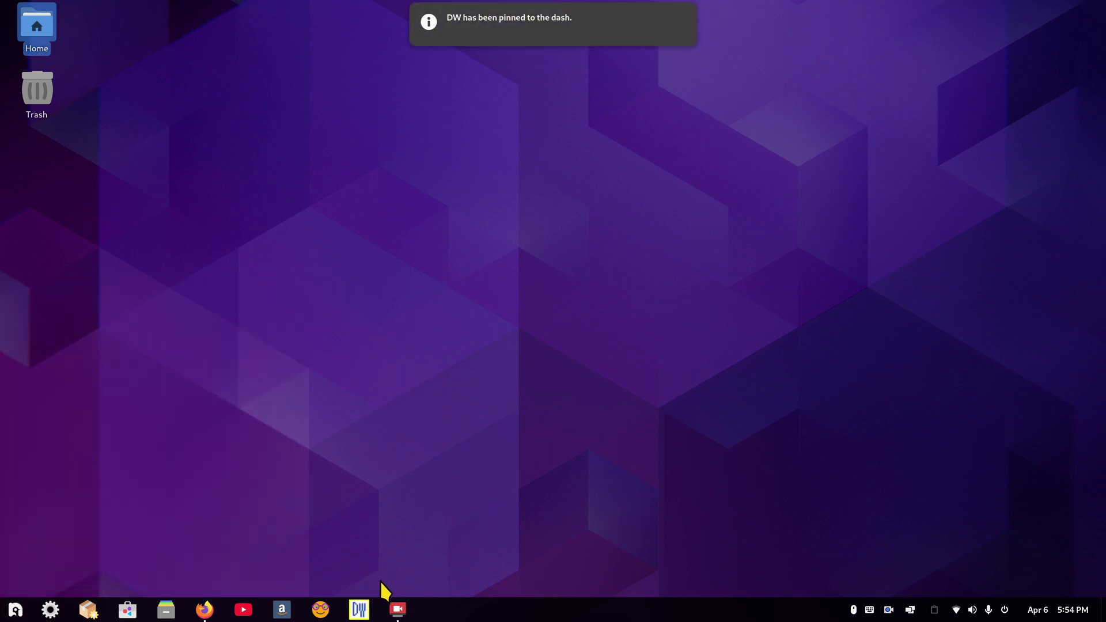
left_click(359, 609)
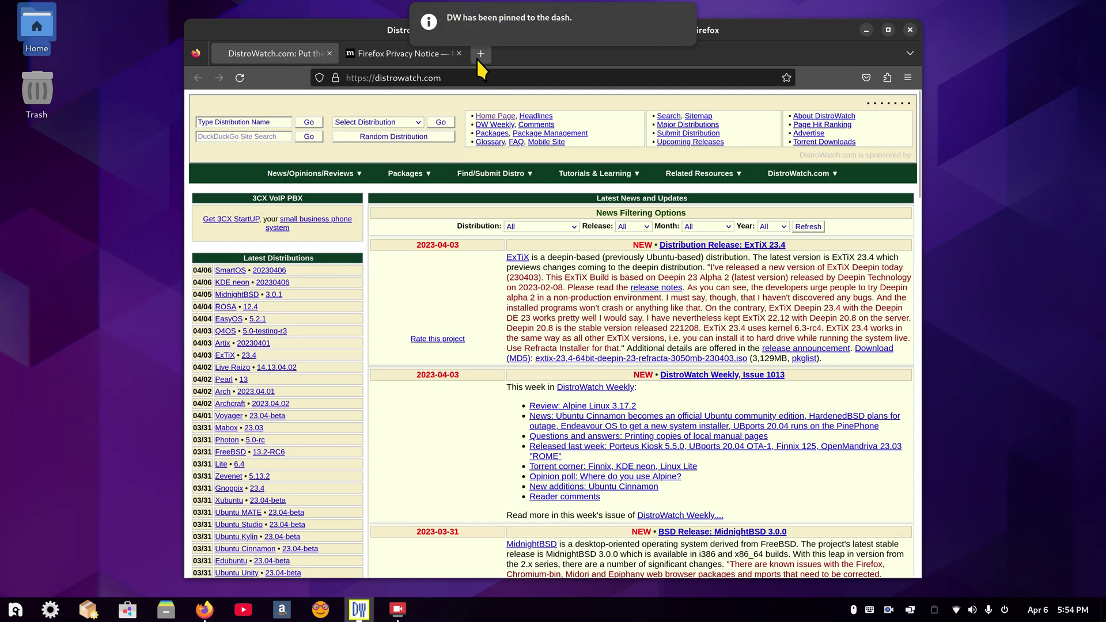
Close the privacy notice tab, dismiss the pin notification, and relaunch DW until only DistroWatch loads
left_click(459, 53)
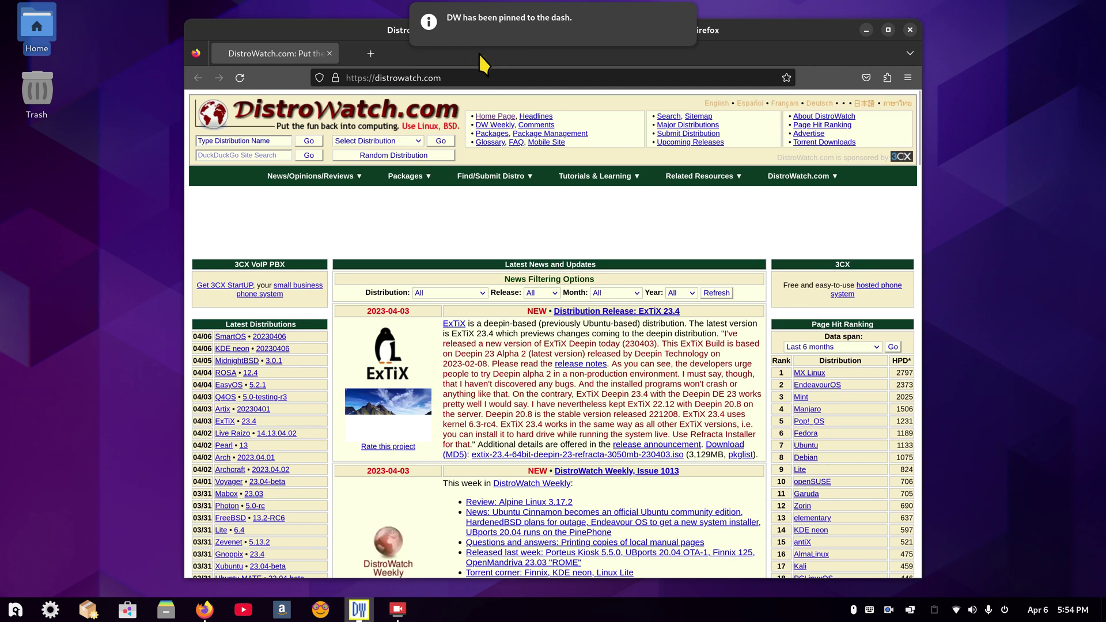
mouse_move(622, 35)
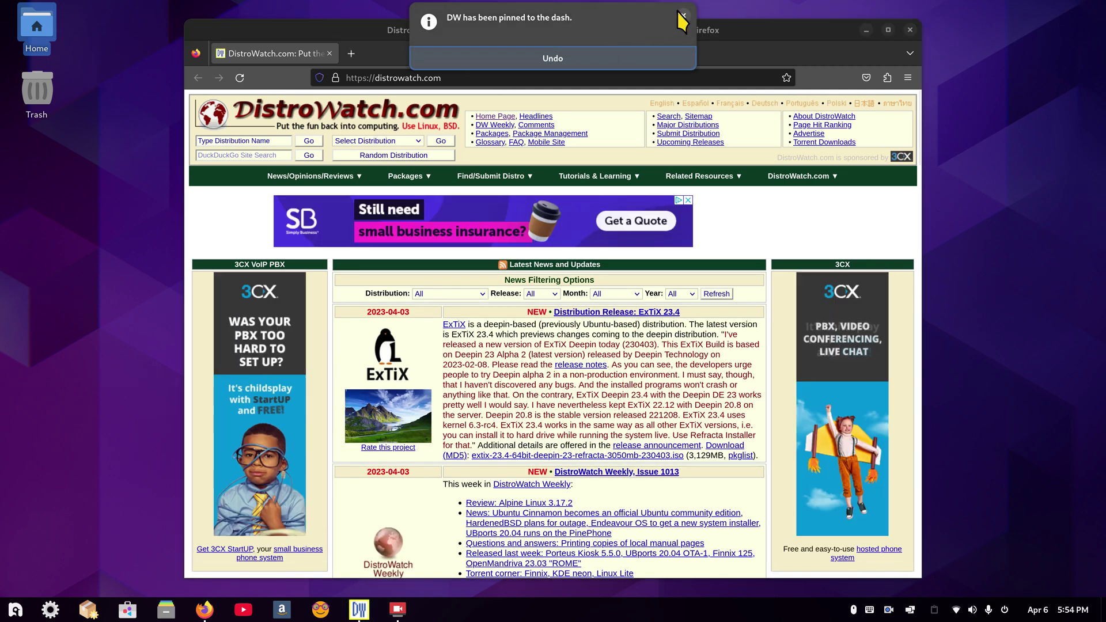
left_click(679, 12)
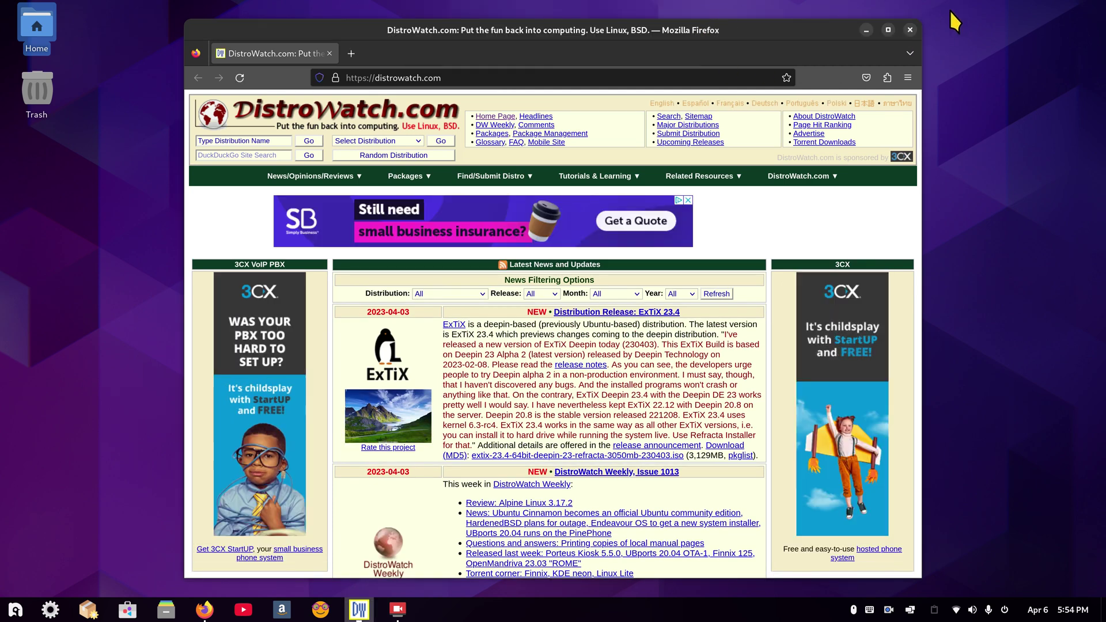
left_click(910, 30)
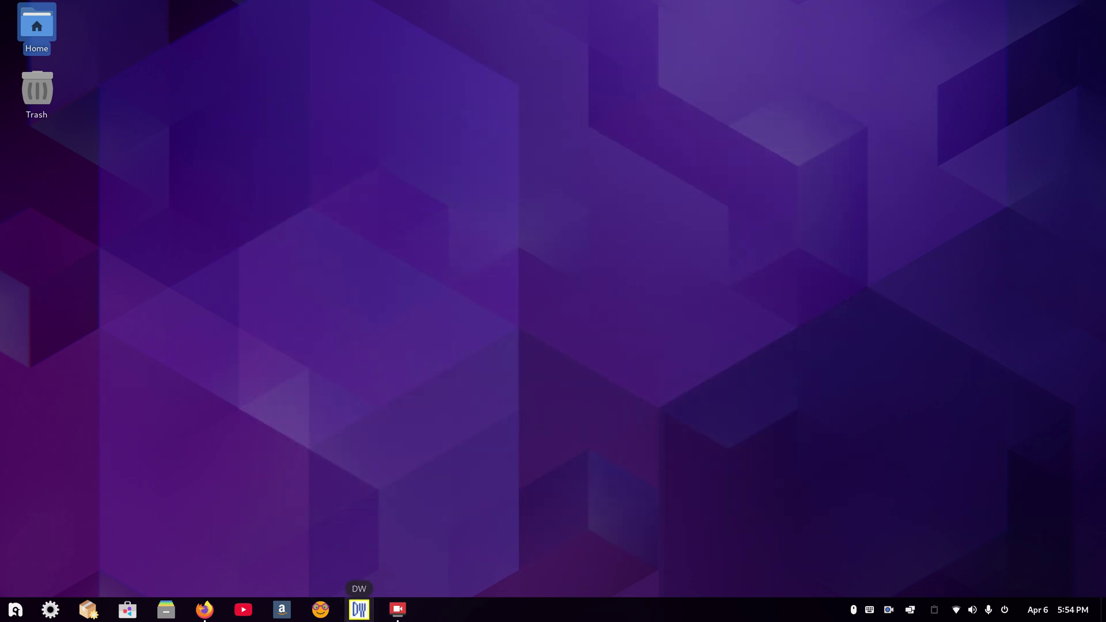
left_click(359, 610)
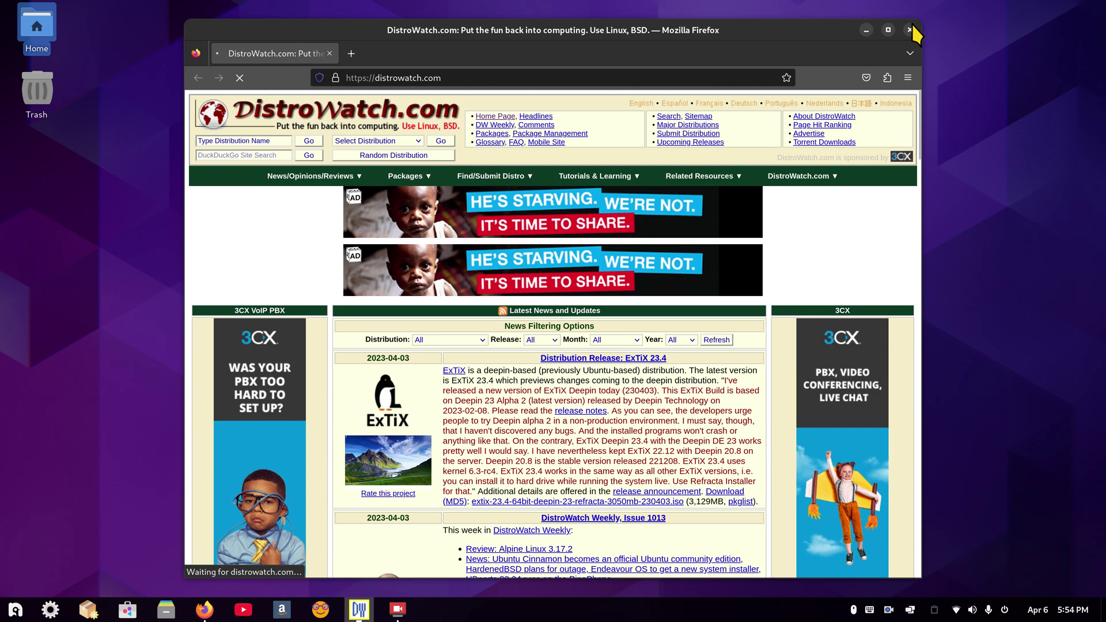
left_click(910, 30)
left_click(358, 609)
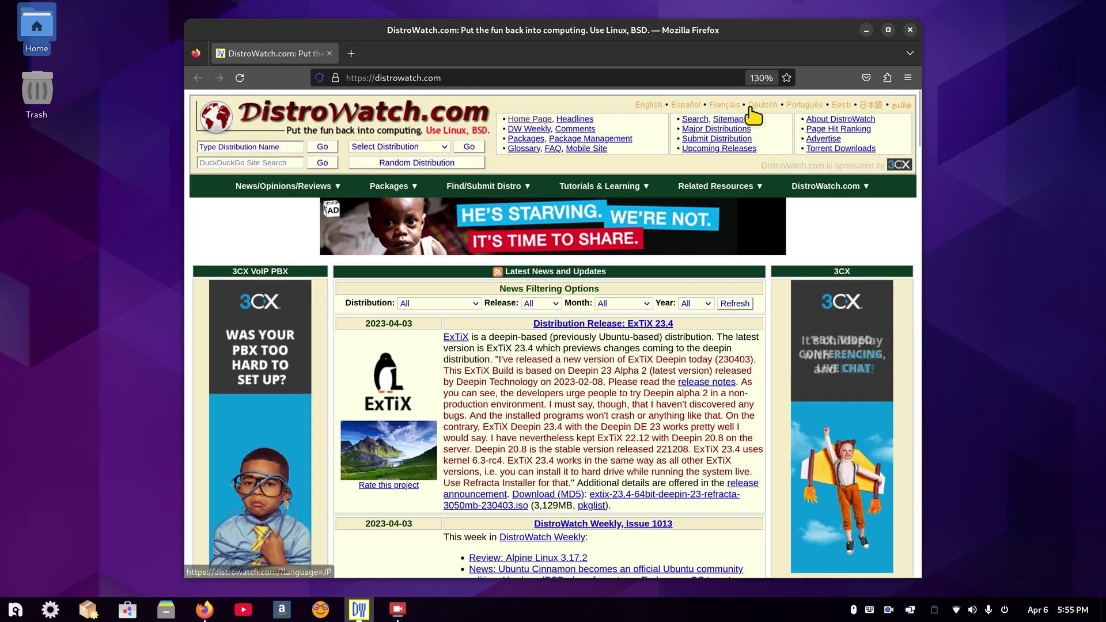
scroll(753, 117, "up", 6)
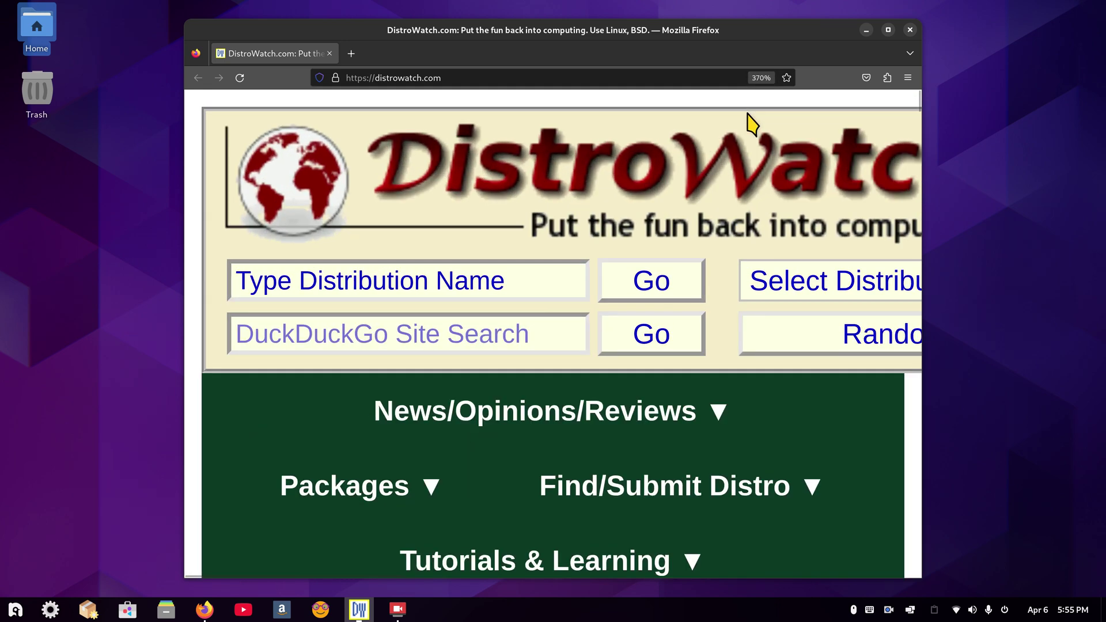
scroll(752, 124, "up", 2)
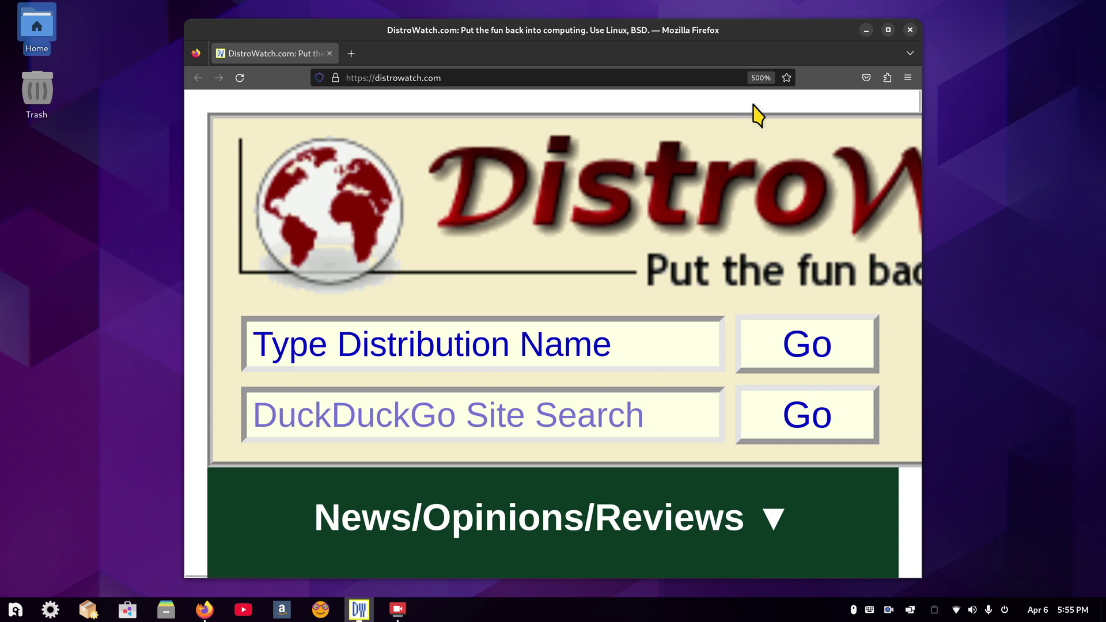
Zoom the DistroWatch page in and back out with Ctrl+scroll
scroll(760, 110, "down", 4)
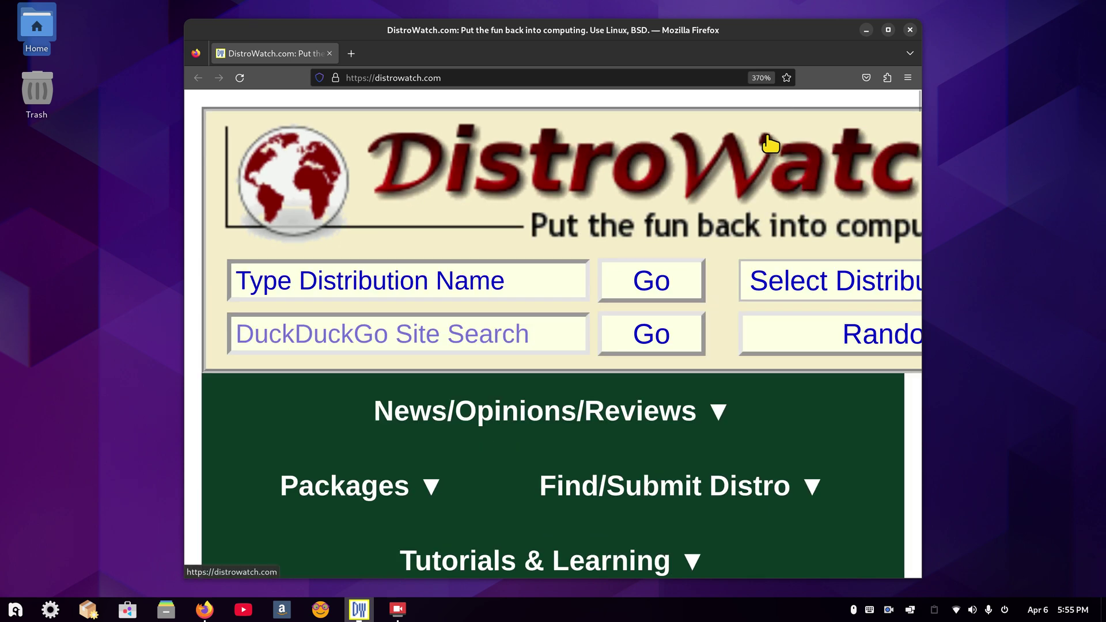
scroll(770, 216, "down", 12)
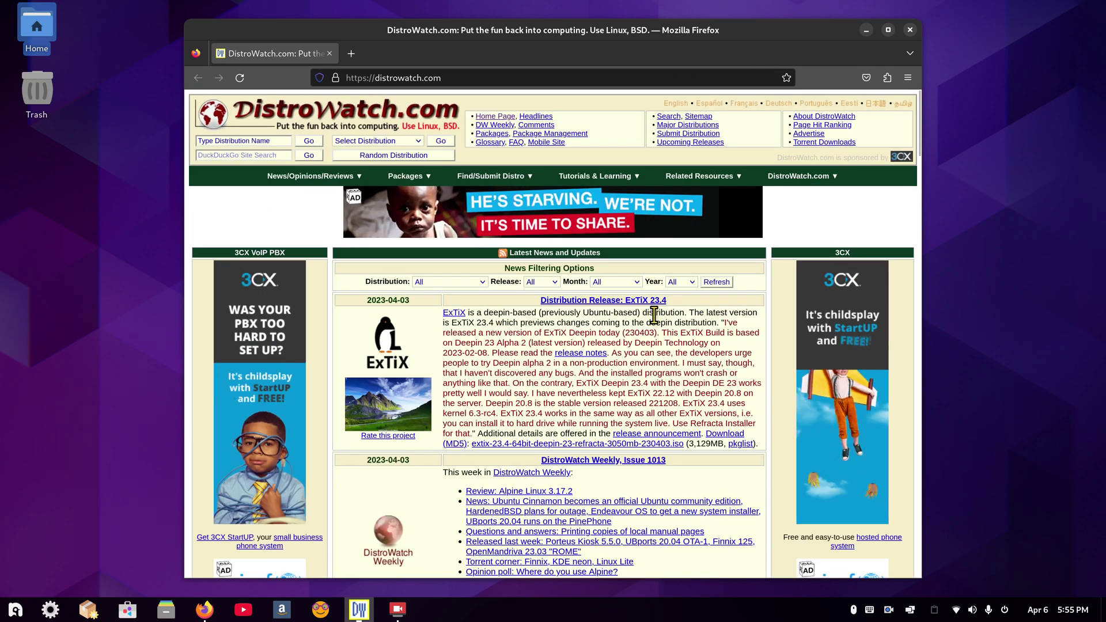
Close the DW window, reopen regular Firefox on Google and type 'flight radar' in the search box
left_click(910, 30)
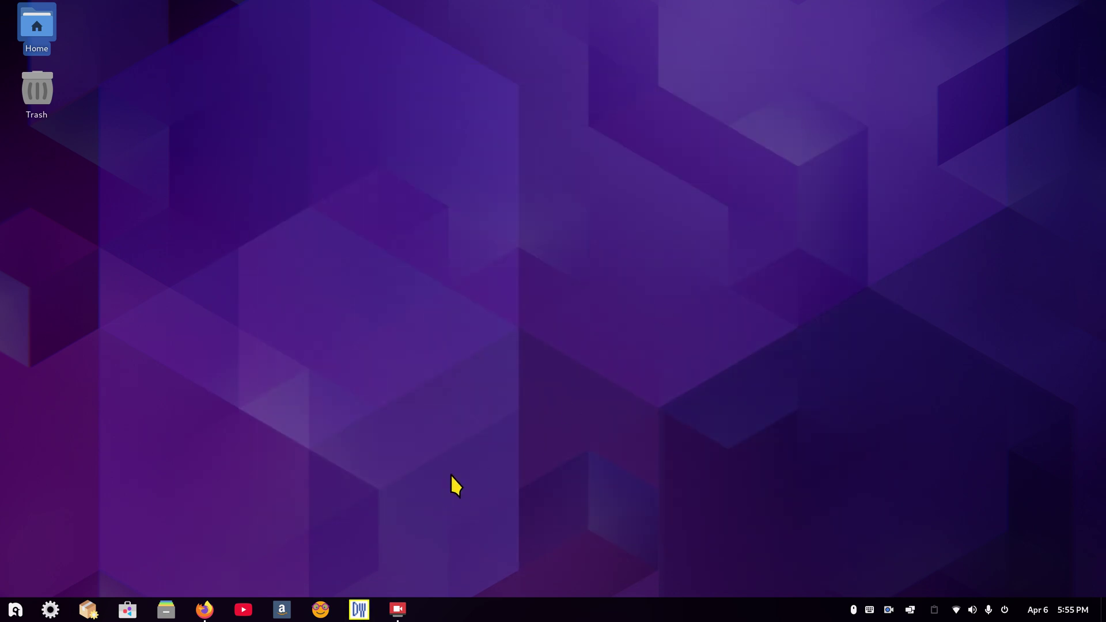
left_click(204, 606)
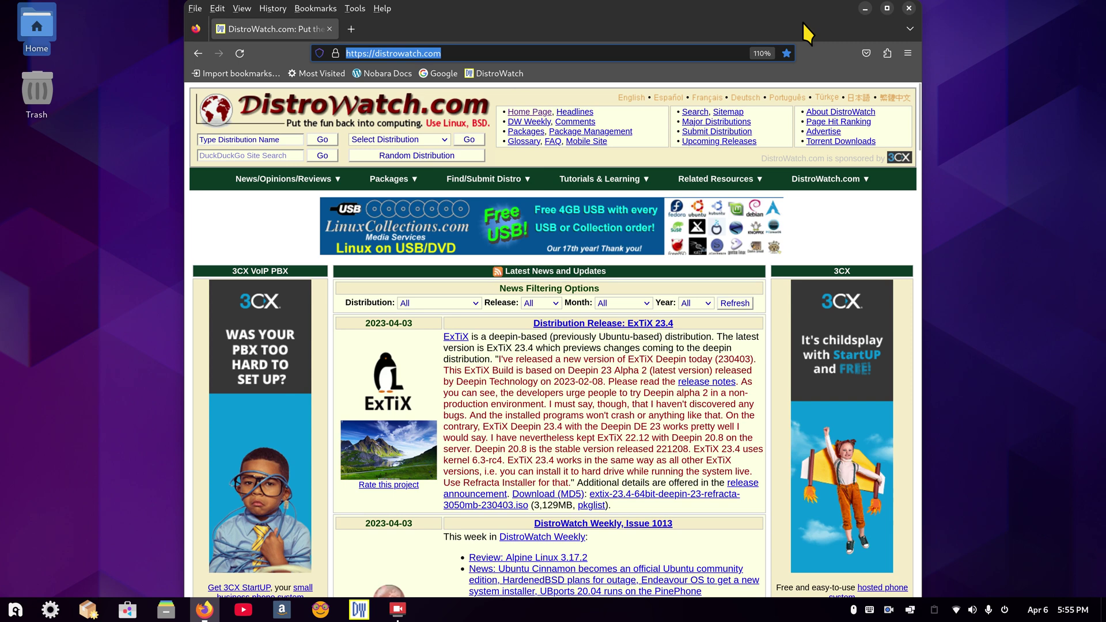
left_click(909, 7)
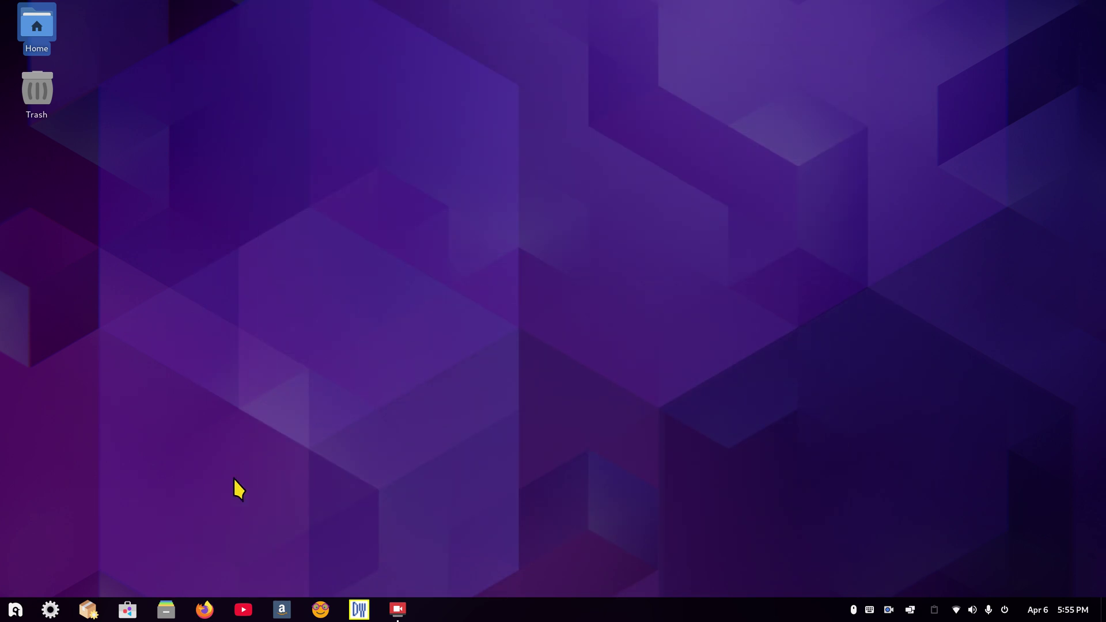
left_click(205, 608)
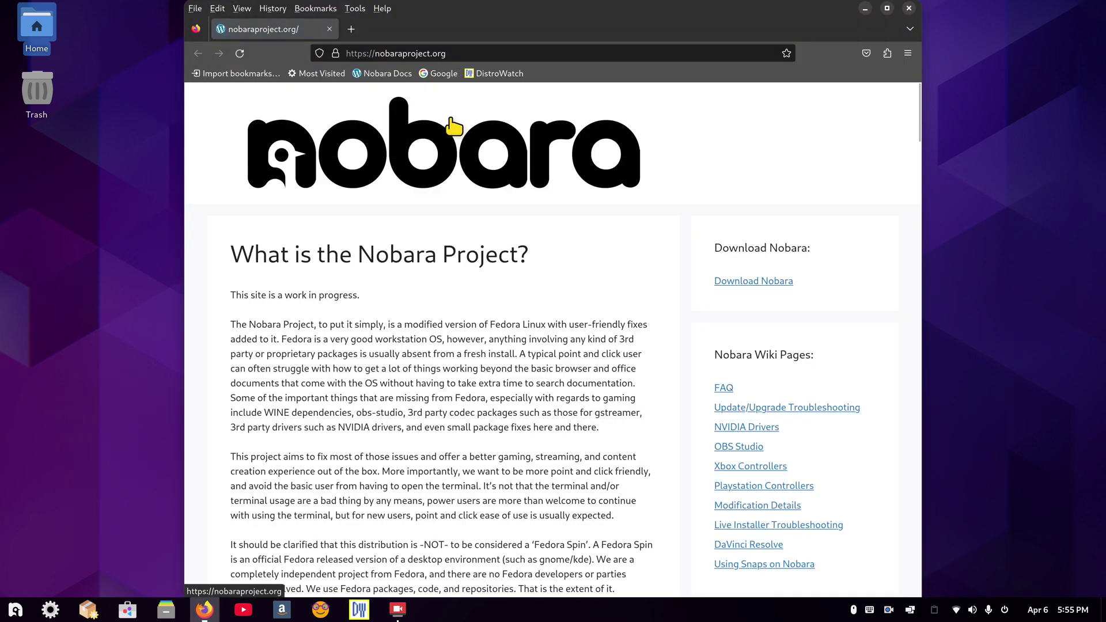
left_click(438, 74)
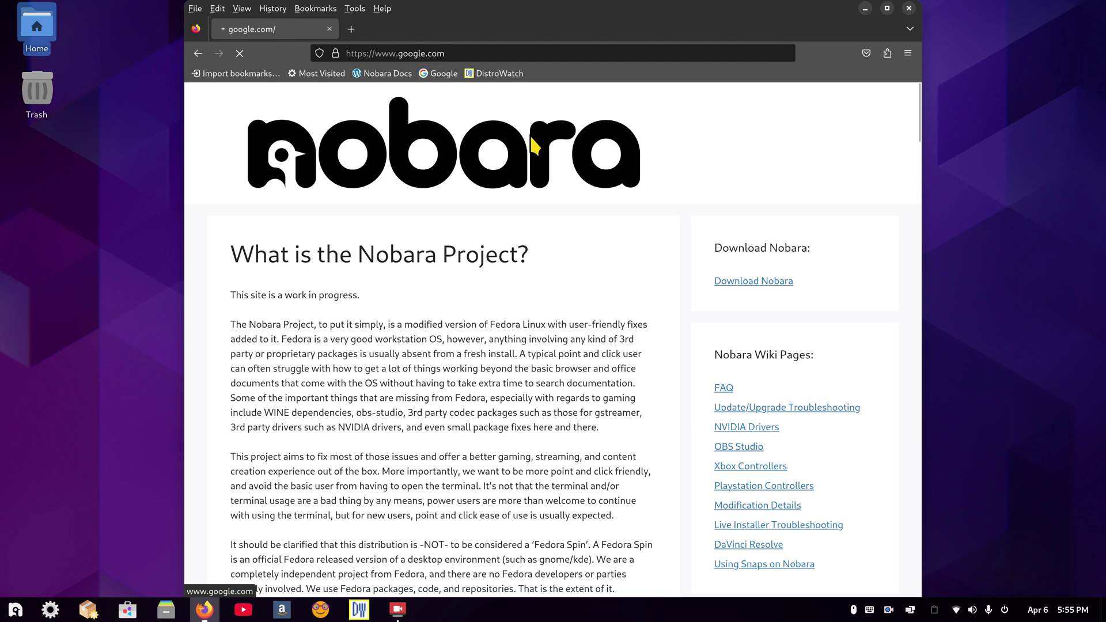
left_click(509, 310)
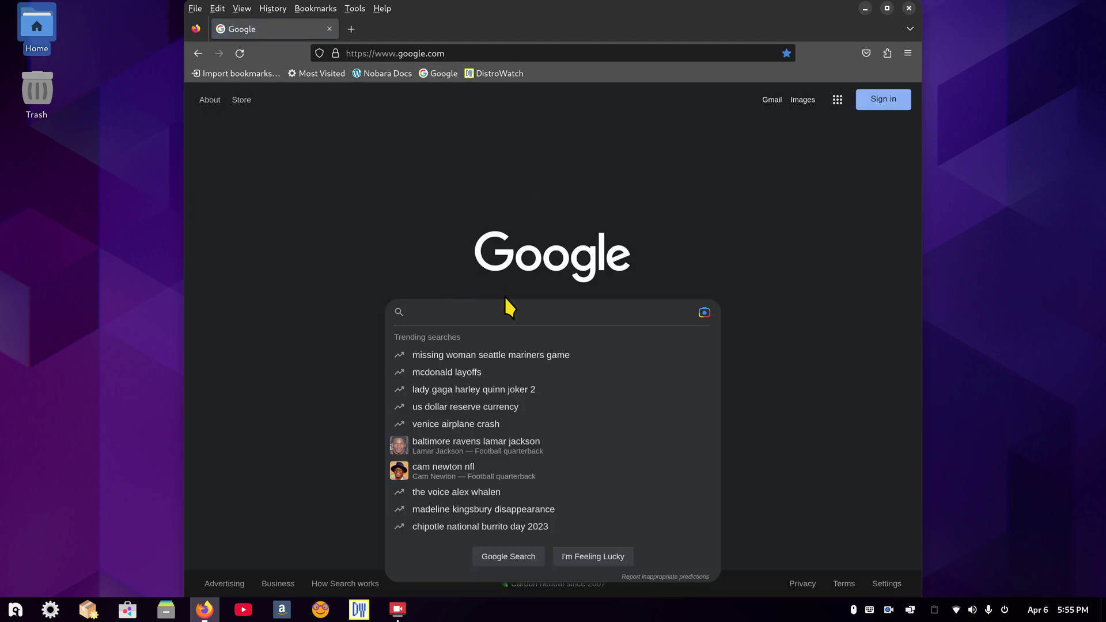
type("fl")
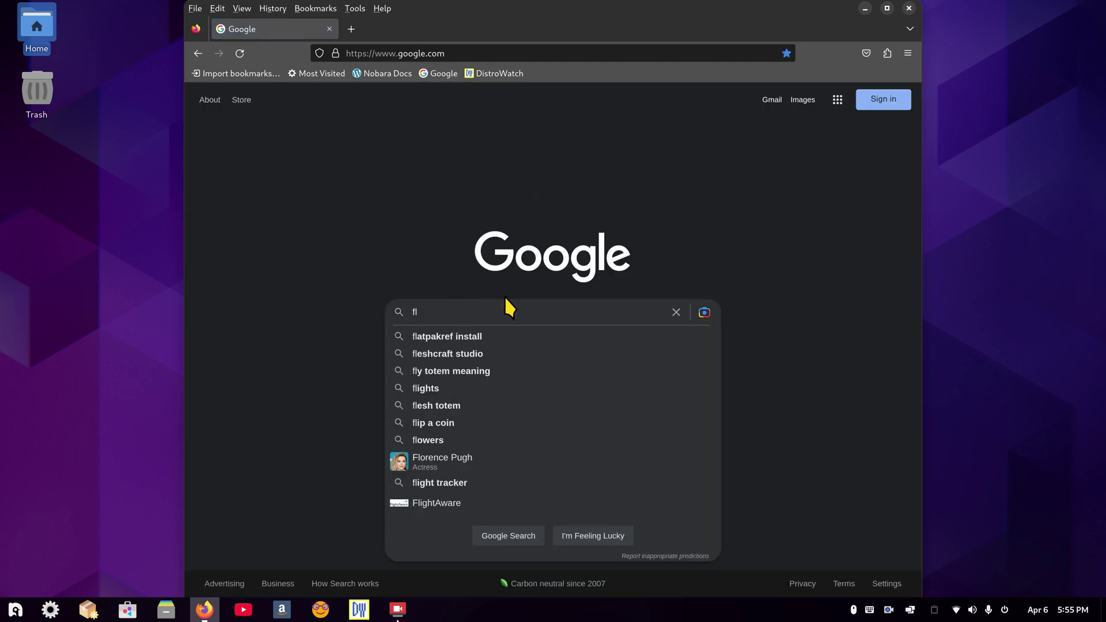
type("i")
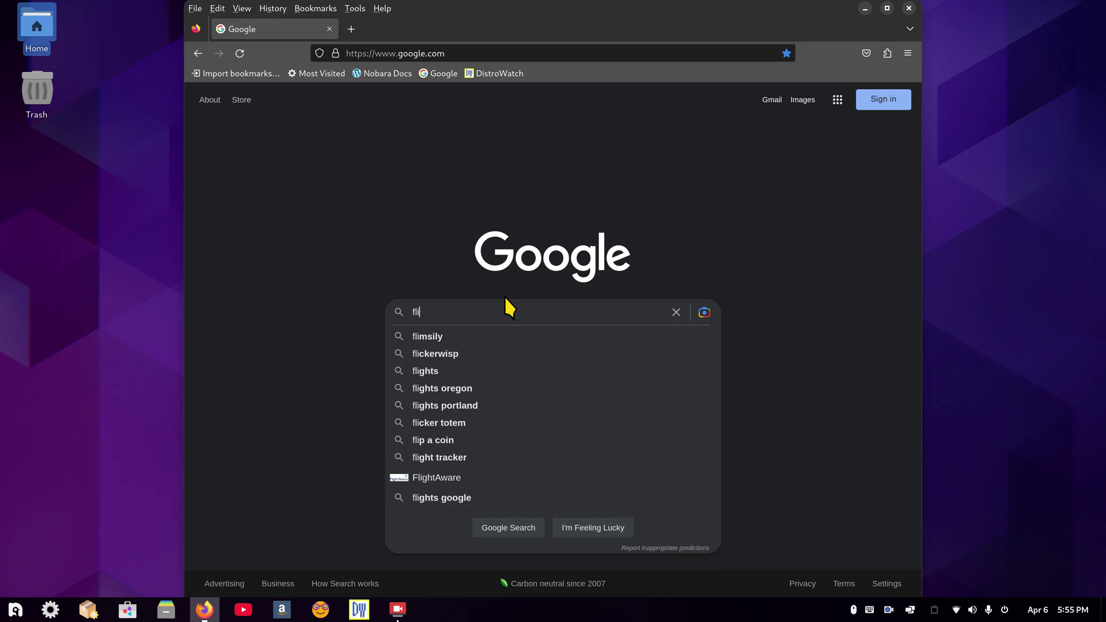
type("ght radar")
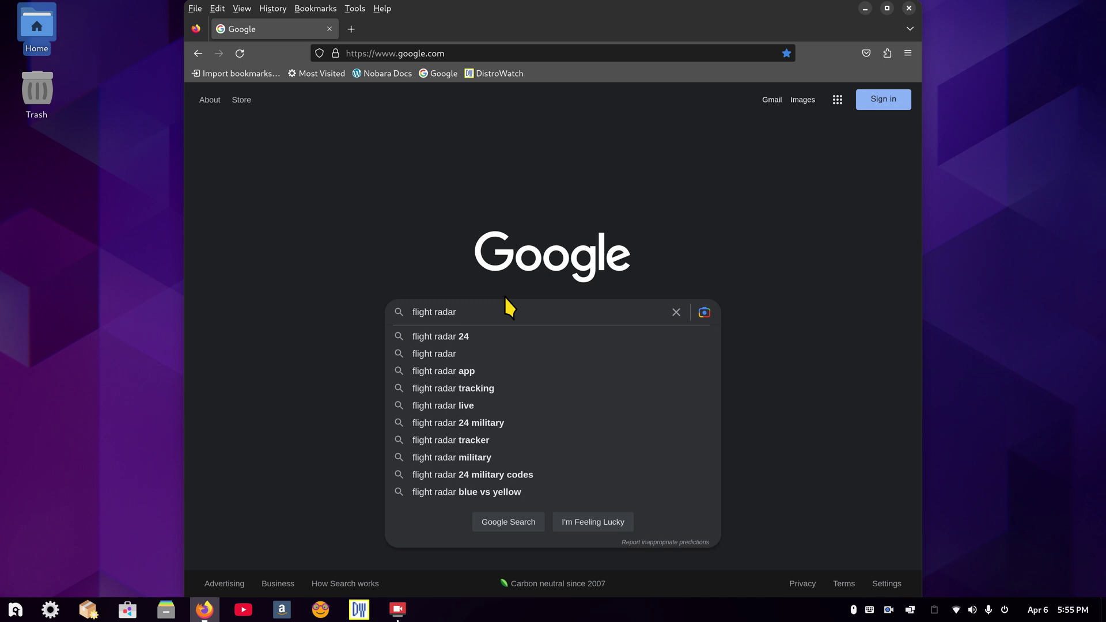
Search 'flight radar 24' and open the flightradar24.com live map, zooming in and out
left_click(475, 338)
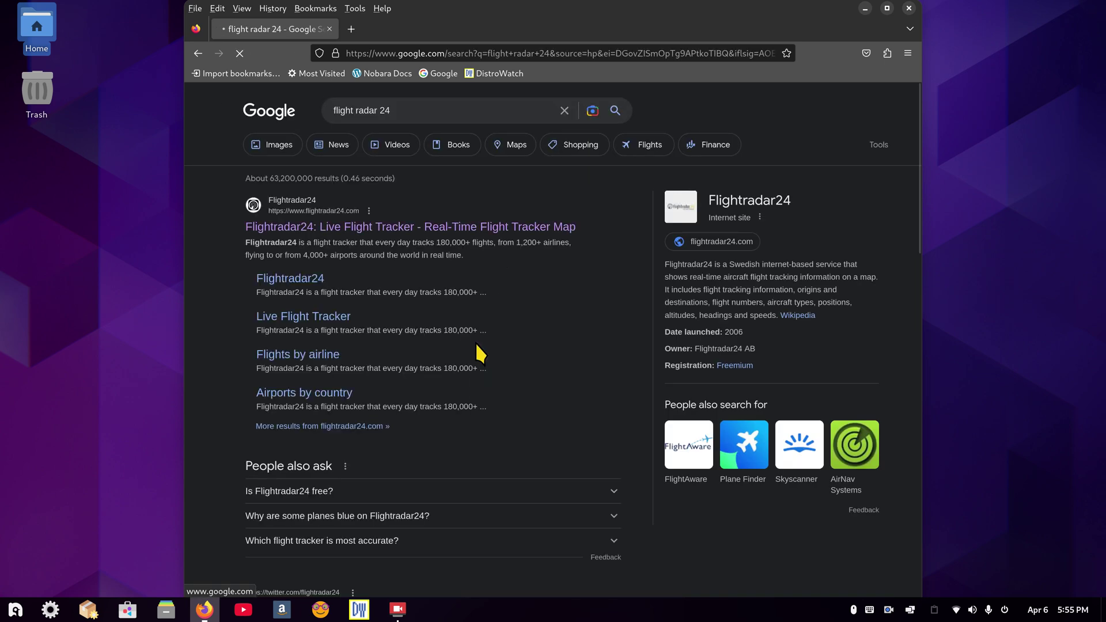
left_click(709, 245)
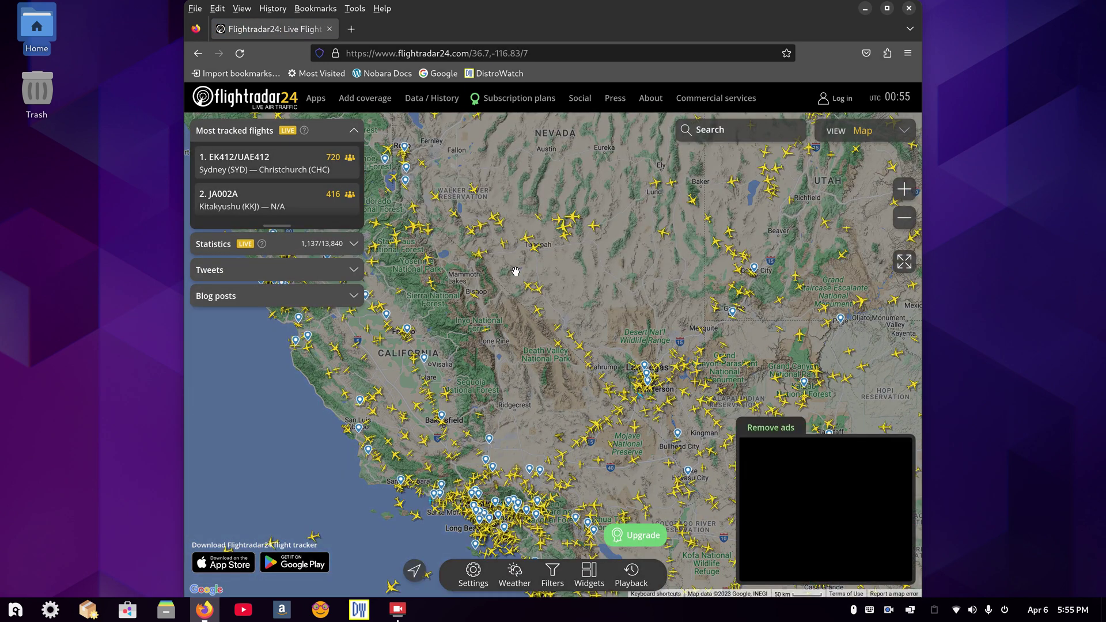
scroll(602, 274, "down", 2)
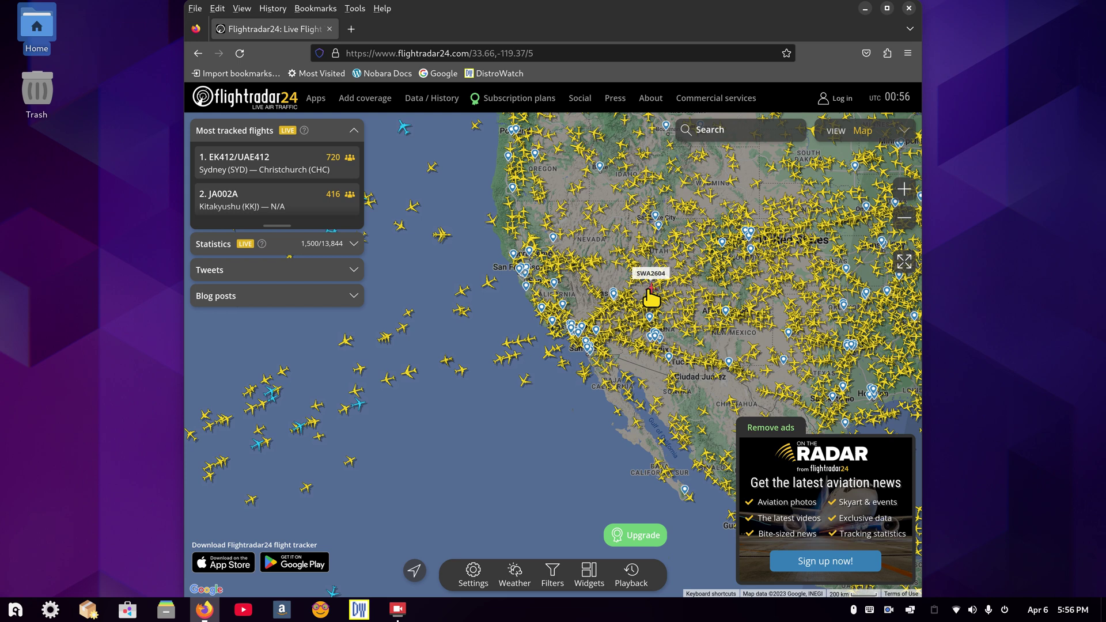
scroll(645, 301, "up", 1)
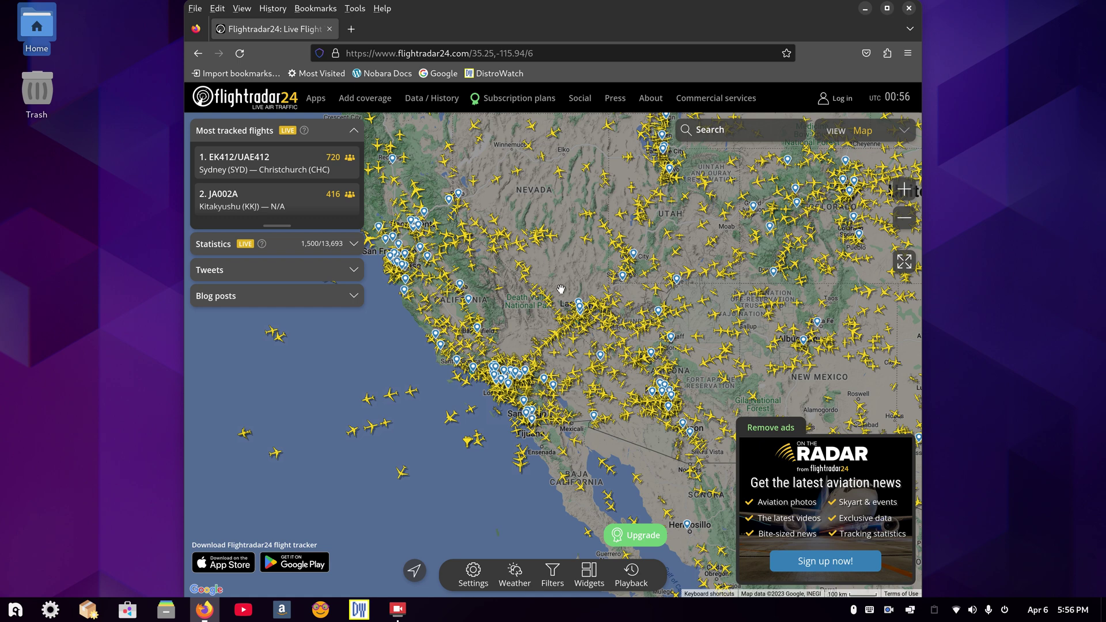
Show the details of American Airlines flight AAL1175 from Dallas to San Francisco
left_click(725, 132)
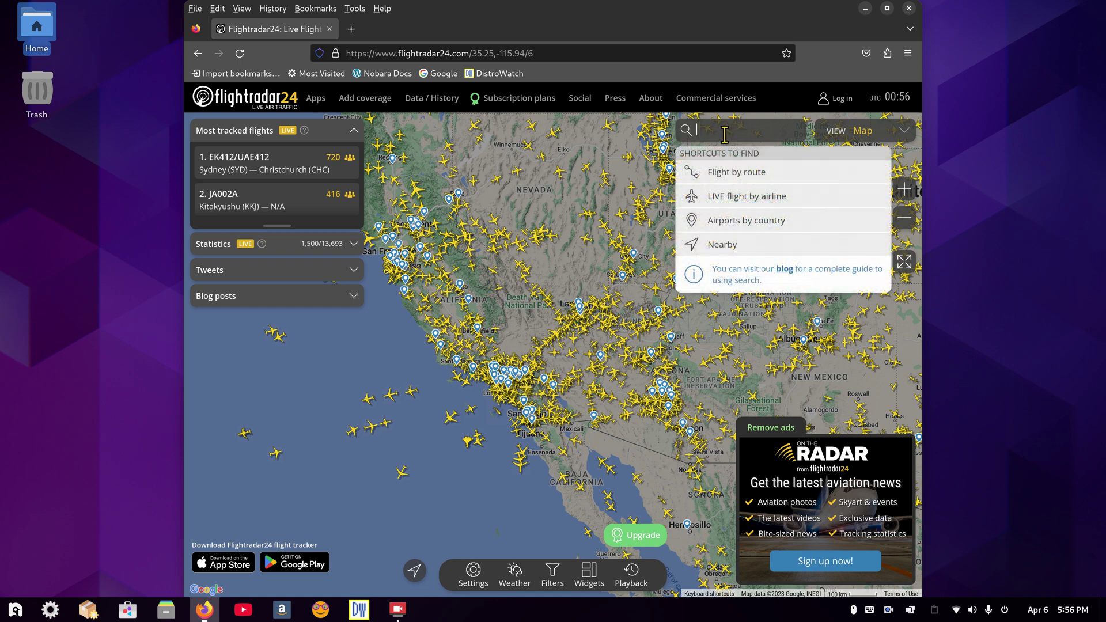
left_click(583, 270)
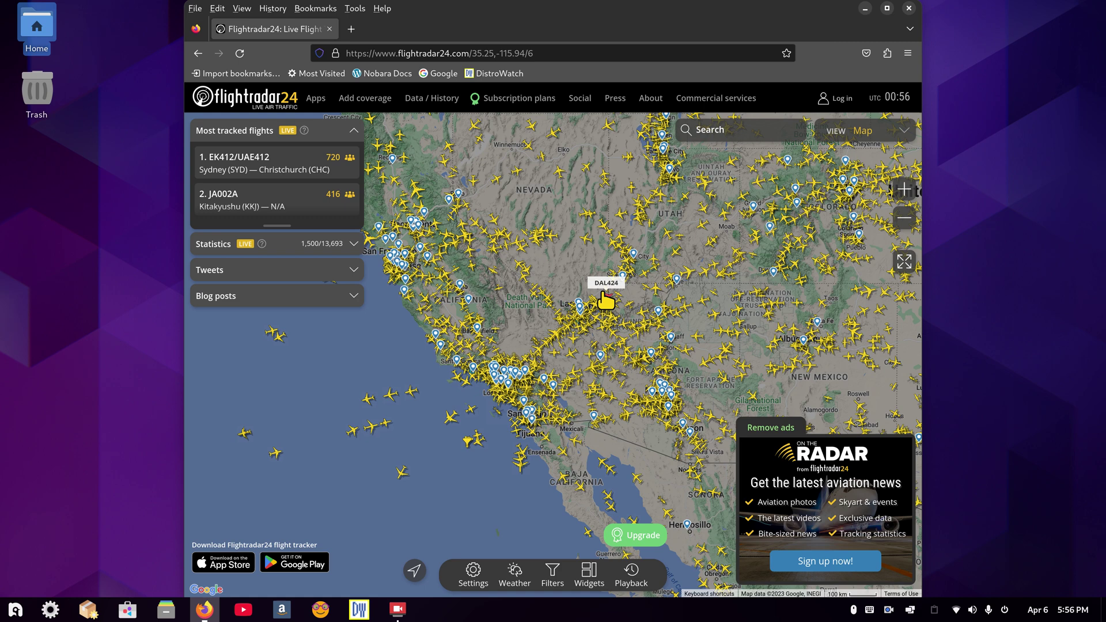
left_click(585, 237)
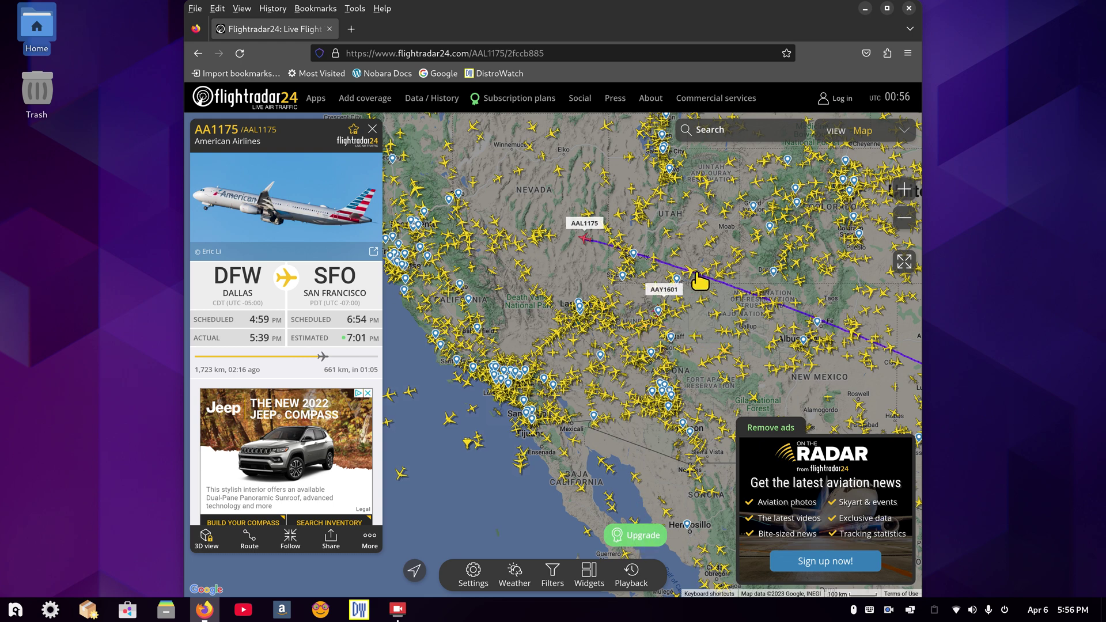
Copy the flightradar24.com address, minimise Firefox and bring up ArcMenu
left_click(466, 53)
left_click_drag(438, 53, 345, 53)
right_click(379, 53)
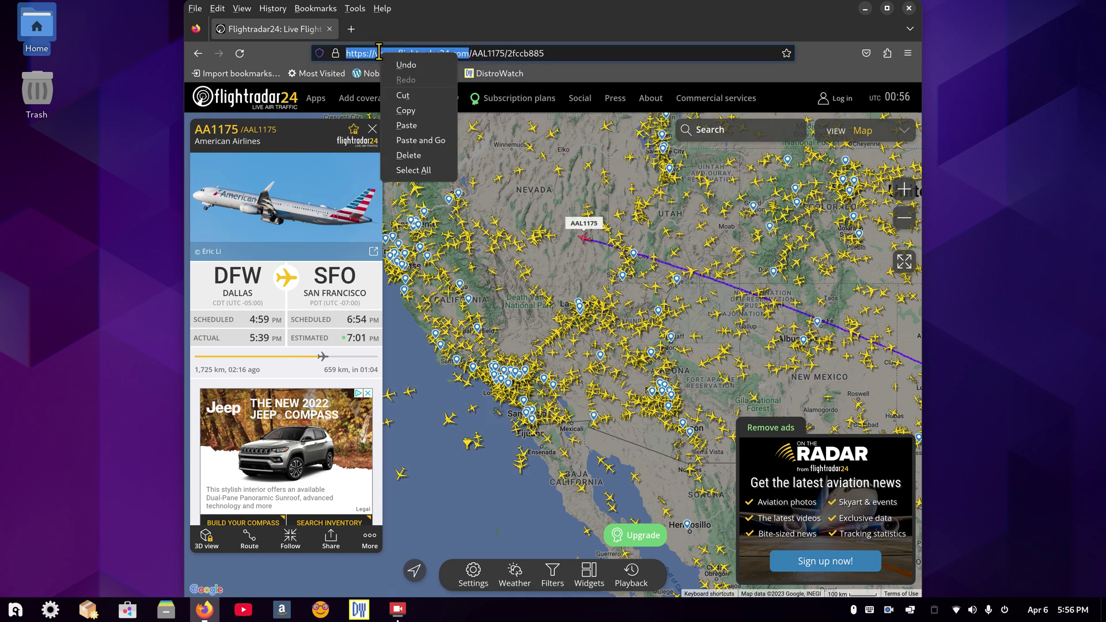
left_click(434, 110)
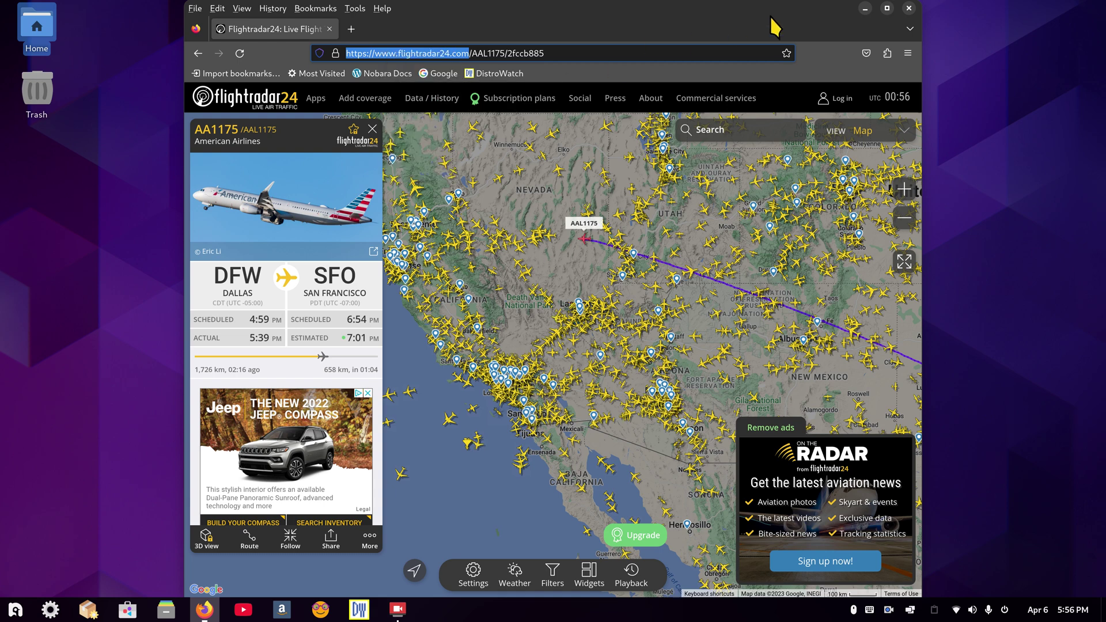
left_click(864, 8)
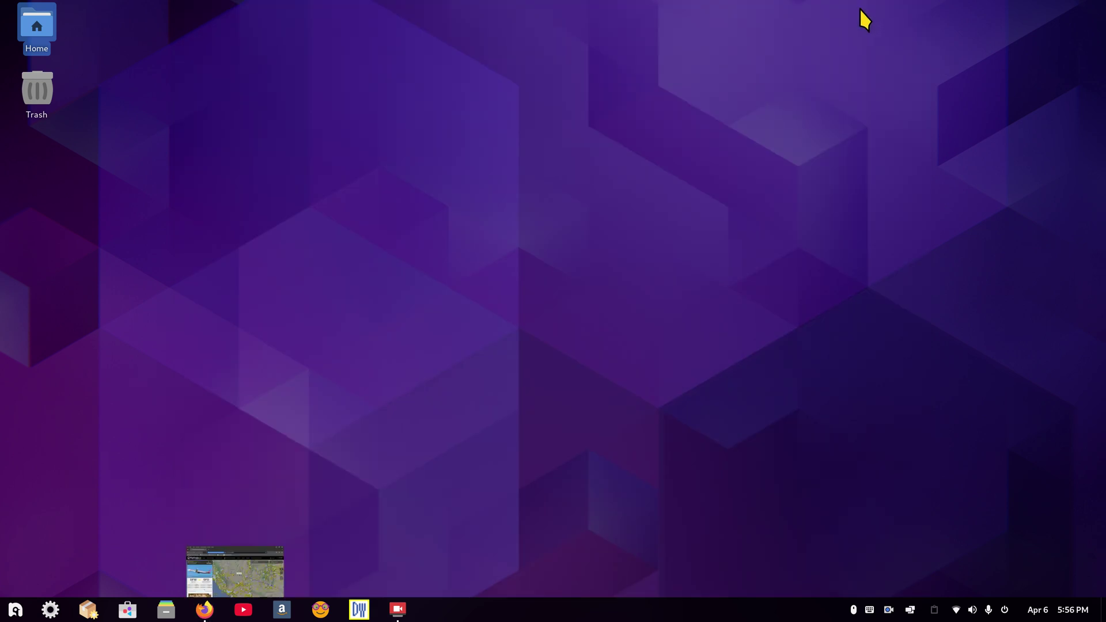
left_click(16, 612)
Find Web Apps by searching 'web' in ArcMenu and launch it
left_click(51, 581)
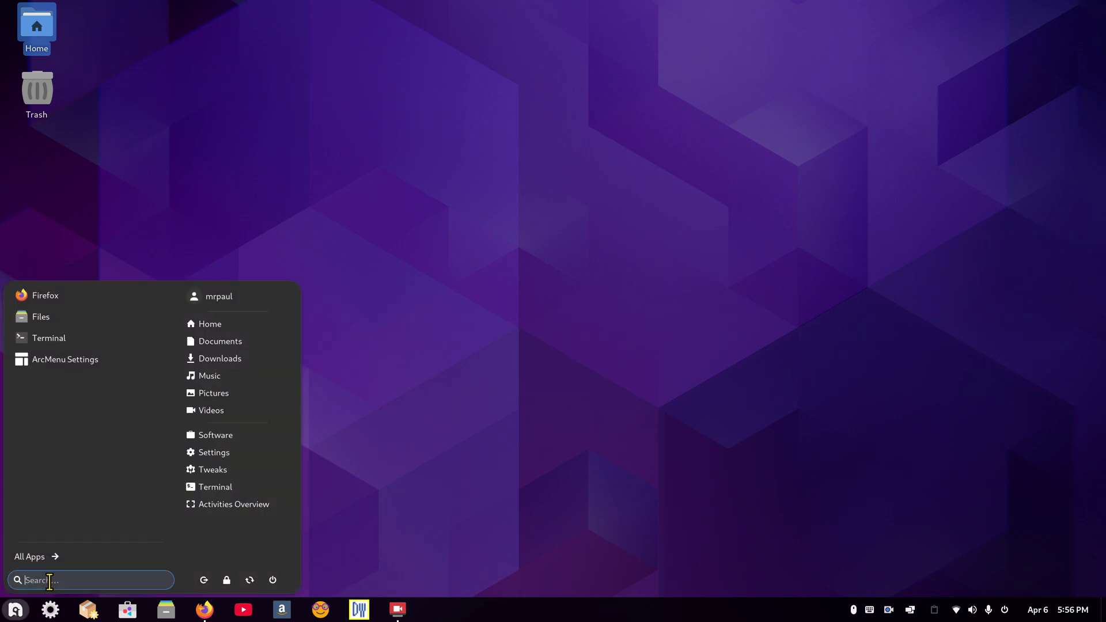
type("web")
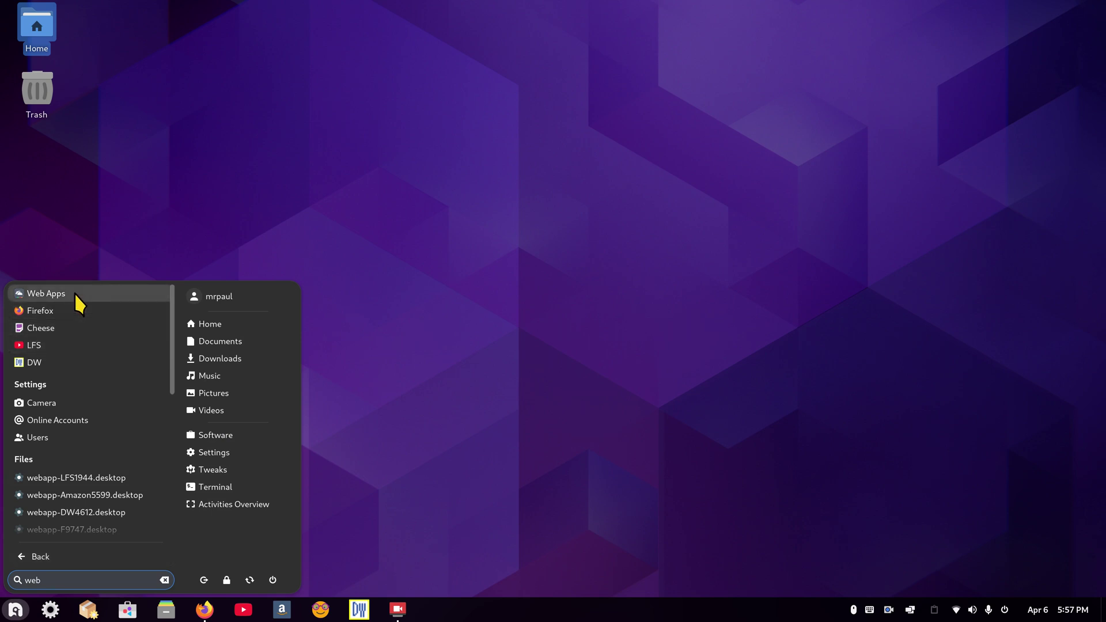
left_click(75, 295)
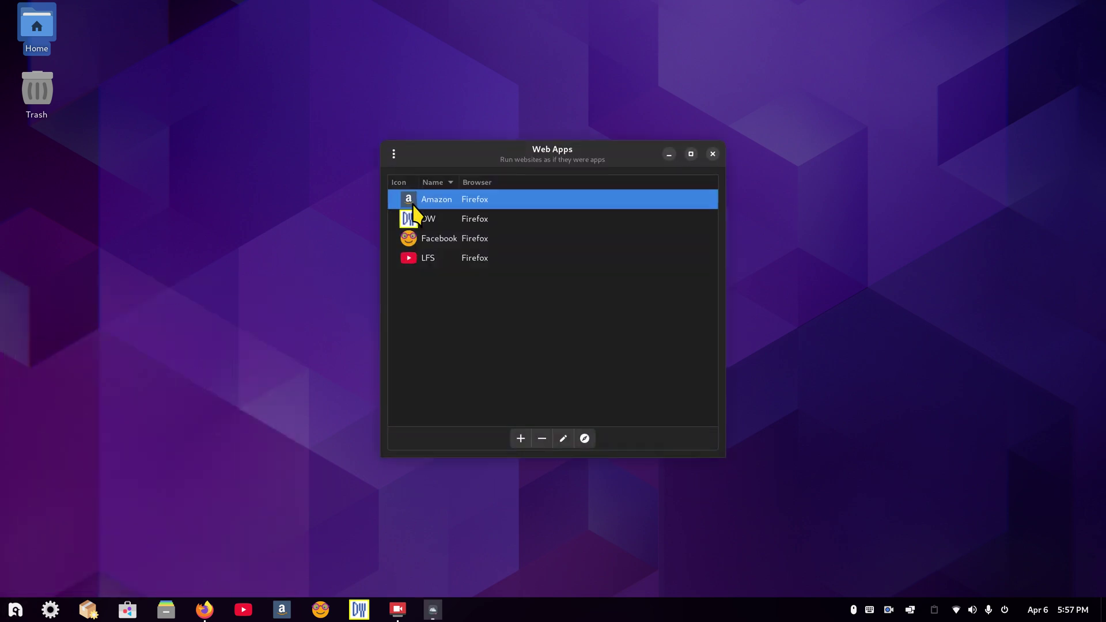
left_click(521, 437)
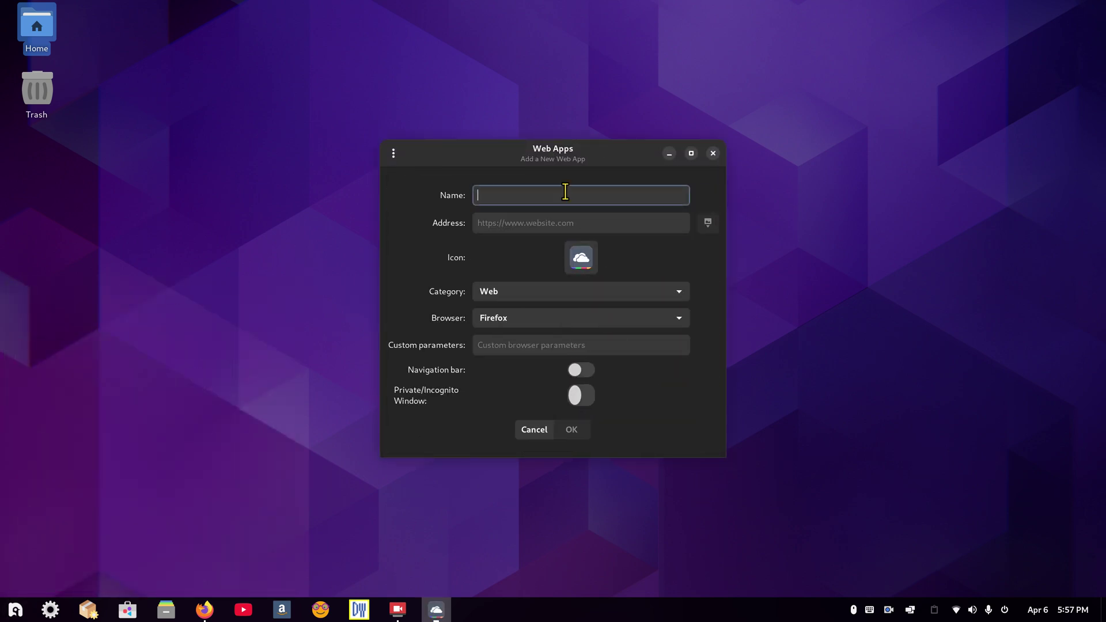
left_click(496, 223)
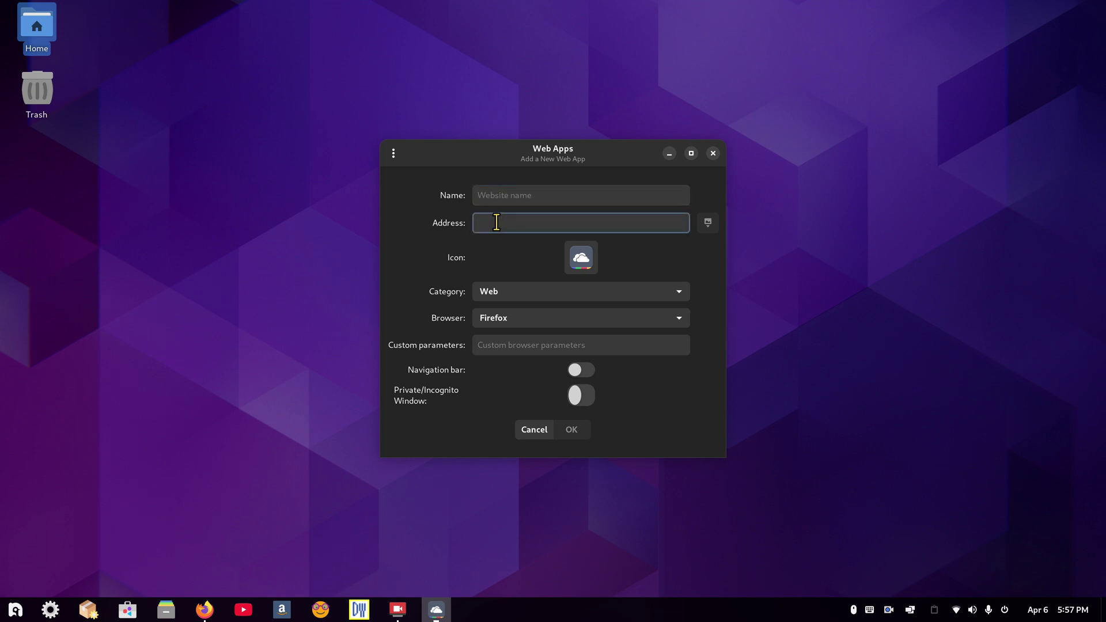
right_click(496, 223)
left_click(543, 267)
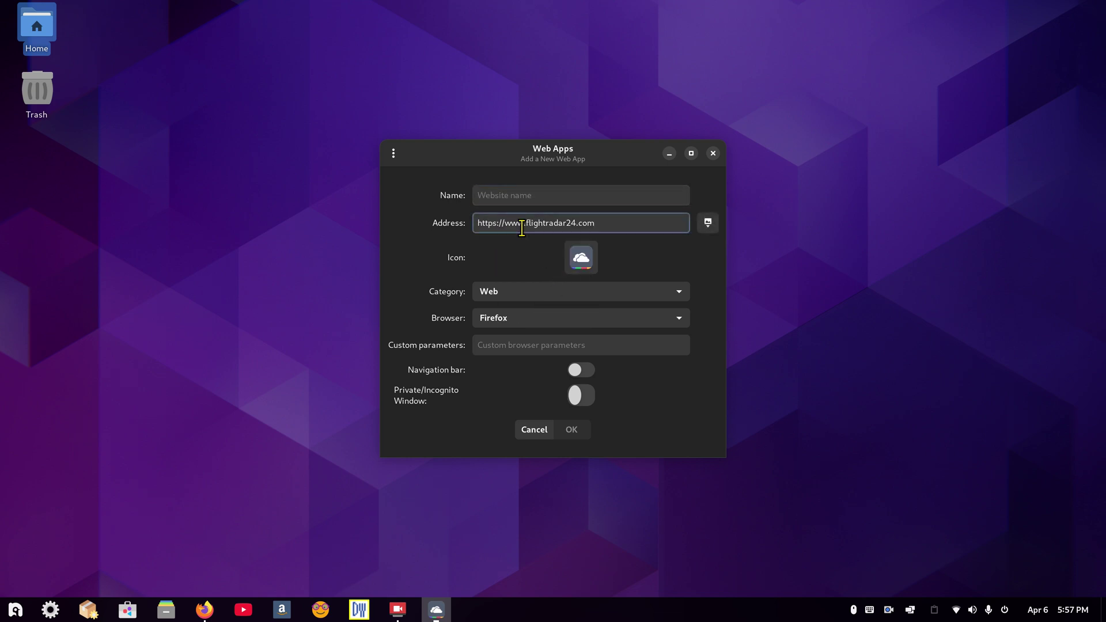
left_click(506, 195)
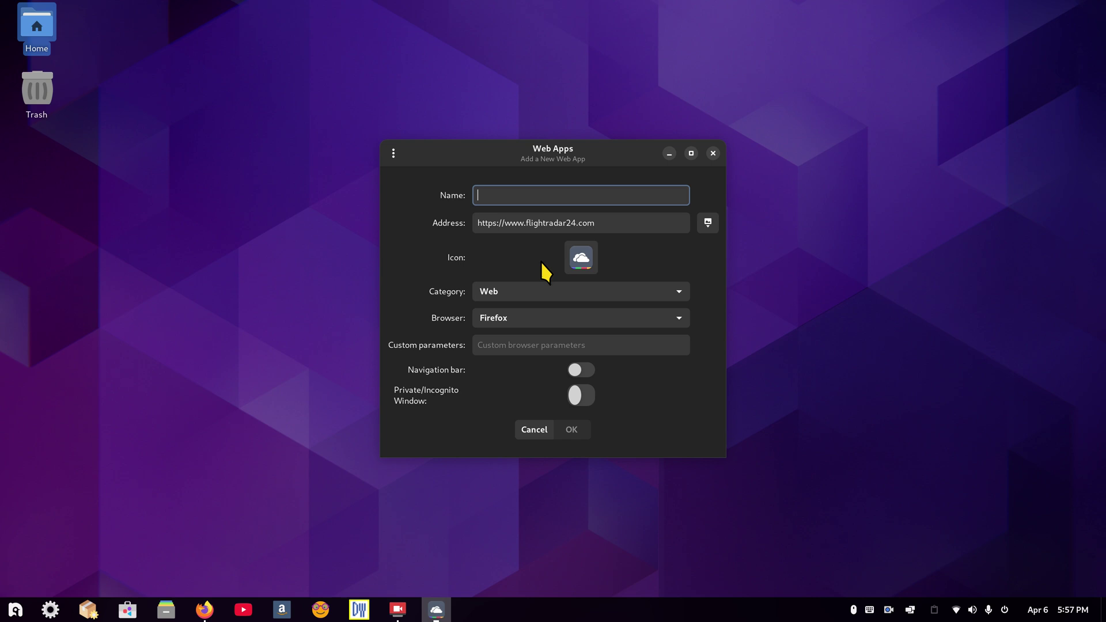
type("FR24")
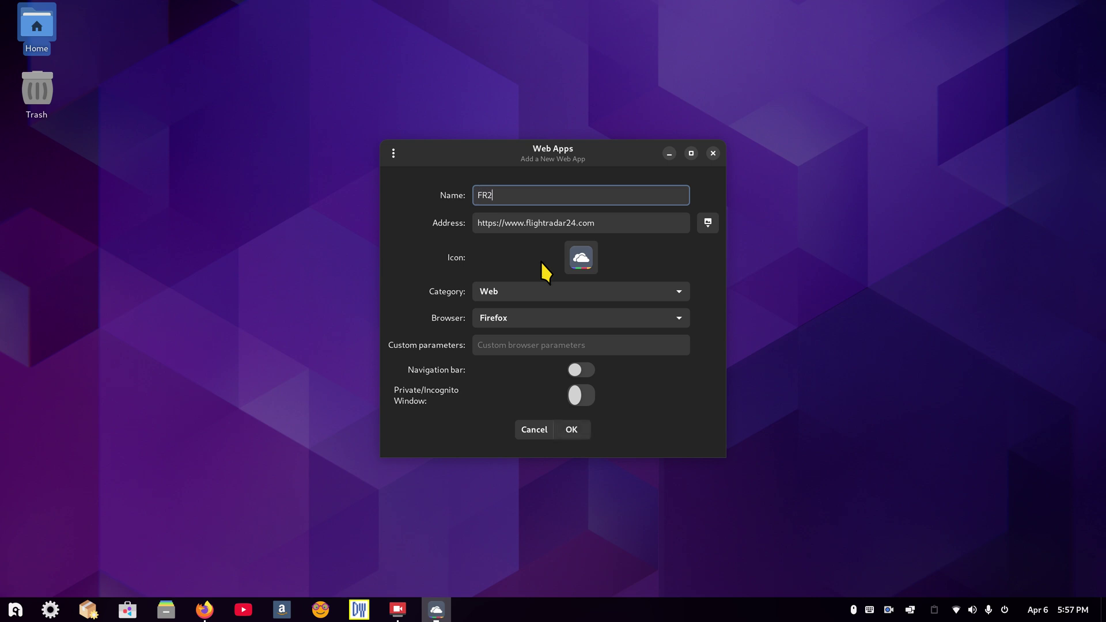
left_click(708, 223)
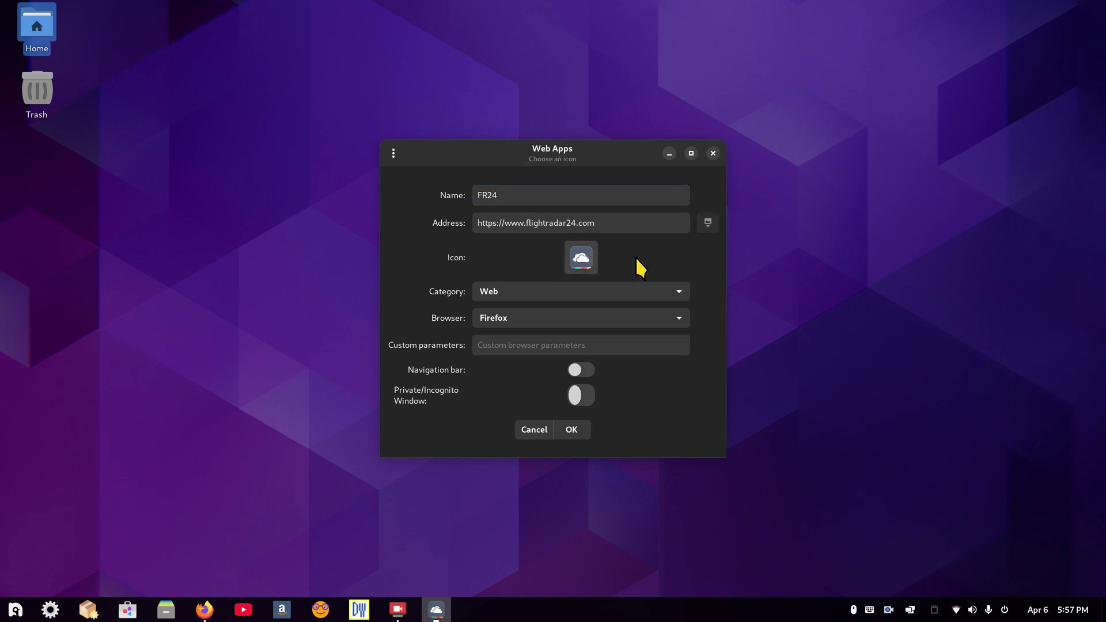
left_click(536, 267)
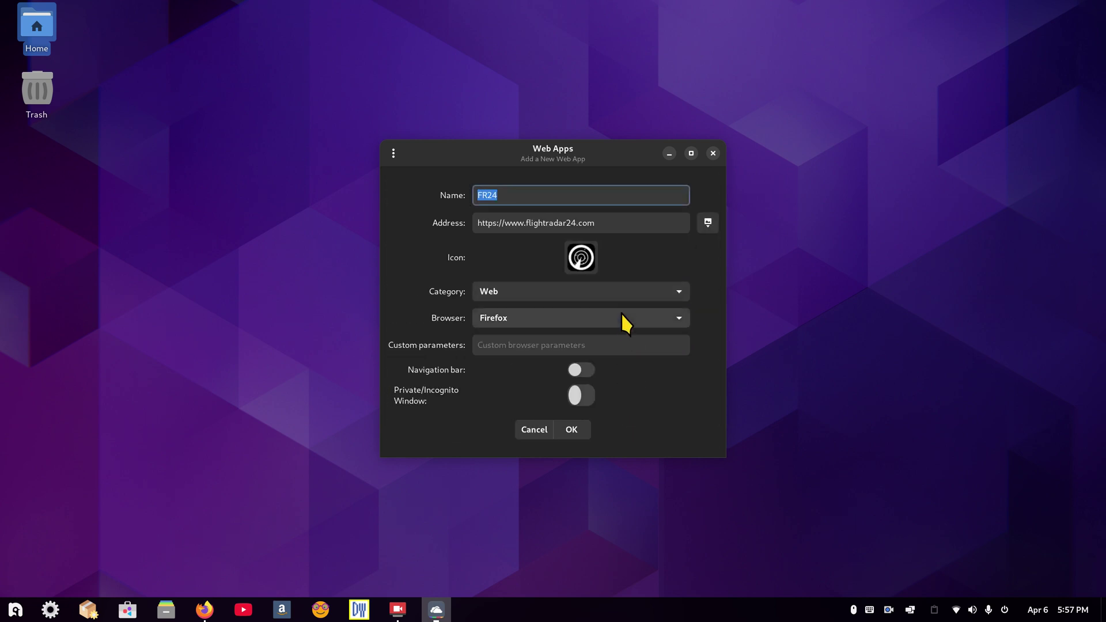
left_click(573, 431)
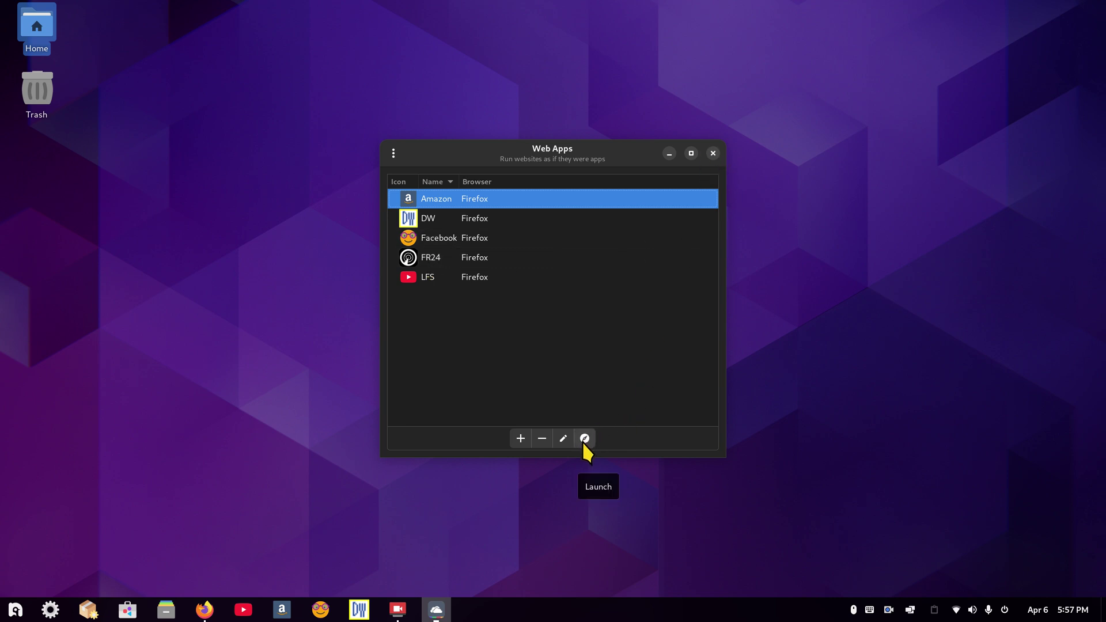
Try the FR24 web app once, dismissing its privacy tab and cookie notice, then close it
double_click(436, 257)
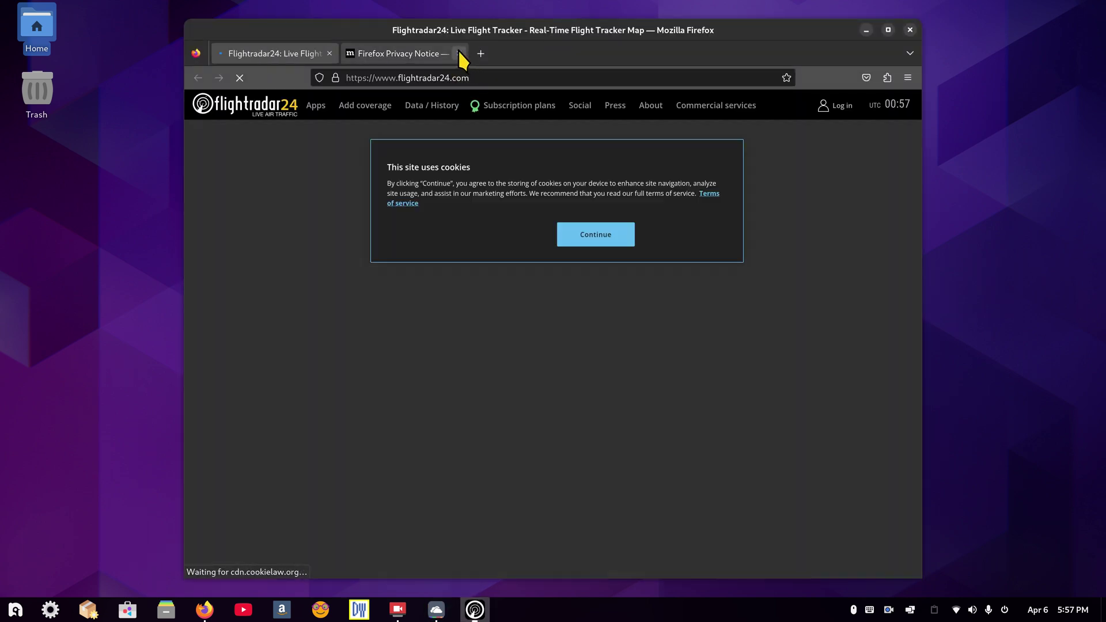
left_click(459, 53)
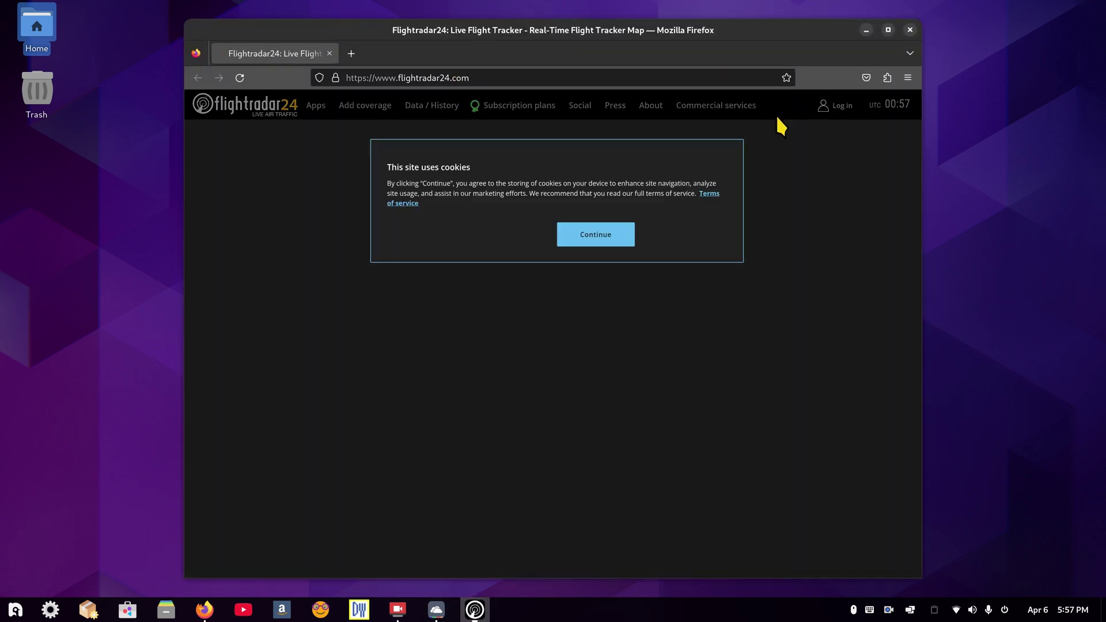
left_click(588, 236)
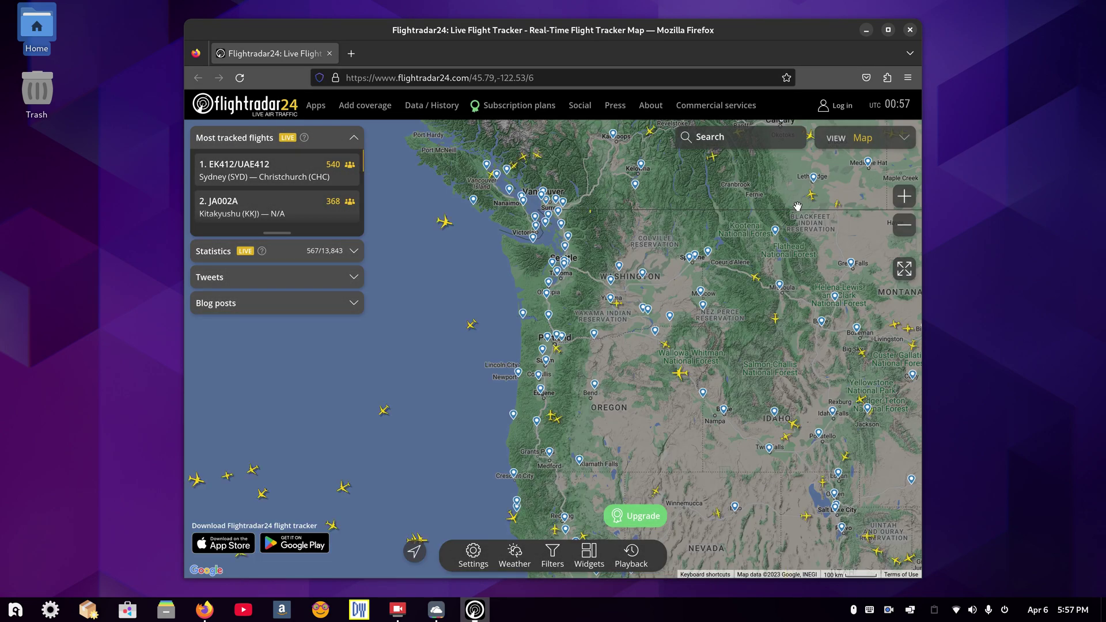
left_click(910, 30)
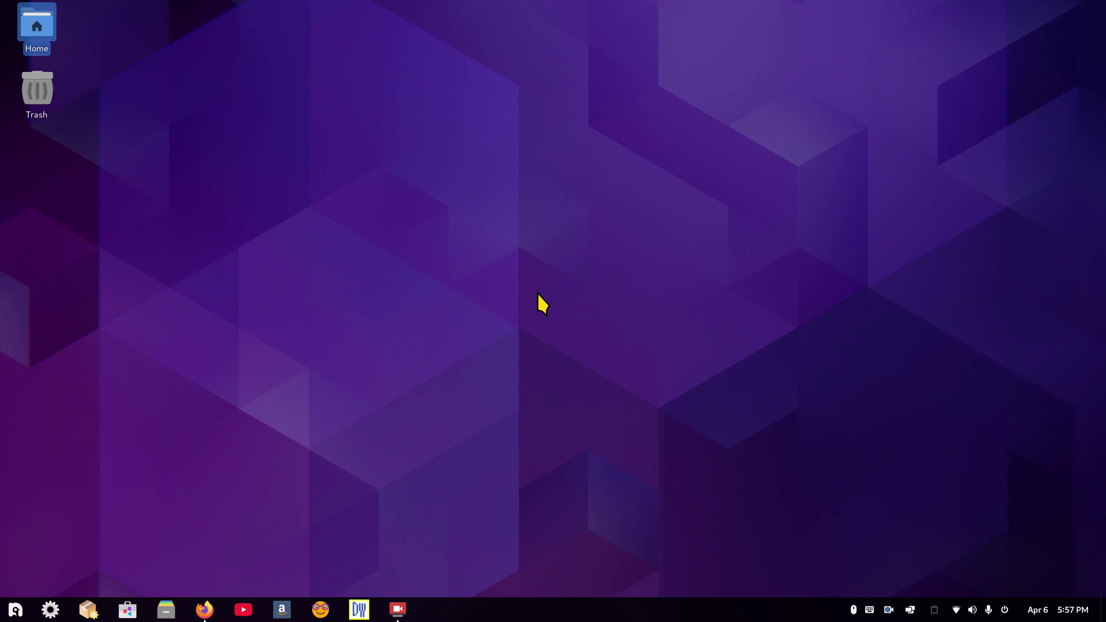
Search 'fr24' in ArcMenu and pin the FR24 web app to the dash
left_click(14, 609)
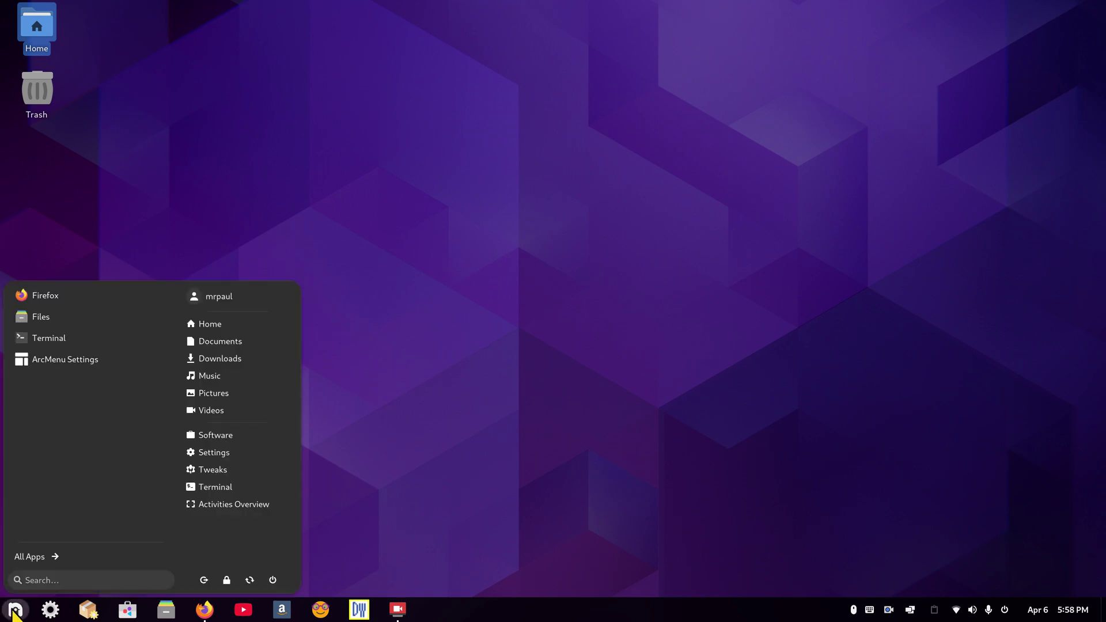
left_click(71, 580)
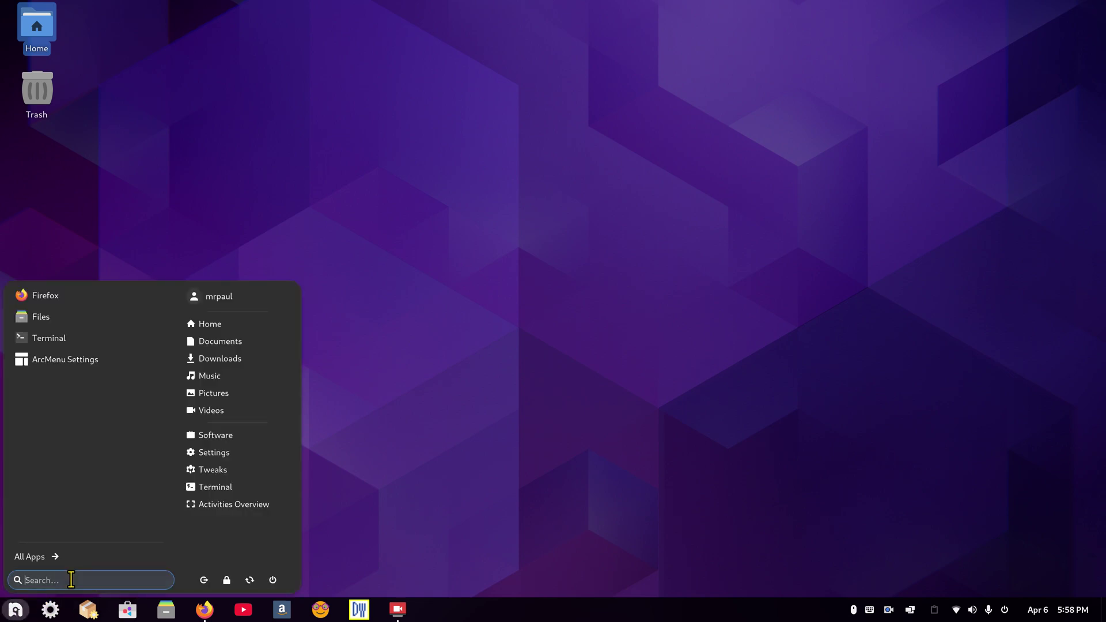
type("fr")
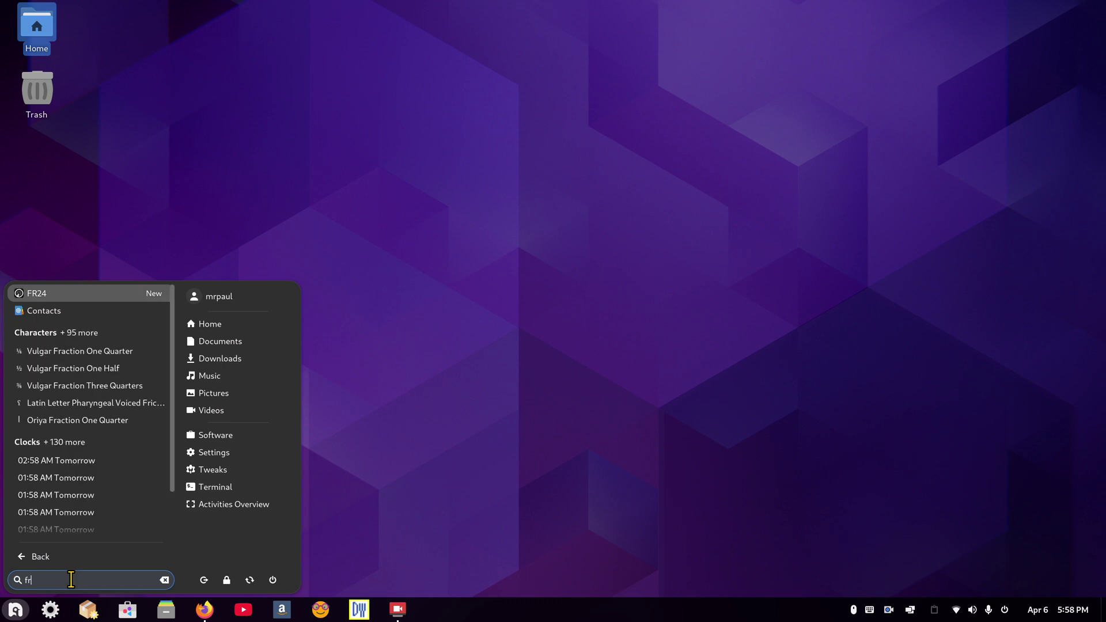
type("24")
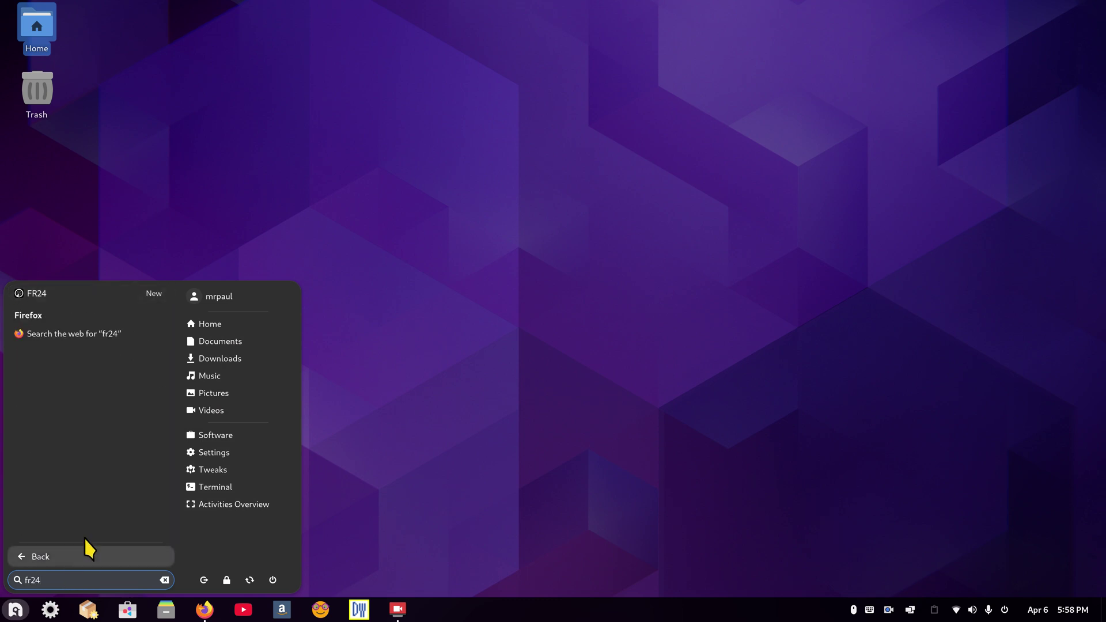
right_click(60, 294)
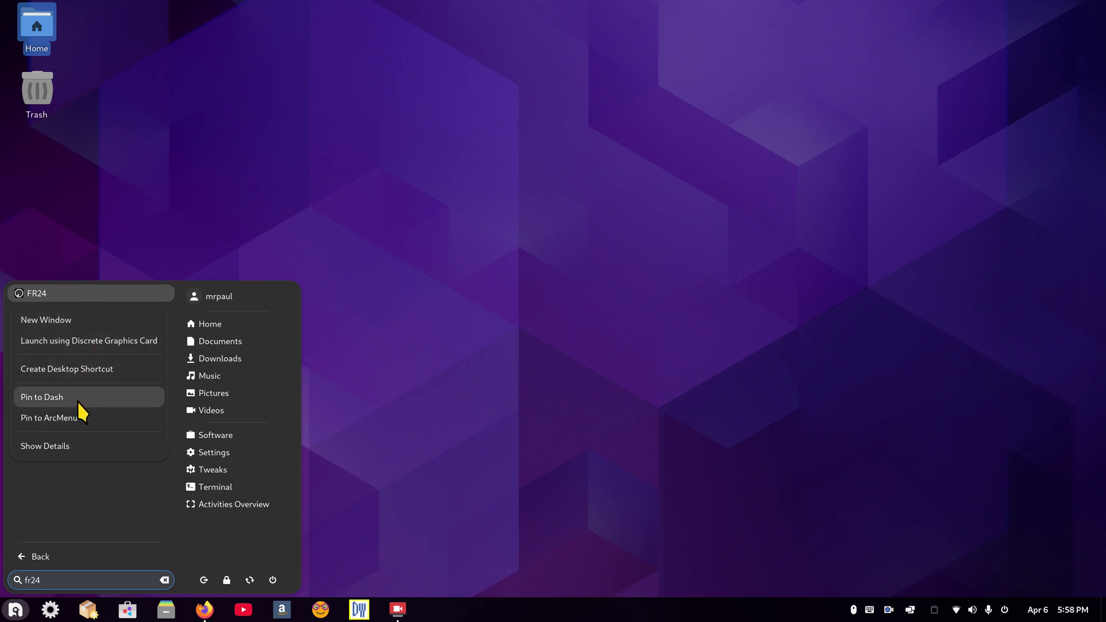
left_click(82, 396)
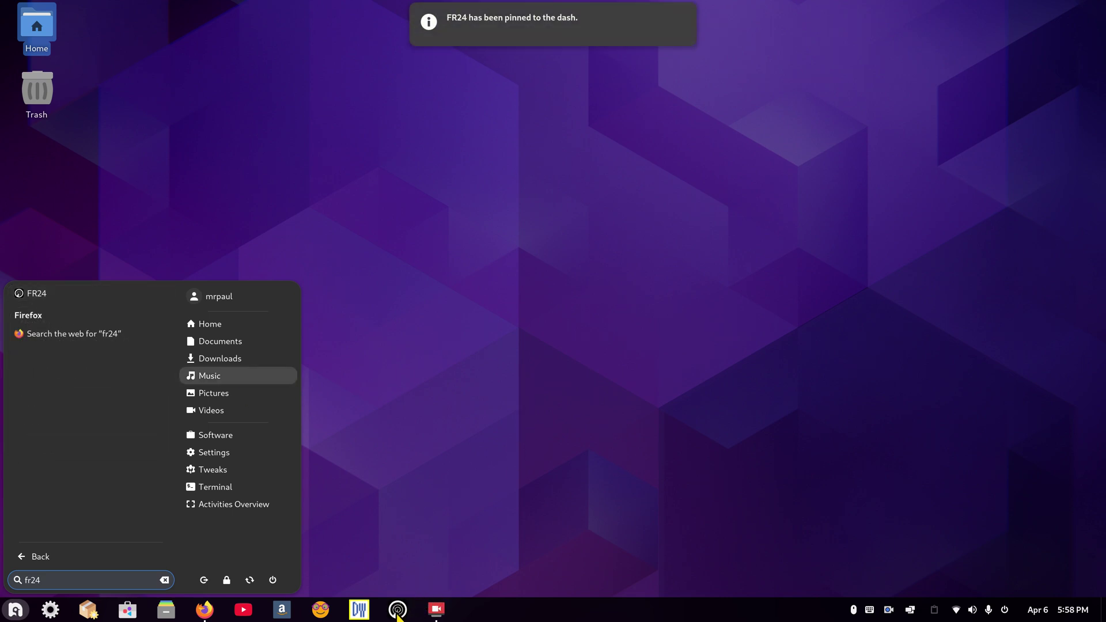
Launch FR24 from its new dash icon, dismiss the restore-tabs notice, and close it
left_click(398, 612)
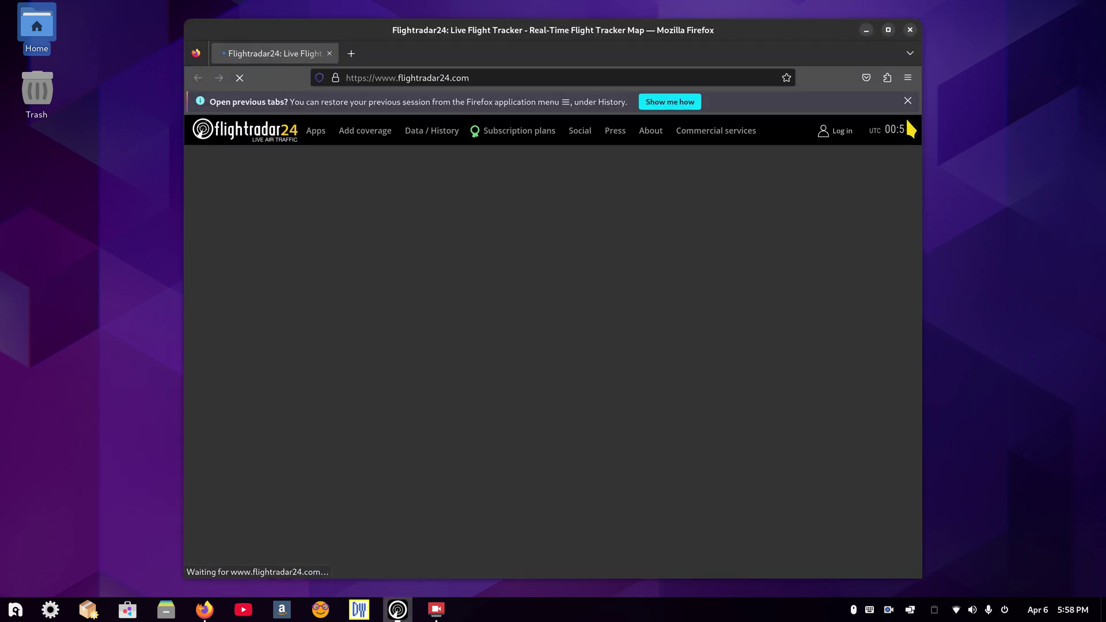
left_click(908, 101)
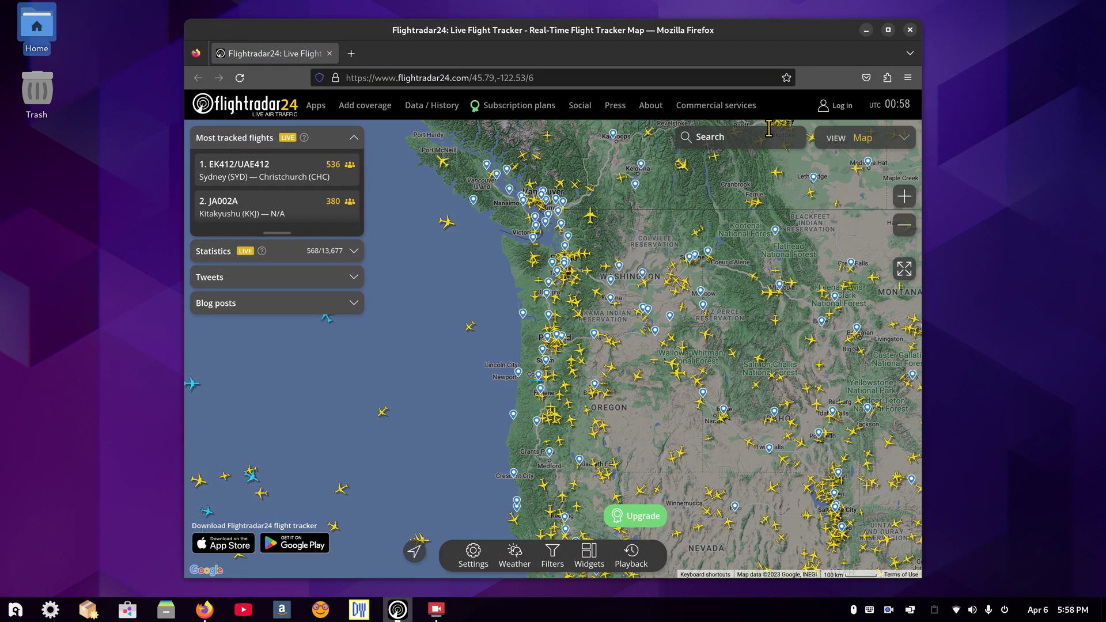
left_click(910, 30)
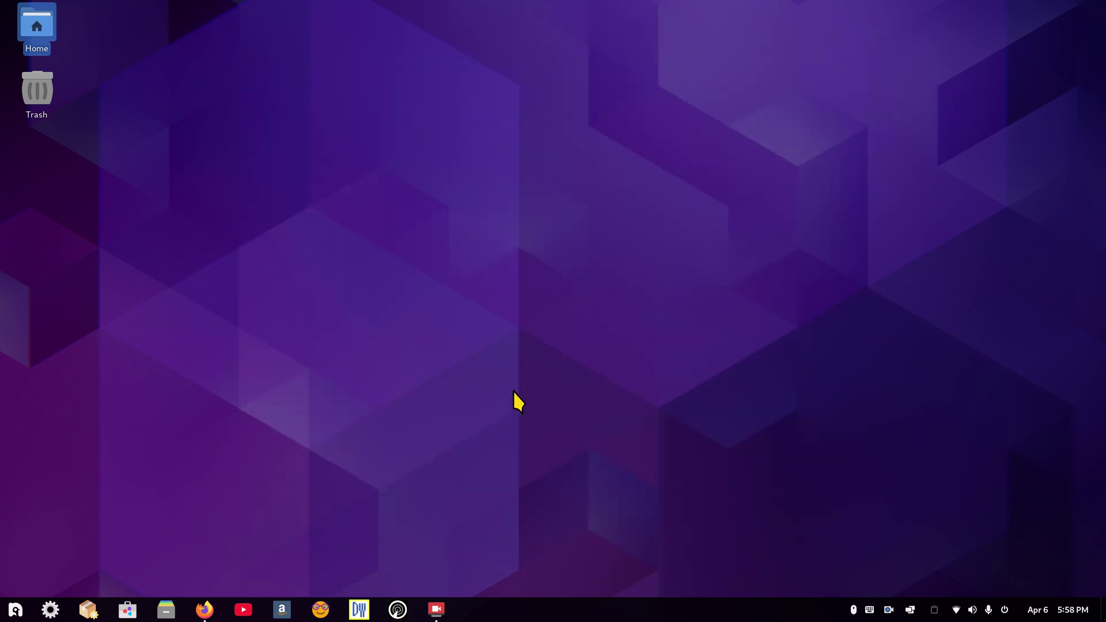
left_click(15, 610)
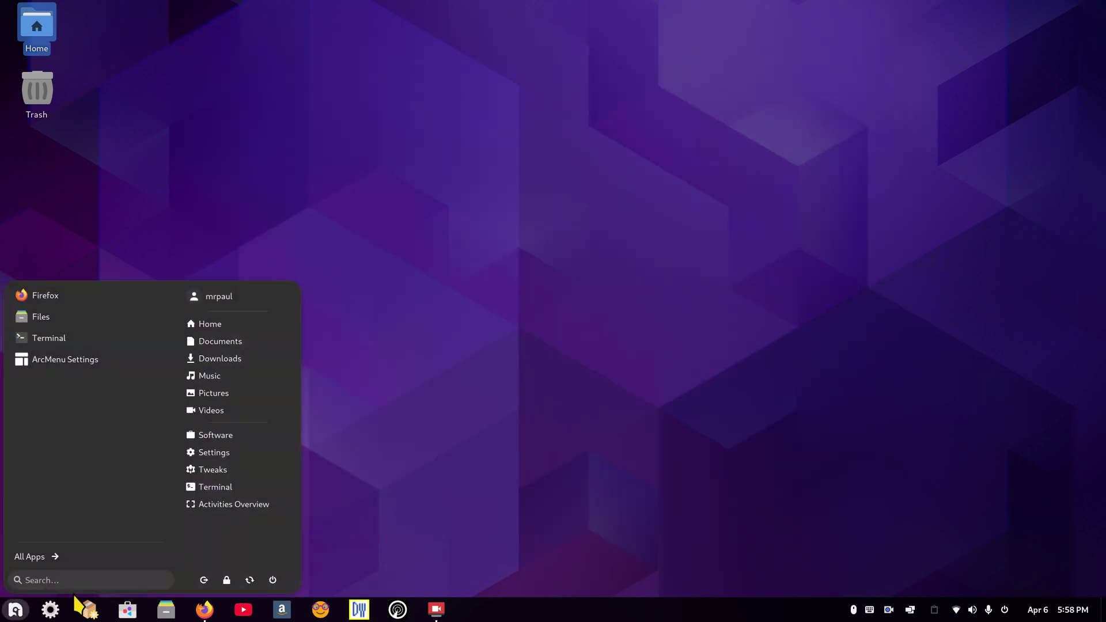
left_click(82, 582)
left_click(205, 612)
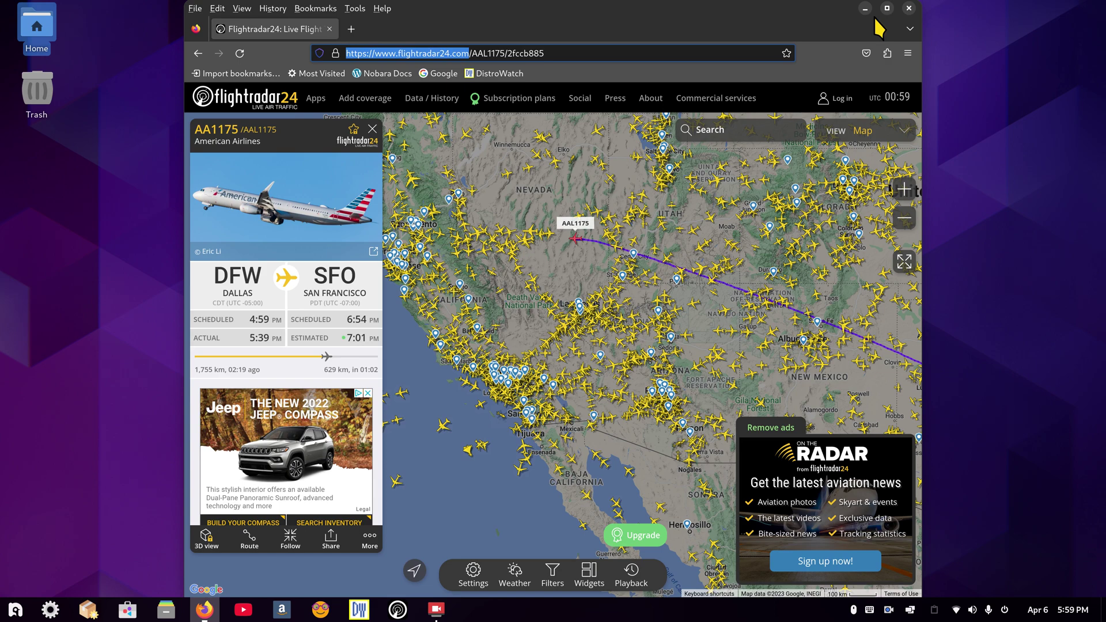
left_click(909, 8)
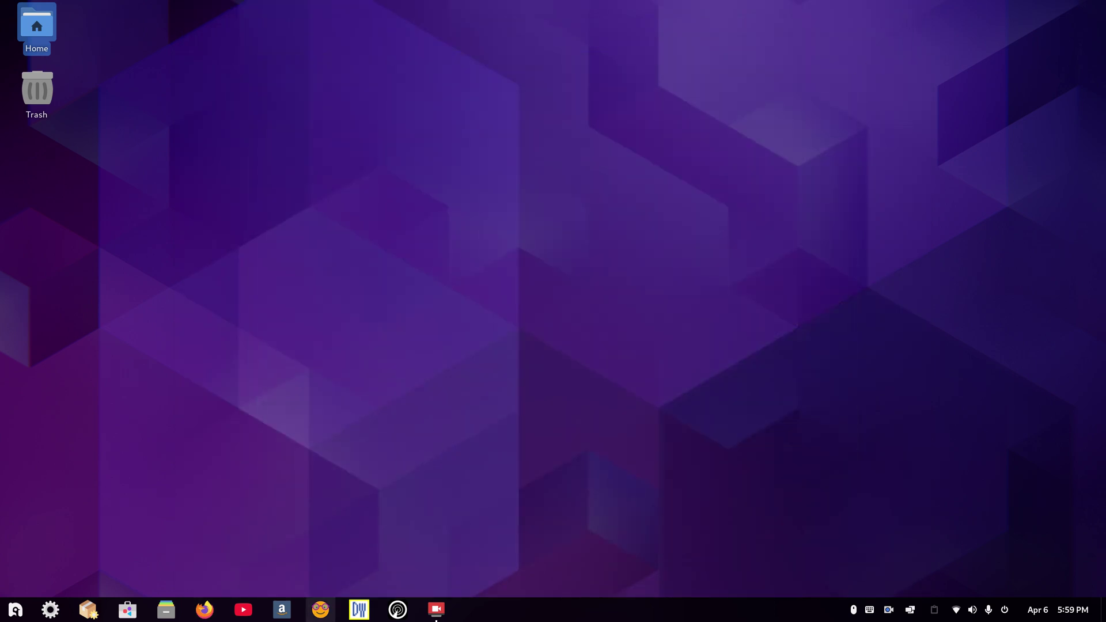
left_click(359, 609)
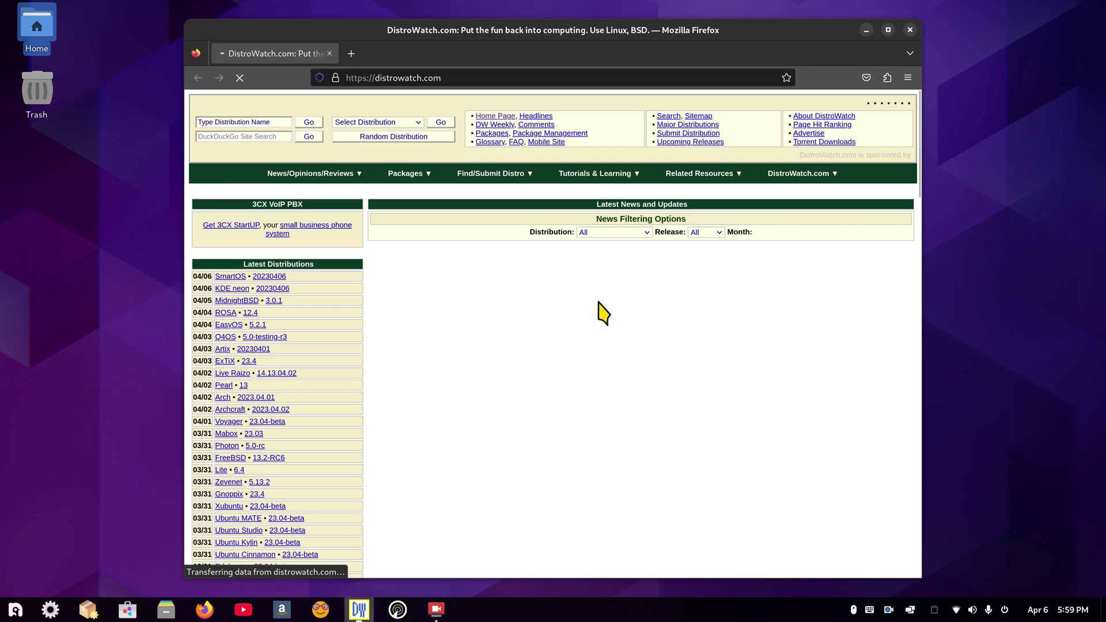
scroll(622, 317, "down", 15)
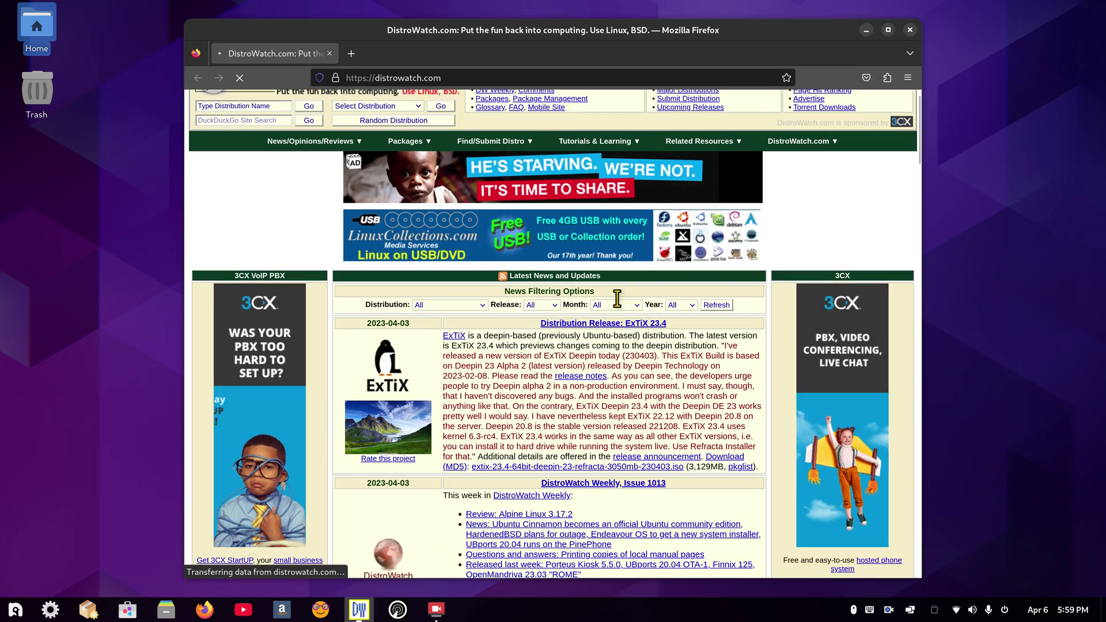
key("ctrl+minus")
key("ctrl+minus")
key("ctrl+minus")
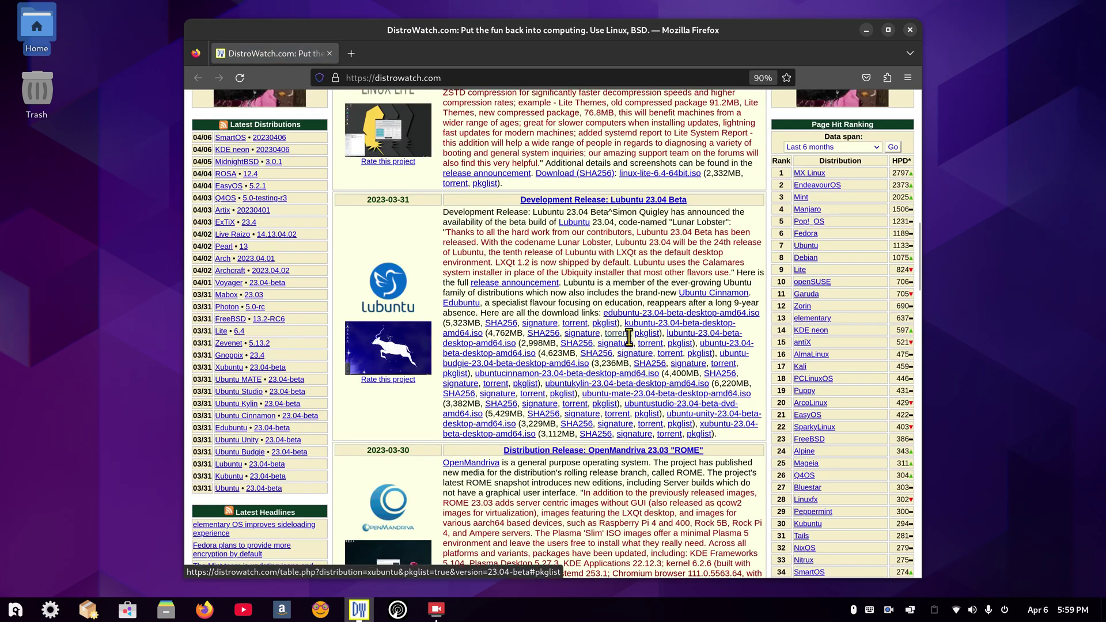
scroll(623, 291, "up", 2)
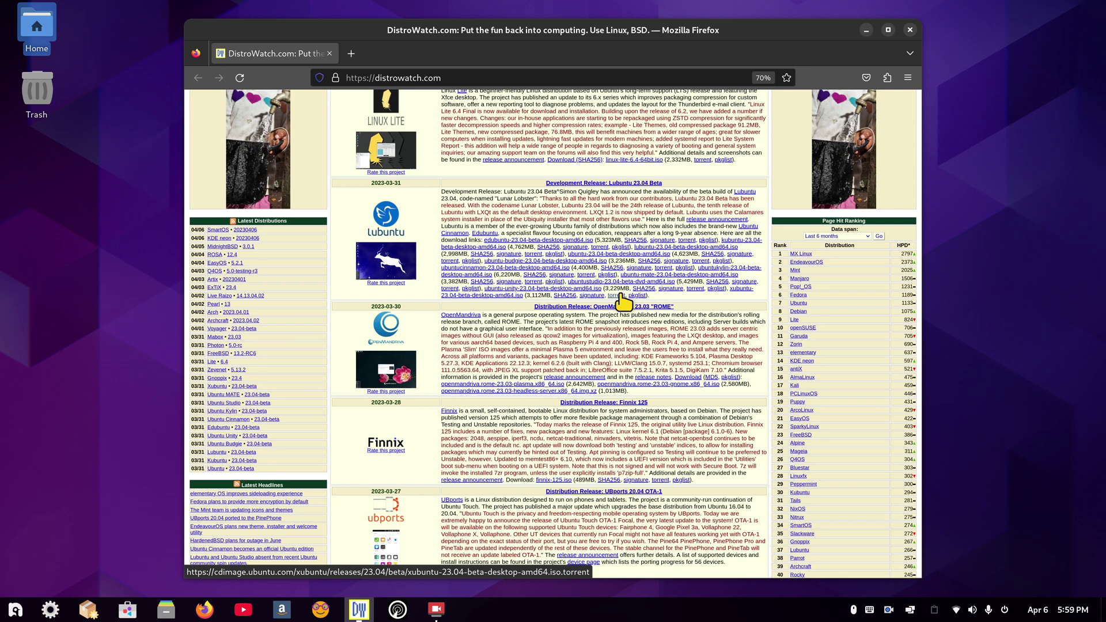
scroll(550, 271, "up", 7)
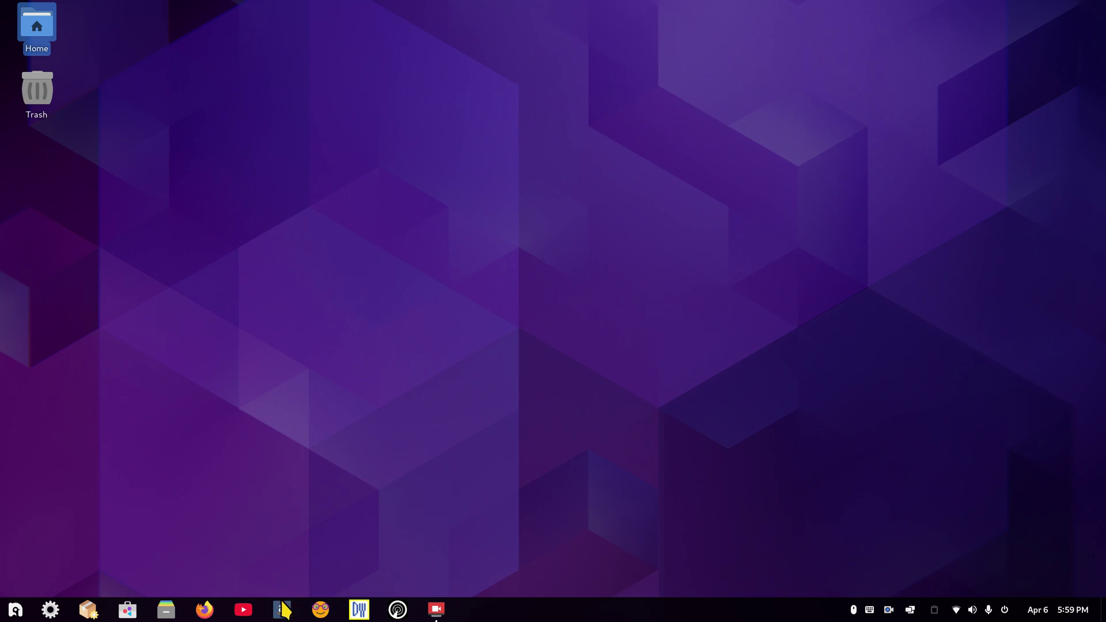
left_click(282, 609)
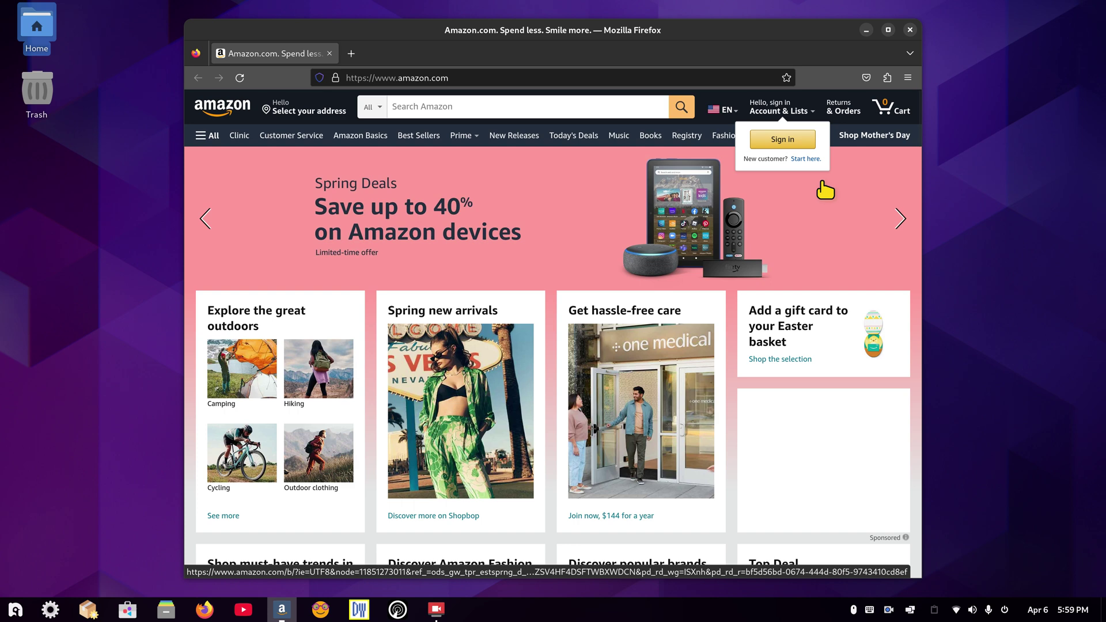
left_click(909, 30)
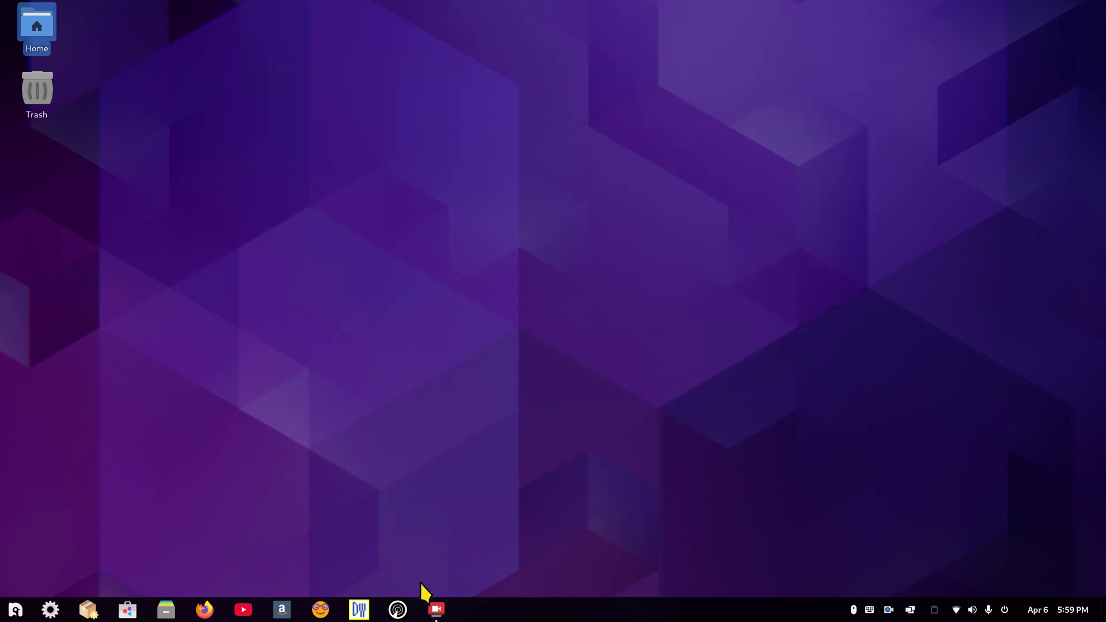
left_click(398, 611)
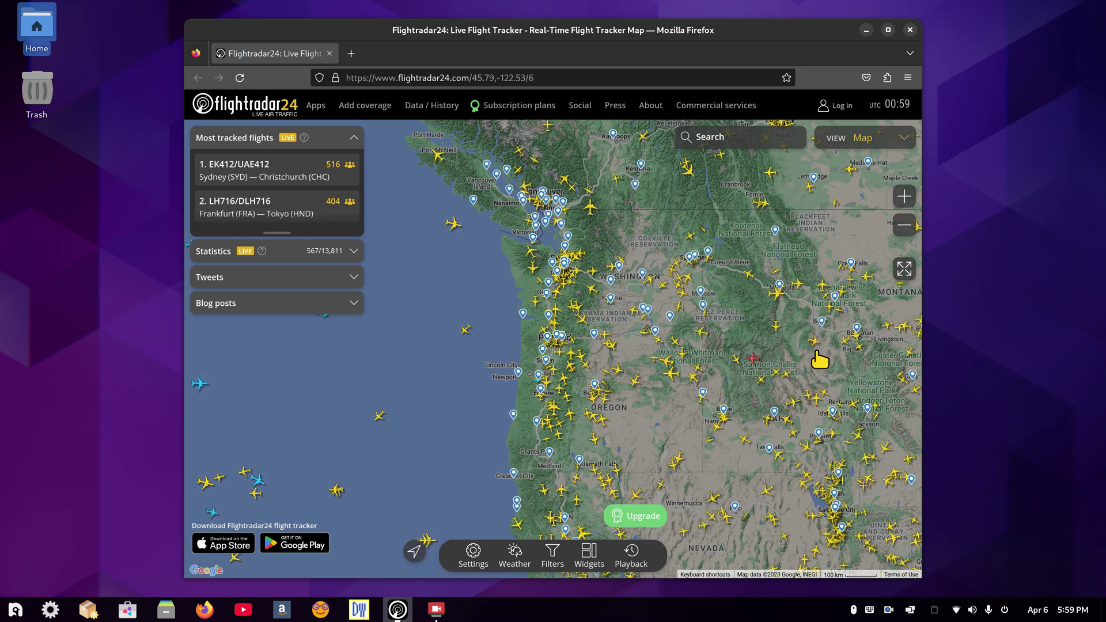
left_click(910, 30)
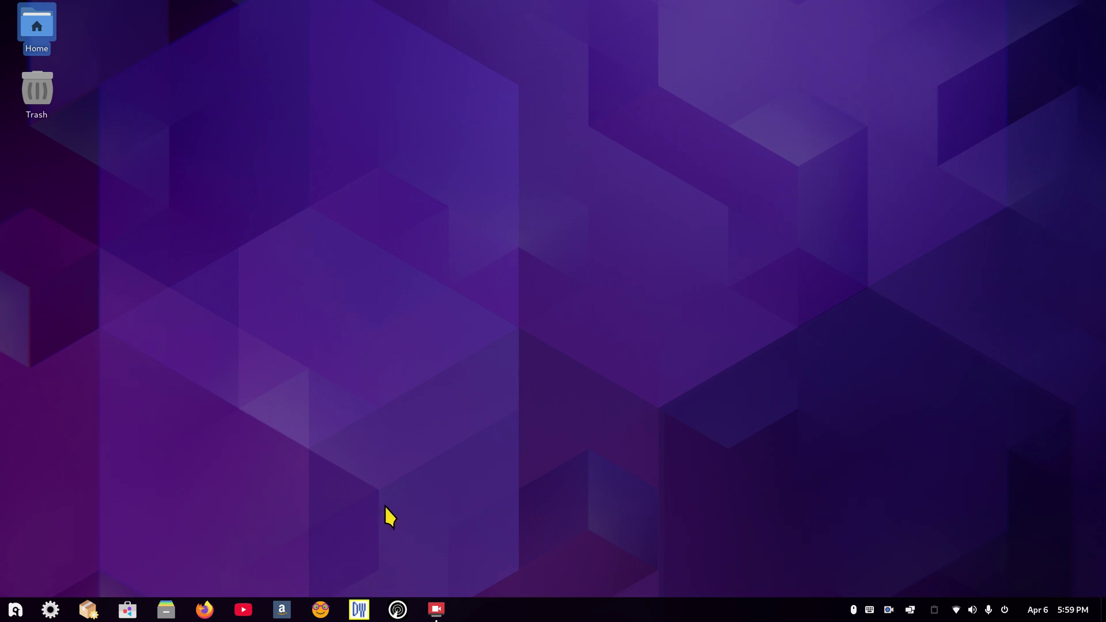
Reopen Web Apps by searching 'web' in the application menu
left_click(15, 610)
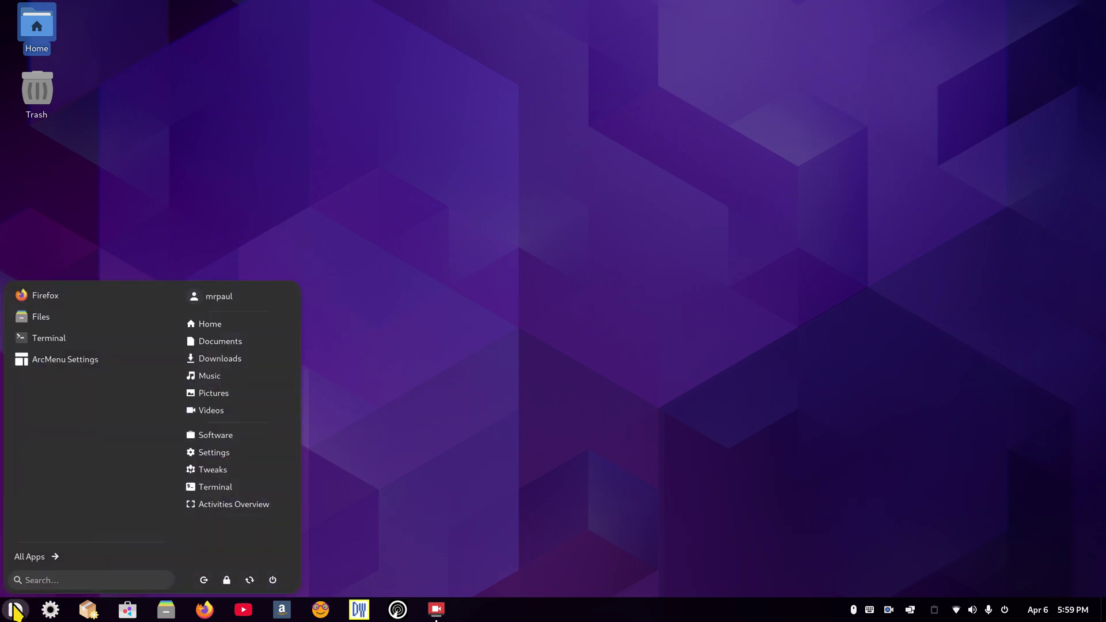
type("web")
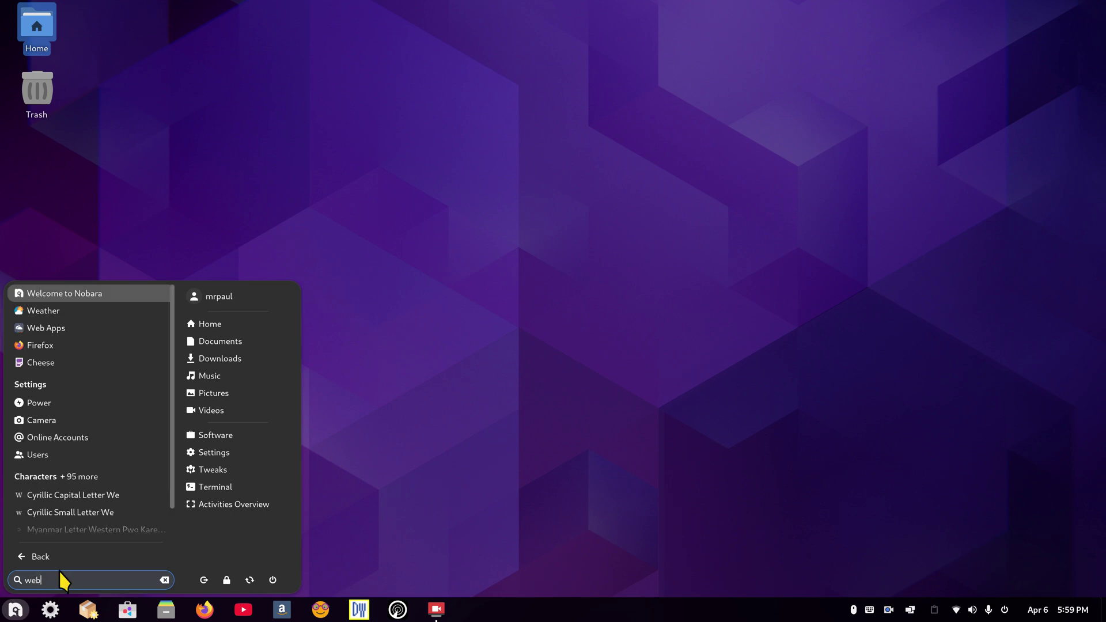
left_click(46, 294)
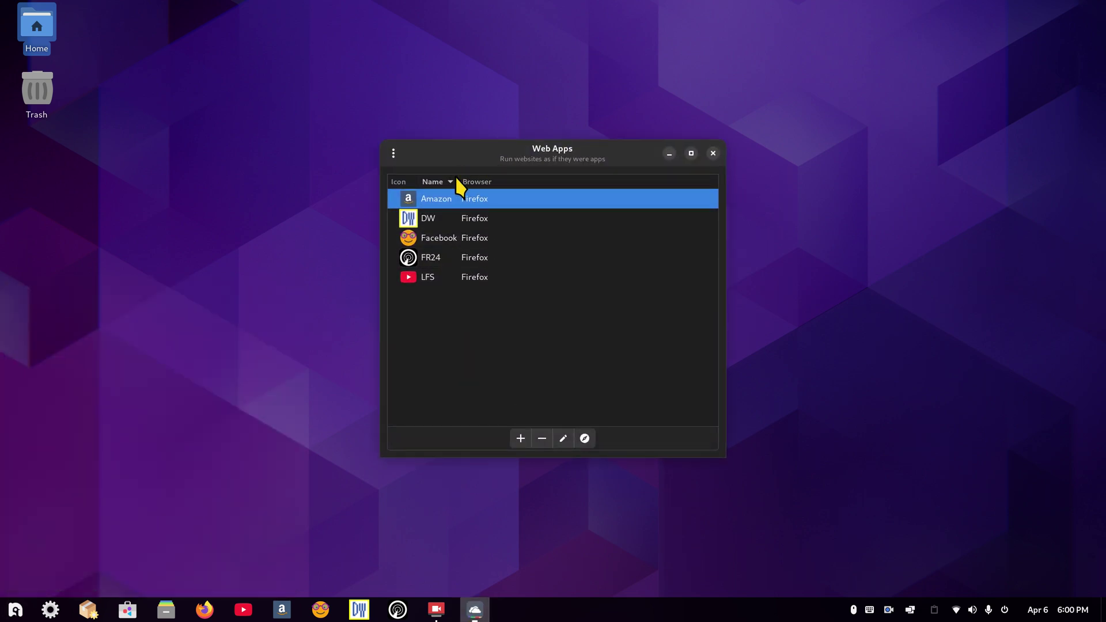
Widen the Name column and view Amazon's settings, cancelling without changes
left_click_drag(457, 179, 525, 179)
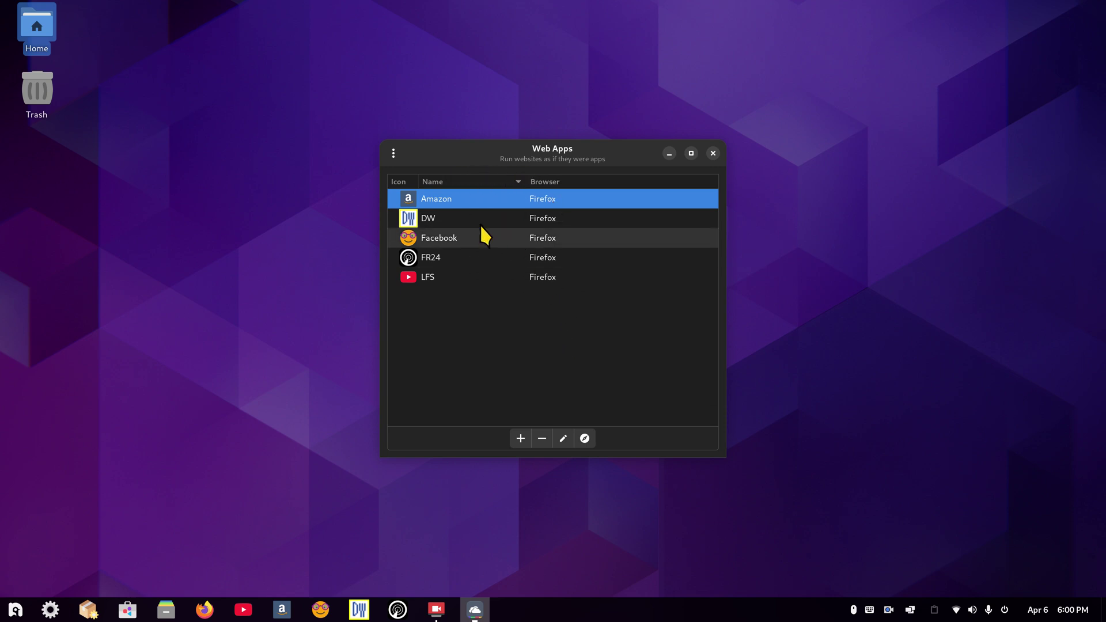
left_click(563, 439)
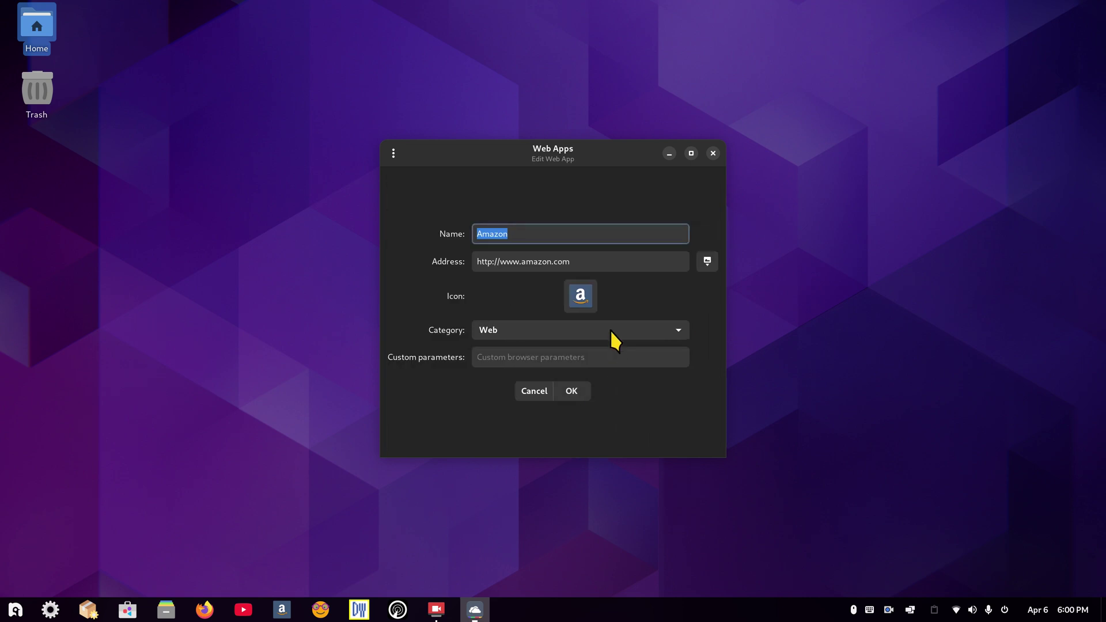
left_click(530, 393)
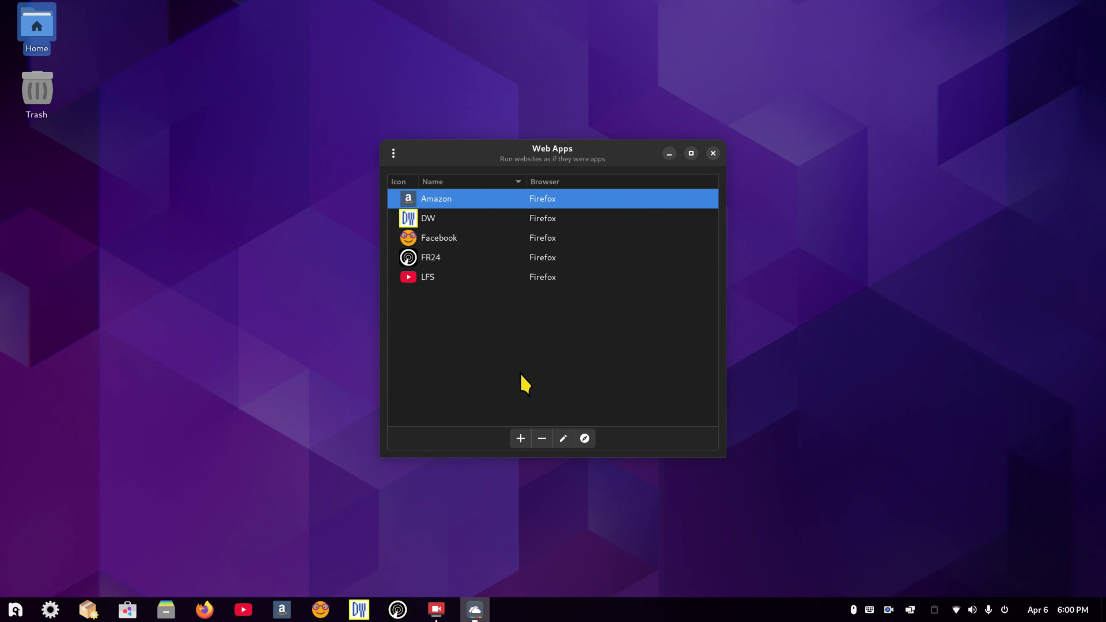
Close the Web Apps manager window to return to the desktop
left_click(713, 153)
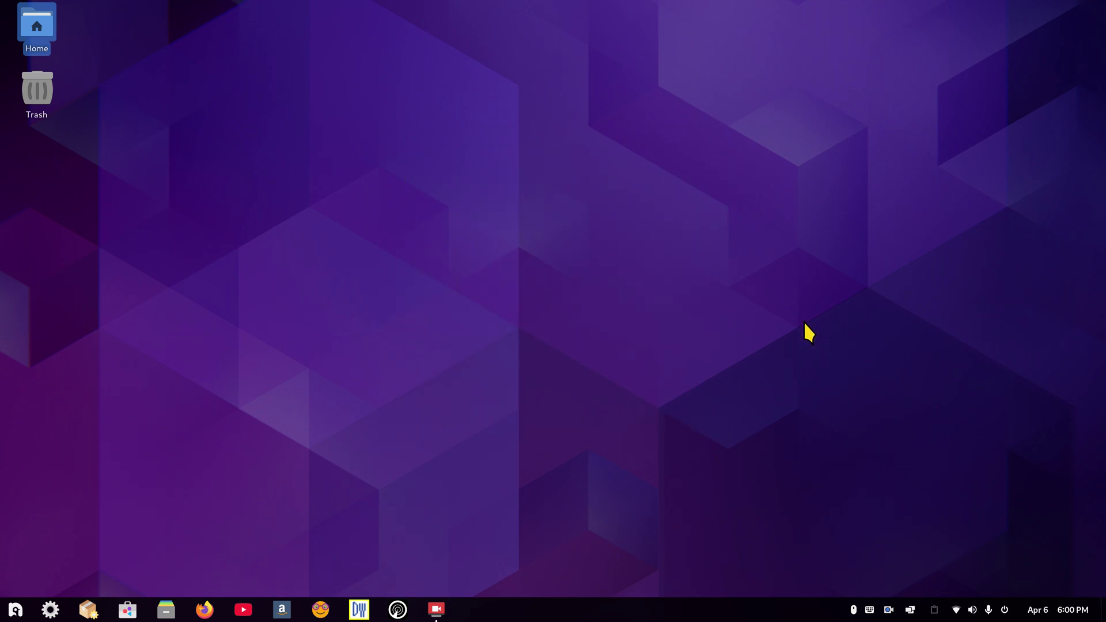